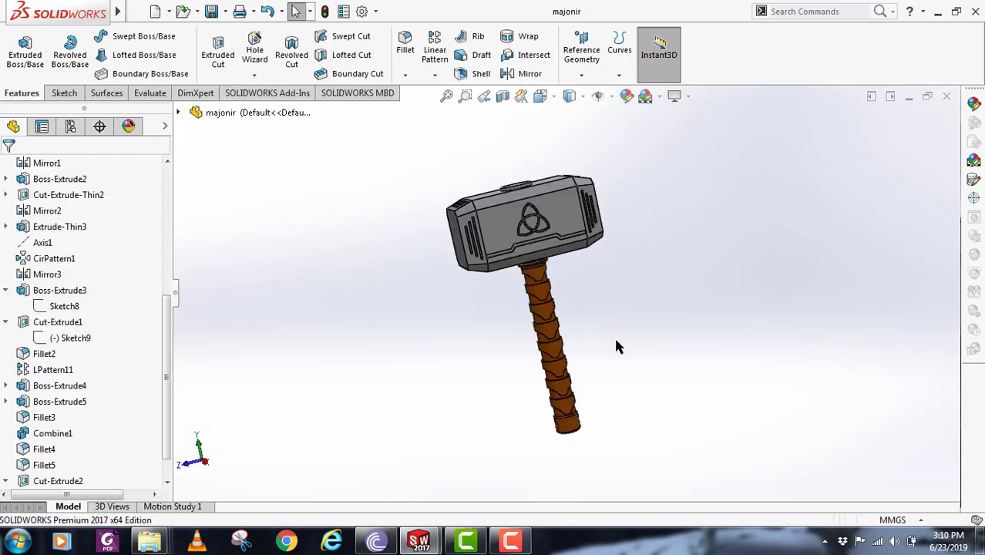
Step: Start a sketch on the Front Plane and draw a centre rectangle about 68 mm high, centred on the origin
{"action": "mouse_move", "coordinate": [616, 346]}
{"action": "middle_mouse_down"}
{"action": "mouse_move", "coordinate": [625, 383]}
{"action": "mouse_move", "coordinate": [596, 337]}
{"action": "mouse_move", "coordinate": [613, 359]}
{"action": "middle_mouse_up"}
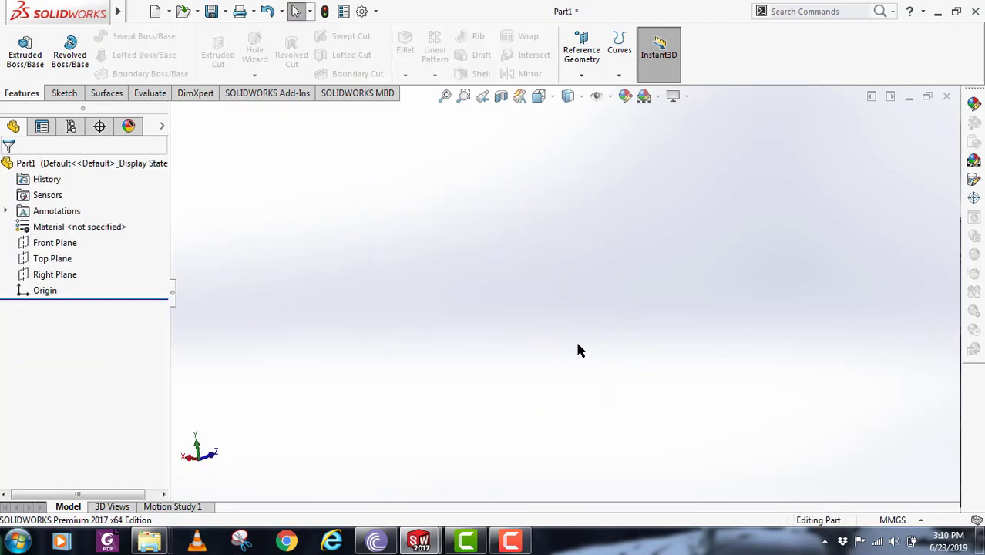
{"action": "middle_click_drag", "start_coordinate": [428, 334], "coordinate": [453, 340]}
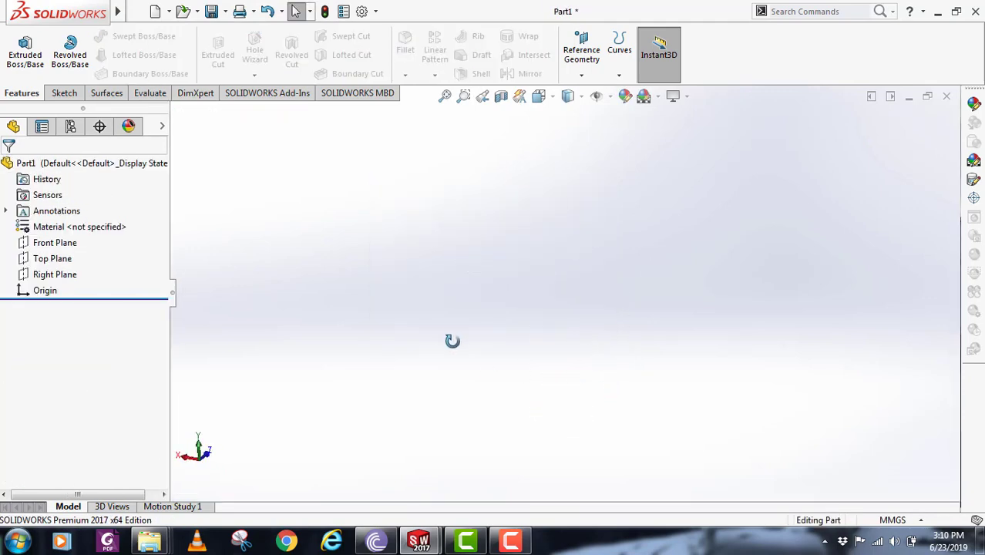
{"action": "left_click", "coordinate": [54, 242]}
{"action": "left_click", "coordinate": [62, 92]}
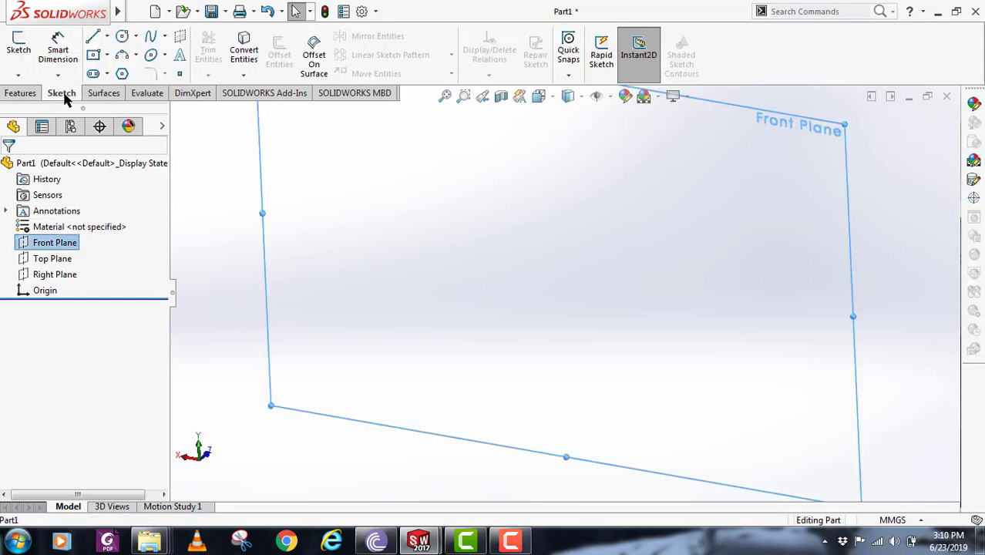
{"action": "left_click", "coordinate": [22, 48]}
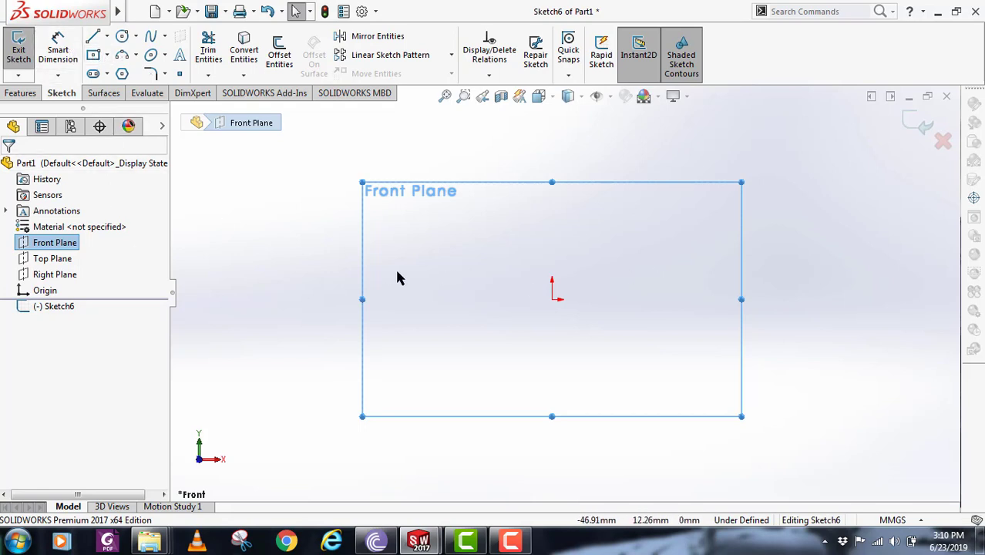
{"action": "left_click", "coordinate": [94, 56]}
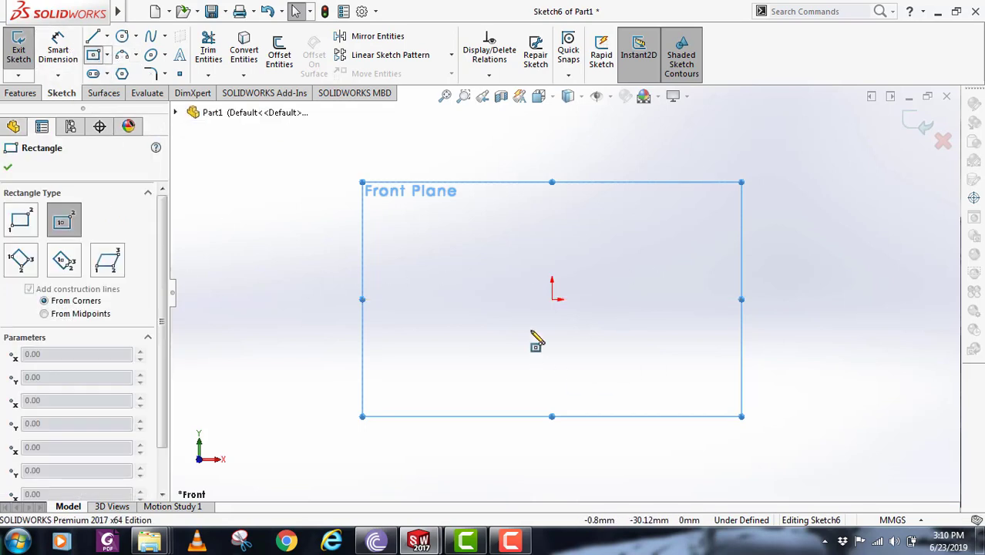
{"action": "left_click", "coordinate": [552, 299]}
{"action": "left_click", "coordinate": [638, 372]}
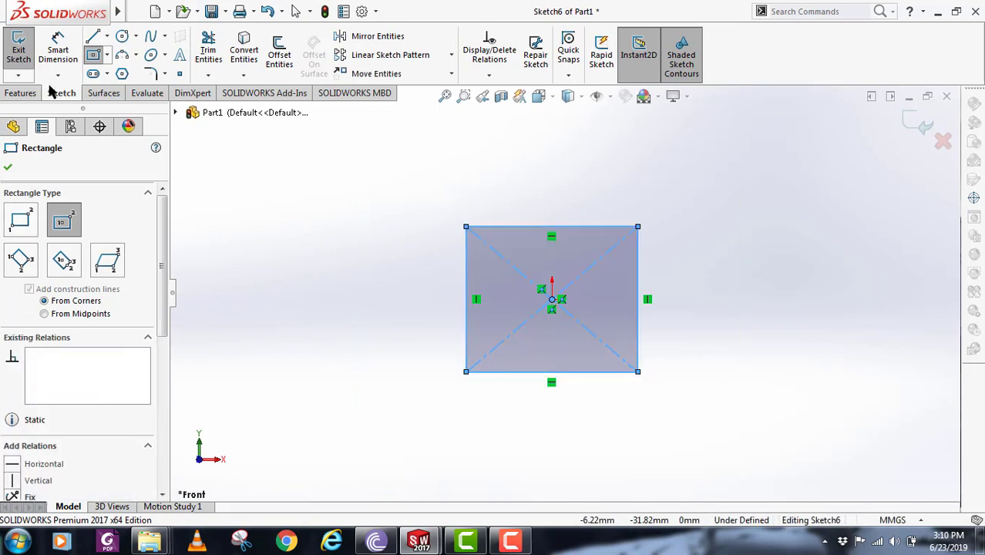
Step: Dimension the rectangle's height and width to 23 mm each and exit the sketch
{"action": "left_click", "coordinate": [46, 47]}
{"action": "left_click", "coordinate": [637, 326]}
{"action": "left_click", "coordinate": [692, 306]}
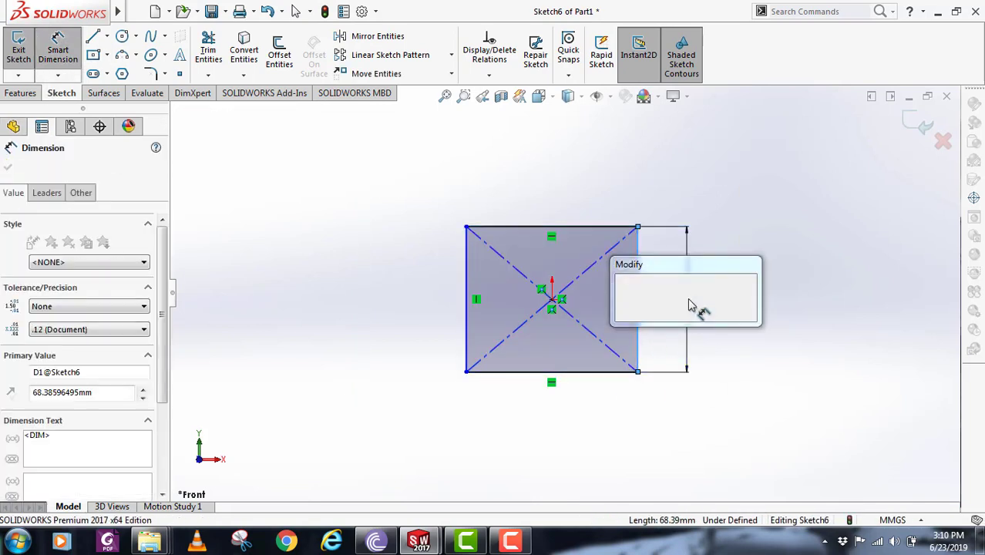
{"action": "type", "text": "23"}
{"action": "key", "text": "Return"}
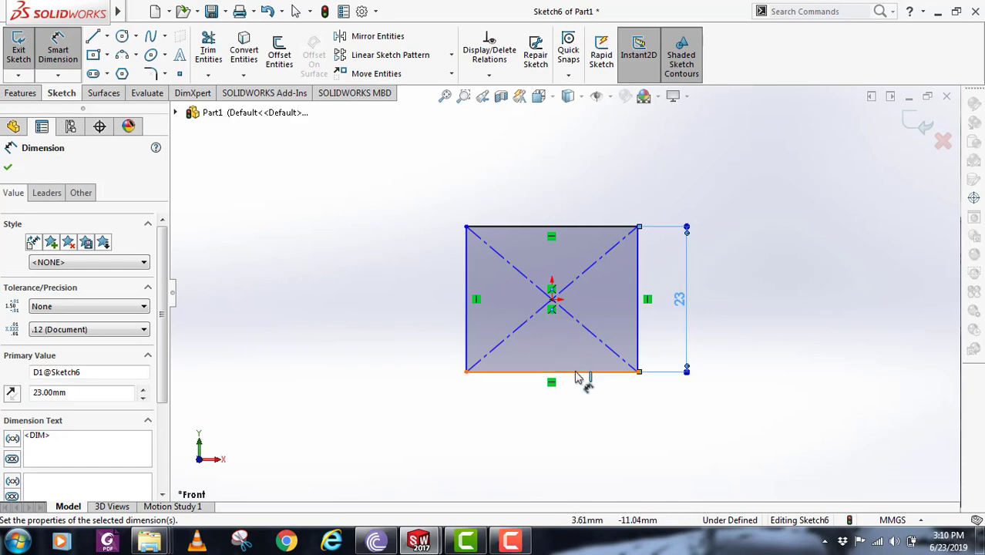
{"action": "left_click", "coordinate": [579, 373]}
{"action": "left_click", "coordinate": [578, 420]}
{"action": "type", "text": "23"}
{"action": "key", "text": "Return"}
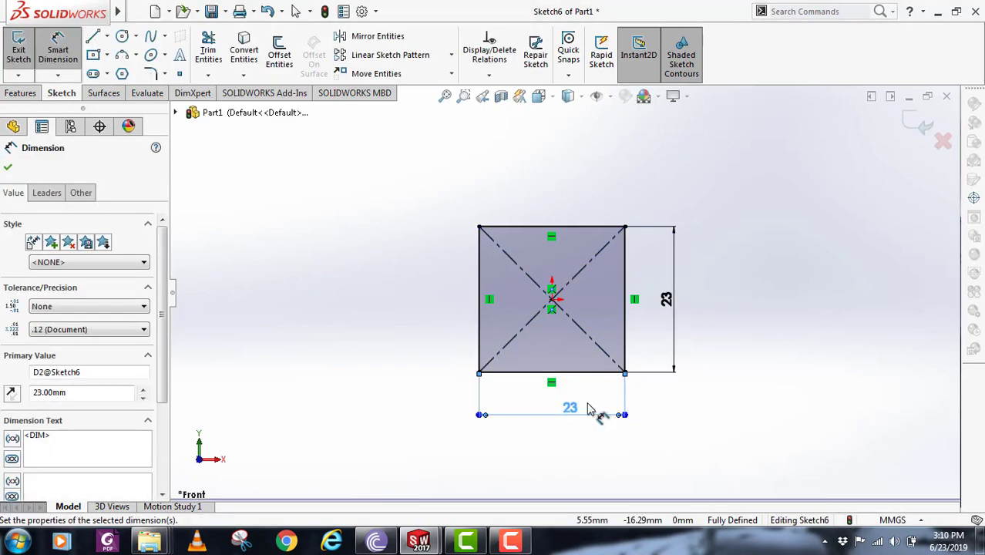
{"action": "left_click", "coordinate": [918, 136]}
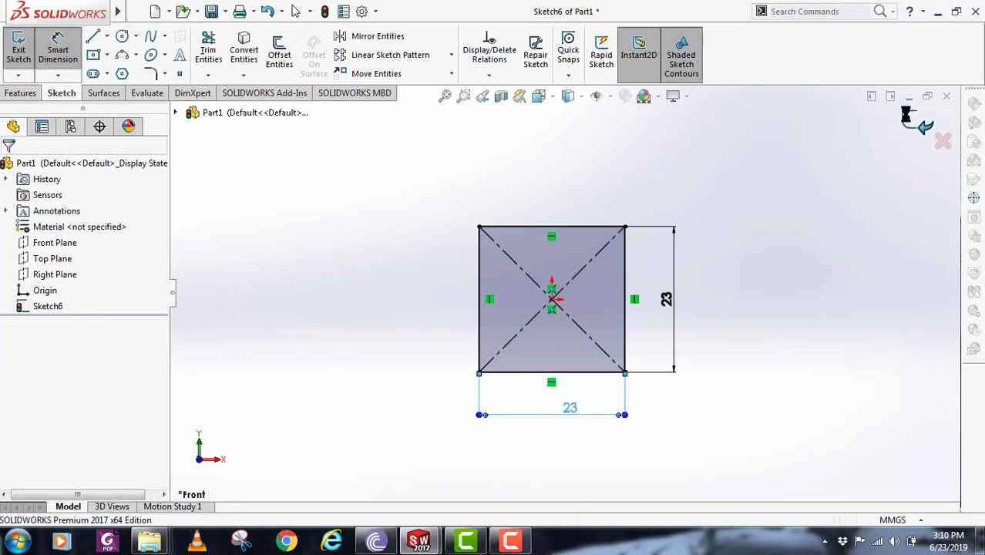
Step: Extrude the square sketch 45 mm with the Mid Plane end condition
{"action": "left_click", "coordinate": [20, 94]}
{"action": "left_click", "coordinate": [24, 51]}
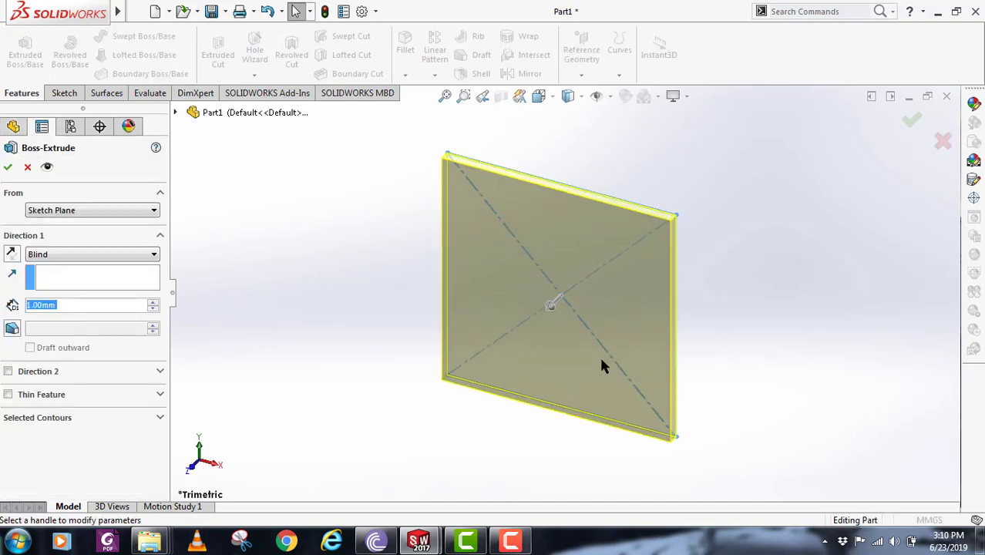
{"action": "type", "text": "45"}
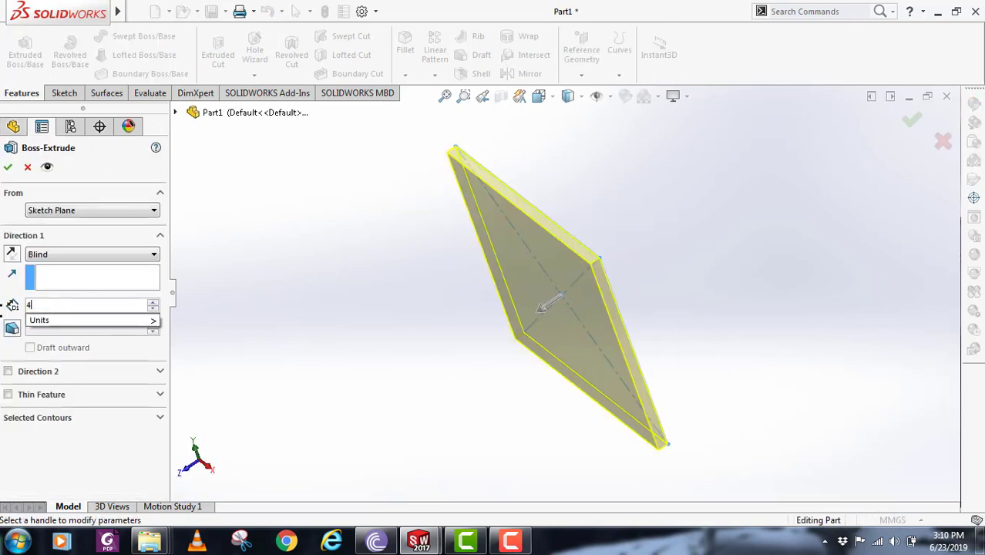
{"action": "key", "text": "Return"}
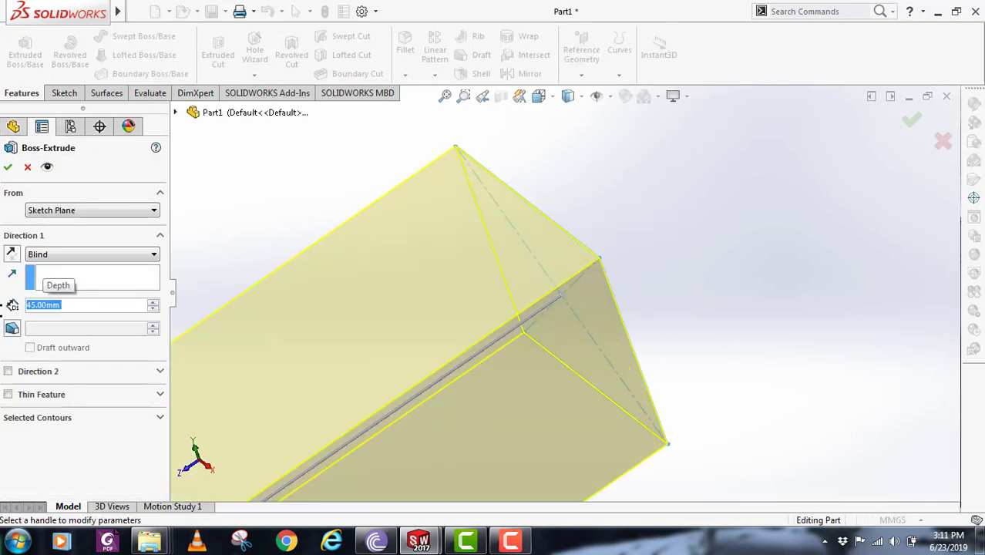
{"action": "left_click", "coordinate": [85, 256]}
{"action": "left_click", "coordinate": [46, 317]}
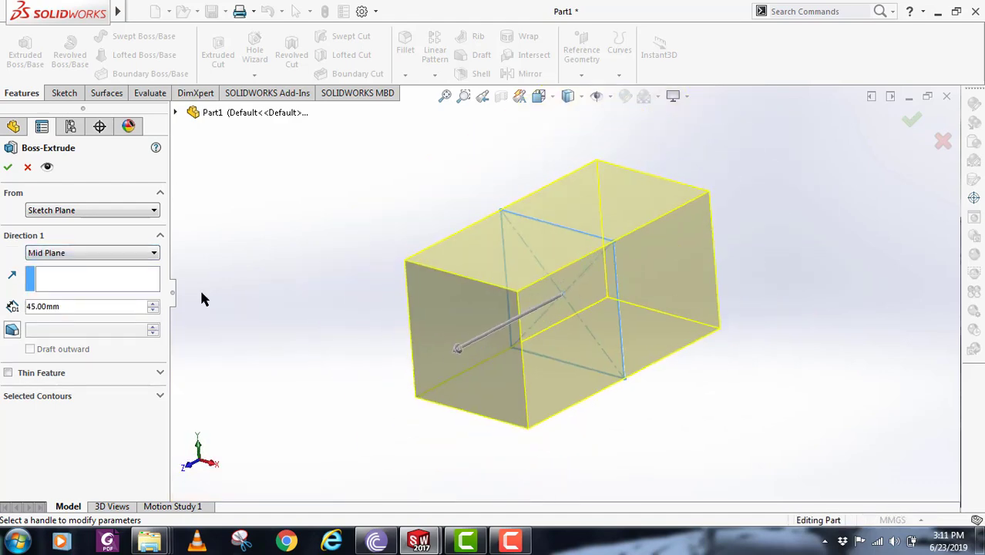
{"action": "key", "text": "Return"}
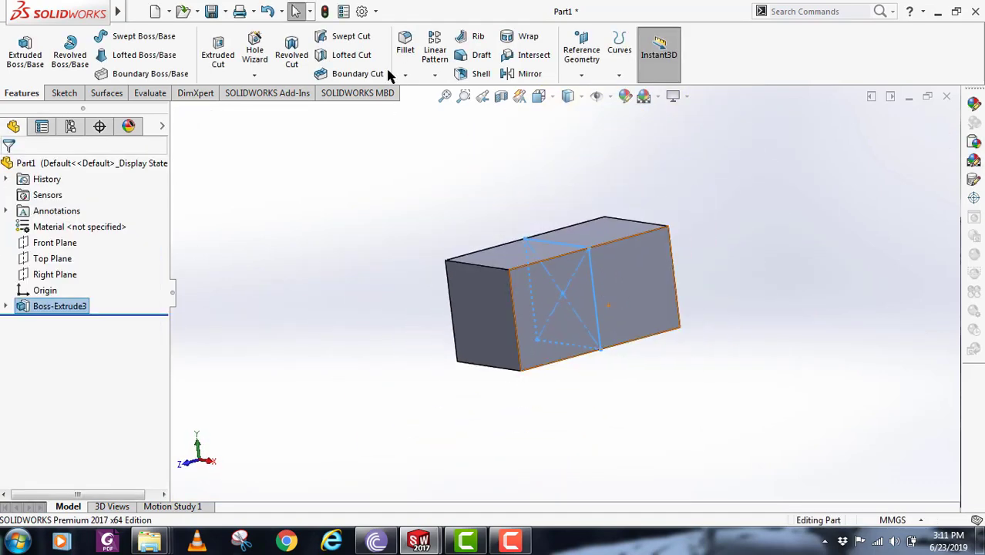
Step: Chamfer the block's four long edges with a distance of 3 mm
{"action": "left_click", "coordinate": [405, 77]}
{"action": "left_click", "coordinate": [409, 109]}
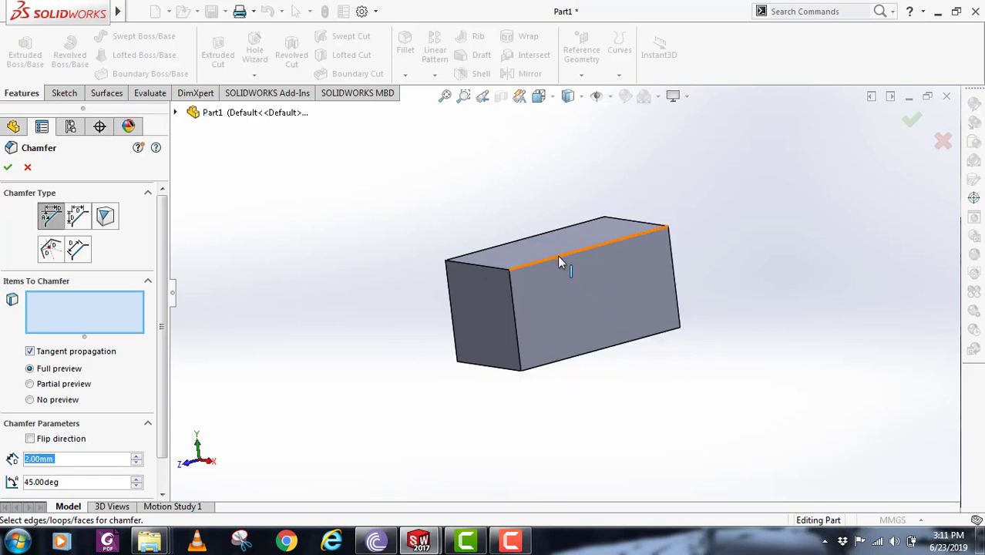
{"action": "left_click", "coordinate": [563, 258]}
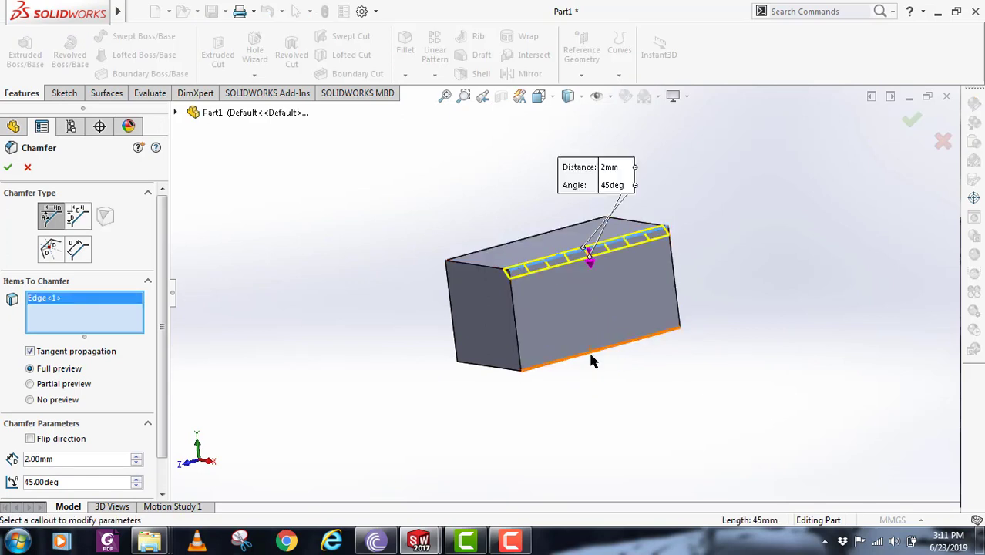
{"action": "left_click", "coordinate": [498, 246]}
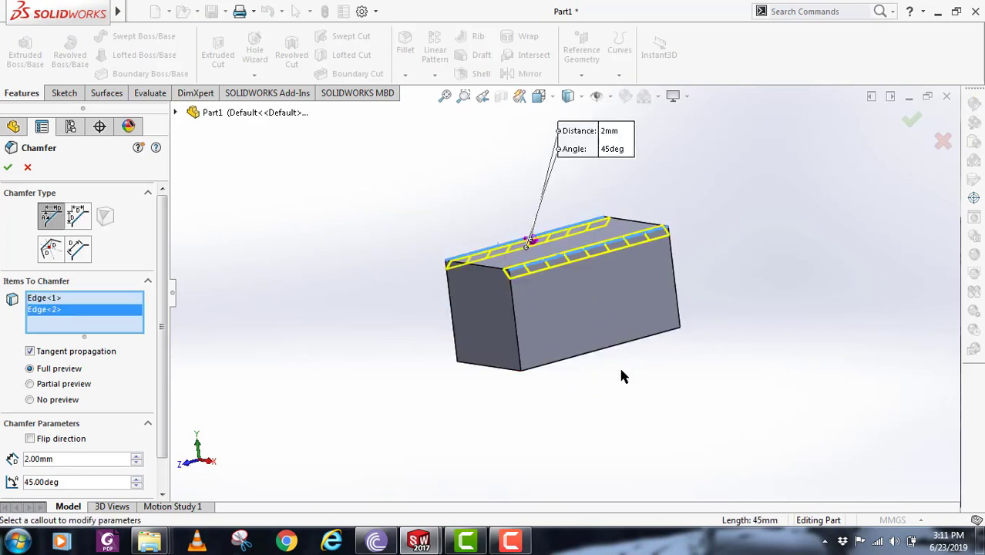
{"action": "left_click", "coordinate": [612, 354]}
{"action": "middle_click_drag", "start_coordinate": [611, 355], "coordinate": [515, 319]}
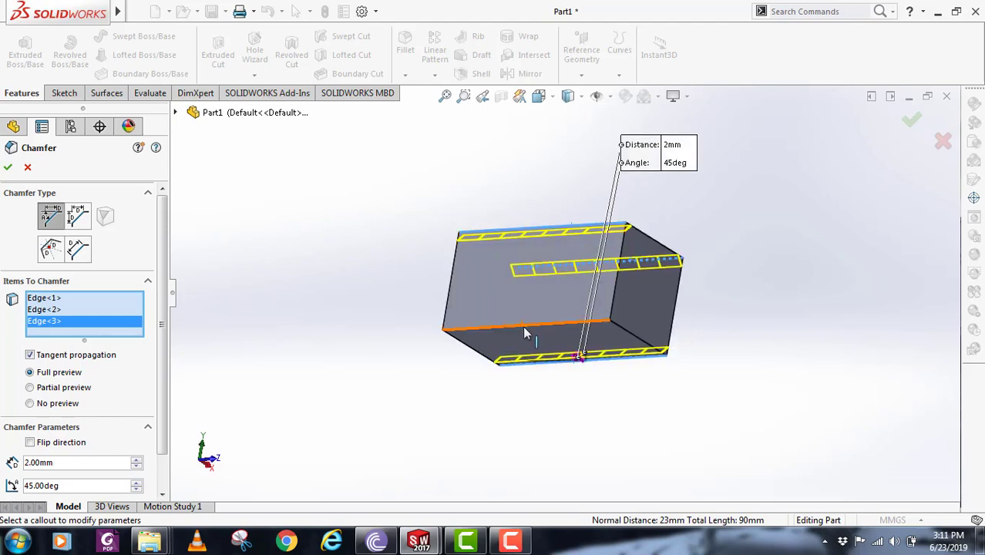
{"action": "left_click", "coordinate": [523, 325]}
{"action": "middle_click_drag", "start_coordinate": [694, 308], "coordinate": [567, 392]}
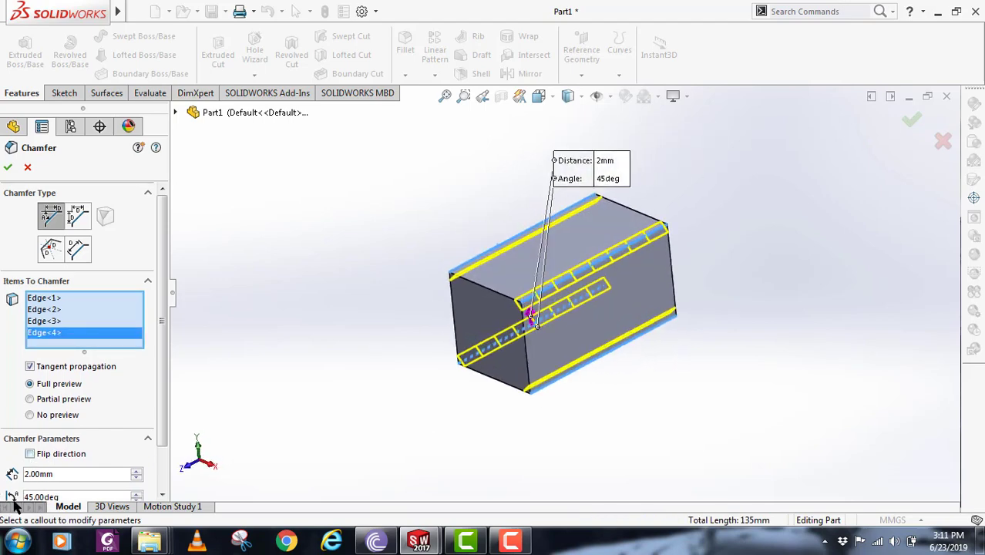
{"action": "type", "text": "3"}
{"action": "key", "text": "Return"}
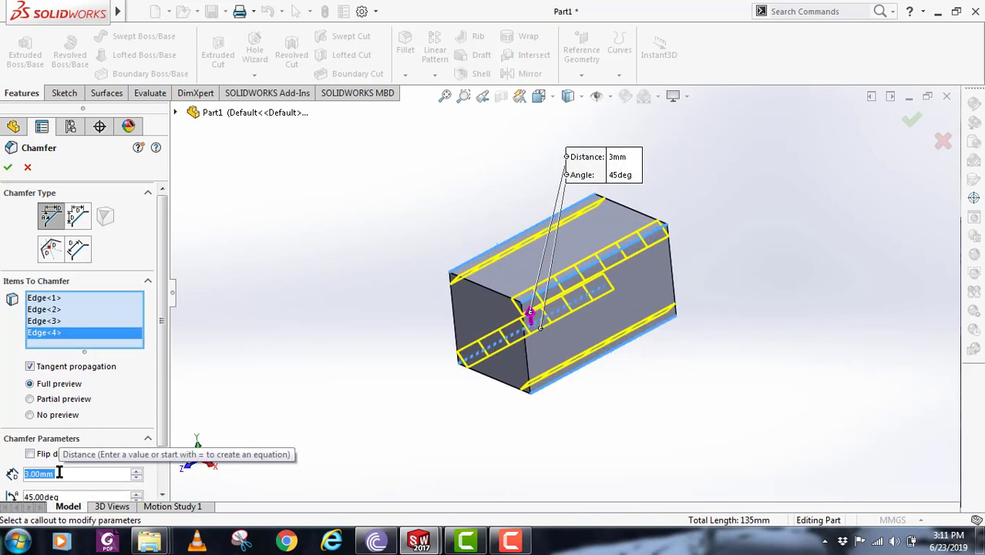
{"action": "left_click", "coordinate": [7, 168]}
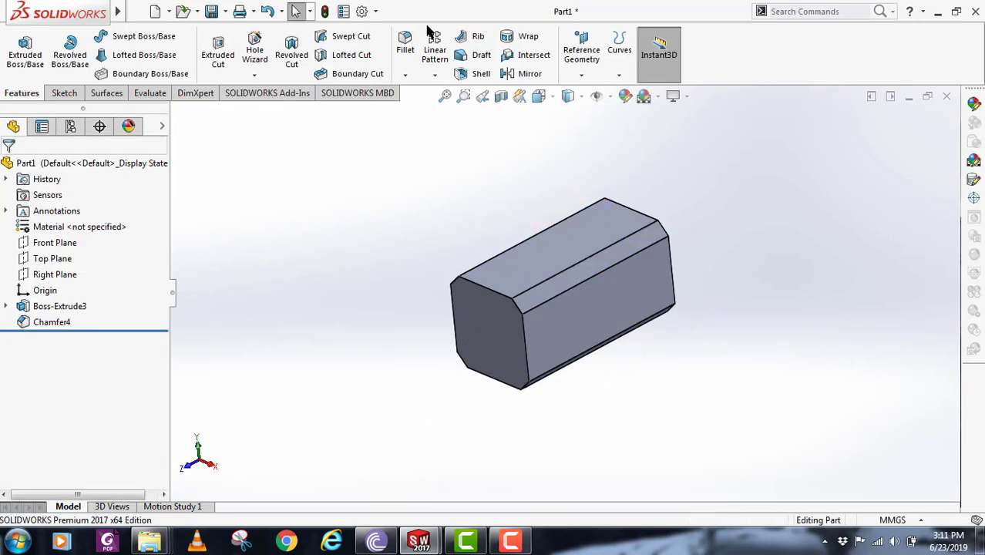
Step: Chamfer the block's rear end face with an asymmetric distance-distance chamfer, distance 1 of 2 mm and distance 2 of 6 mm
{"action": "left_click", "coordinate": [405, 74]}
{"action": "left_click", "coordinate": [432, 110]}
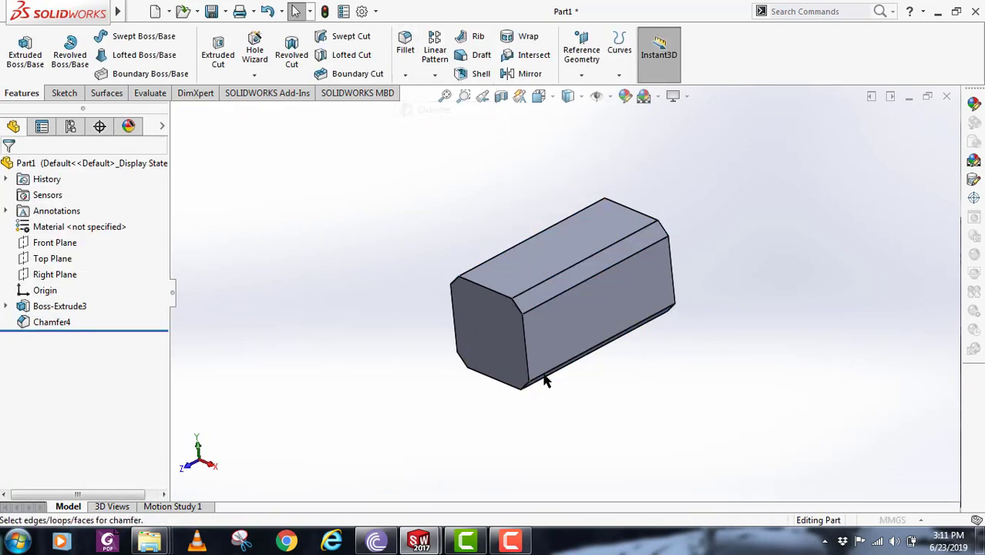
{"action": "left_click", "coordinate": [501, 336]}
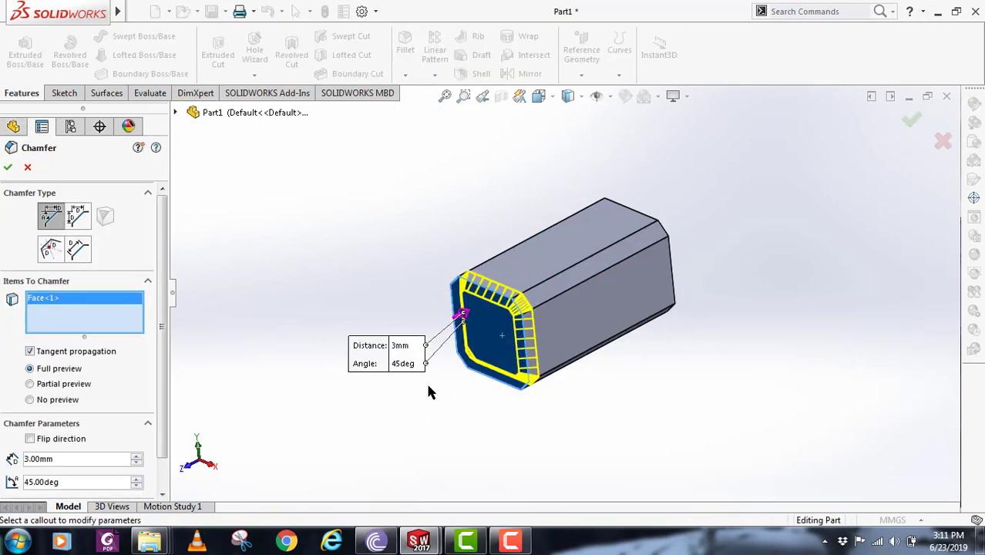
{"action": "left_click", "coordinate": [77, 217]}
{"action": "scroll", "coordinate": [123, 385], "scroll_direction": "down", "scroll_amount": 1}
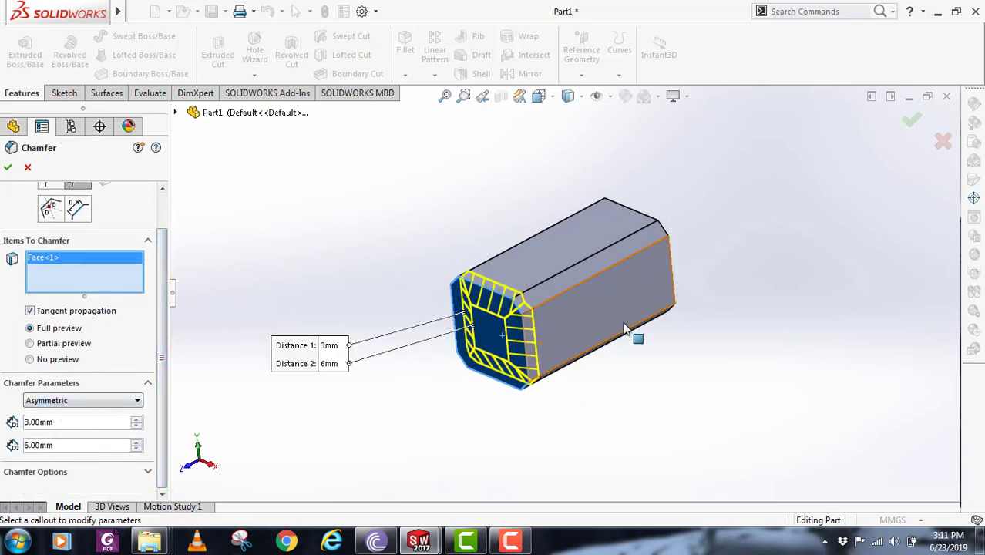
{"action": "middle_click_drag", "start_coordinate": [634, 334], "coordinate": [487, 336]}
{"action": "left_click", "coordinate": [487, 336]}
{"action": "middle_click_drag", "start_coordinate": [678, 319], "coordinate": [634, 295]}
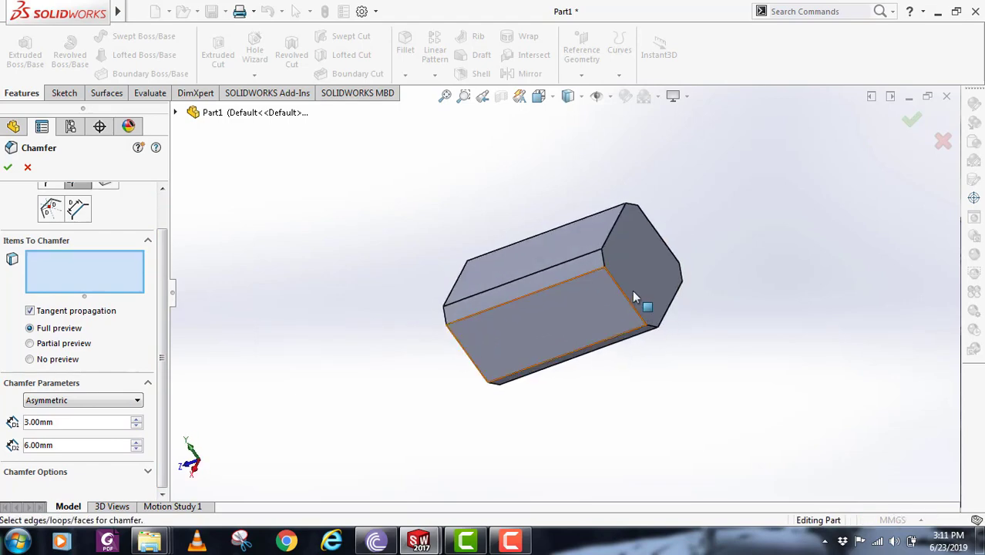
{"action": "left_click", "coordinate": [635, 297]}
{"action": "middle_click_drag", "start_coordinate": [649, 335], "coordinate": [674, 312]}
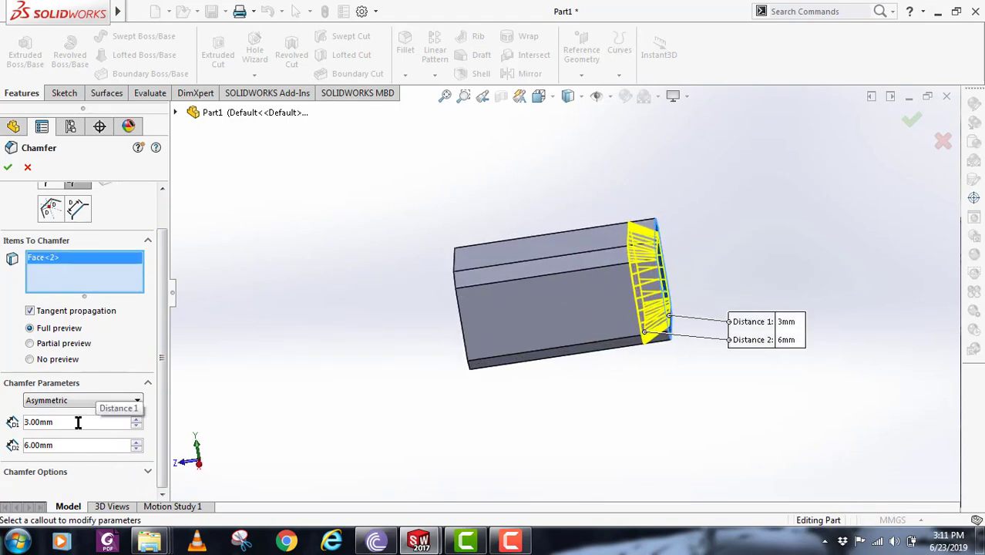
{"action": "type", "text": "2"}
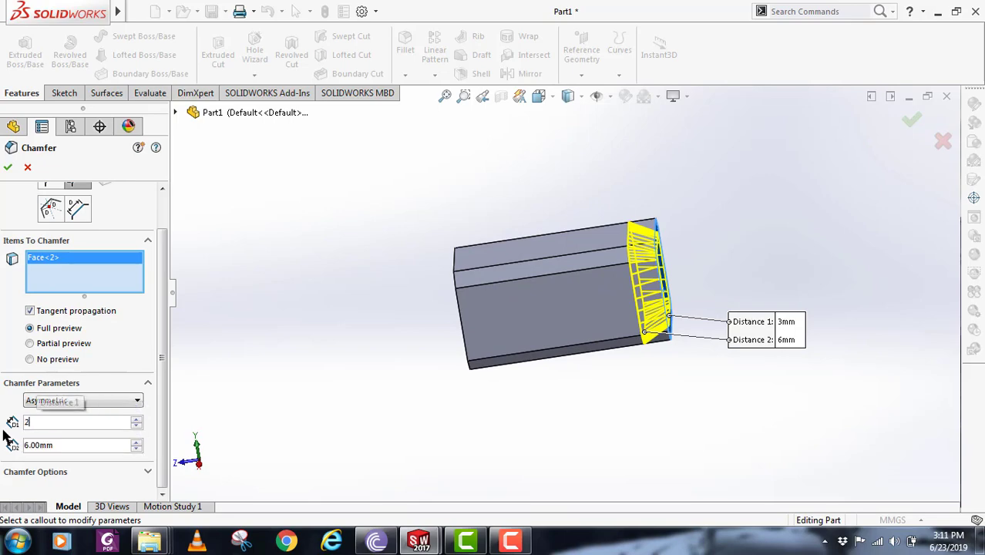
{"action": "key", "text": "Return"}
{"action": "mouse_move", "coordinate": [721, 328]}
{"action": "middle_mouse_down"}
{"action": "mouse_move", "coordinate": [728, 302]}
{"action": "mouse_move", "coordinate": [721, 328]}
{"action": "middle_mouse_up"}
{"action": "left_click", "coordinate": [910, 121]}
Step: Start another chamfer on the remaining flat end face, clearing the stray edge from the selection
{"action": "middle_click_drag", "start_coordinate": [640, 359], "coordinate": [670, 255]}
{"action": "left_click", "coordinate": [405, 75]}
{"action": "left_click", "coordinate": [432, 111]}
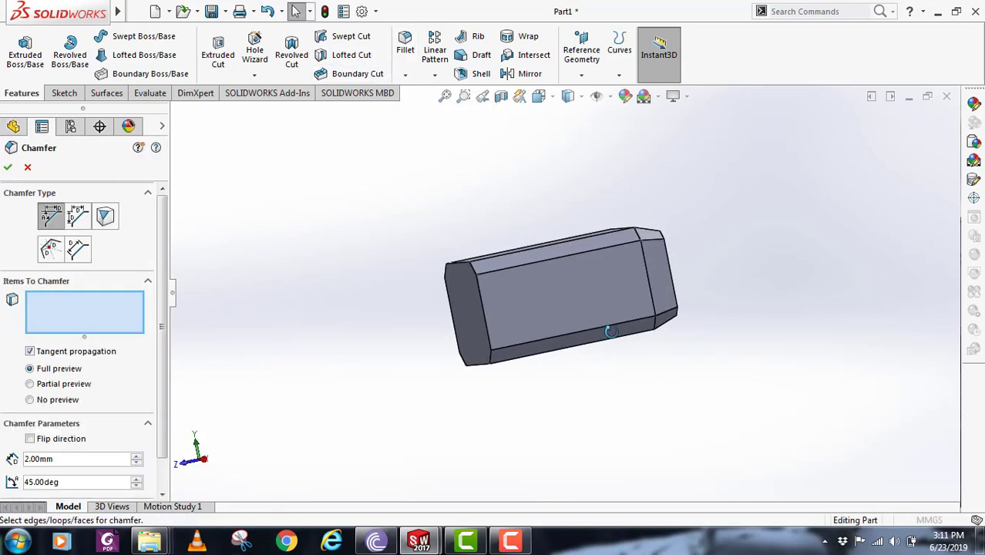
{"action": "middle_click_drag", "start_coordinate": [540, 324], "coordinate": [485, 342]}
{"action": "left_click", "coordinate": [485, 343]}
{"action": "left_click", "coordinate": [495, 353]}
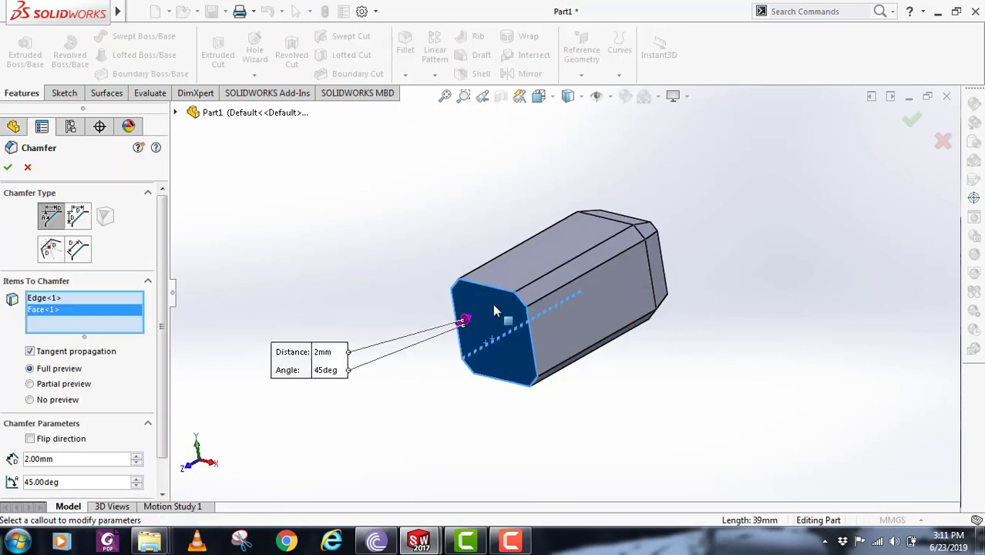
{"action": "left_click", "coordinate": [493, 305]}
{"action": "right_click", "coordinate": [48, 319]}
{"action": "left_click", "coordinate": [94, 333]}
{"action": "left_click", "coordinate": [505, 361]}
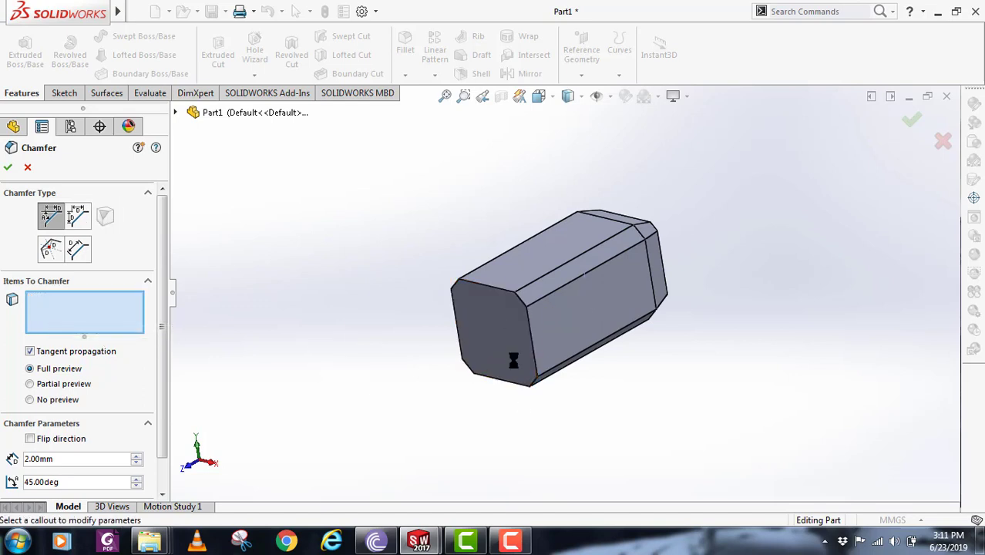
{"action": "middle_click_drag", "start_coordinate": [510, 356], "coordinate": [501, 408]}
Step: Chamfer the block's front end face with an asymmetric distance-distance chamfer, distance 1 of 6 mm and distance 2 of 2 mm
{"action": "left_click", "coordinate": [76, 216]}
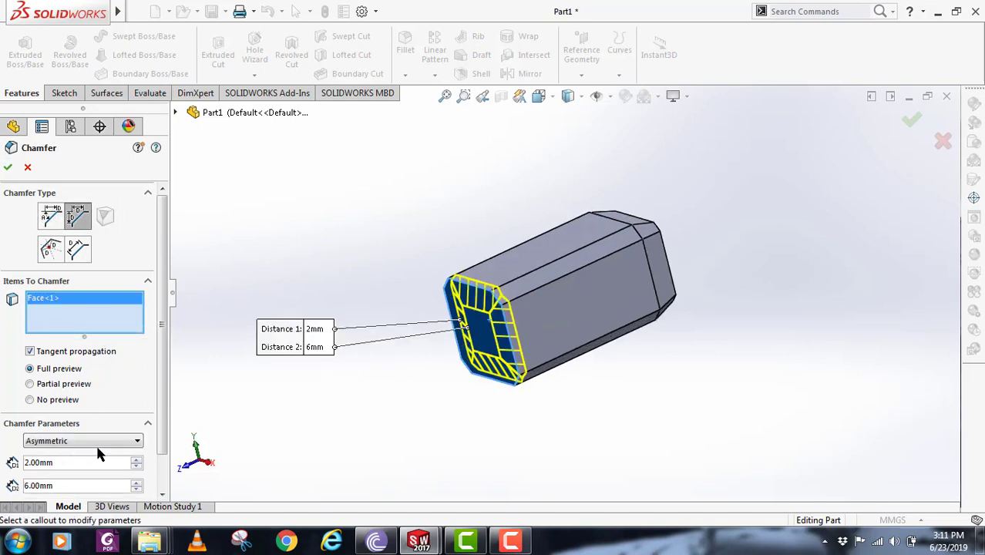
{"action": "scroll", "coordinate": [158, 476], "scroll_direction": "down", "scroll_amount": 1}
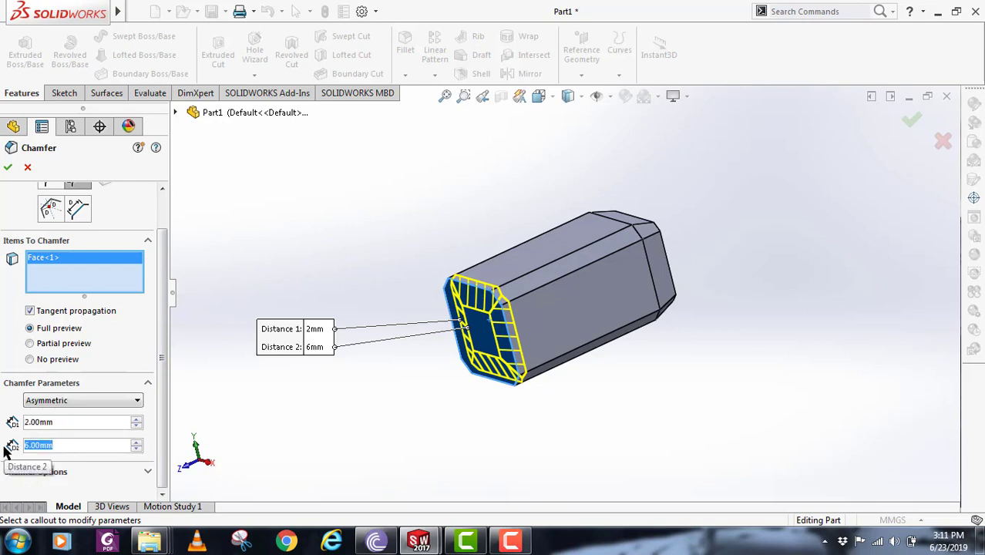
{"action": "type", "text": "2"}
{"action": "key", "text": "Return"}
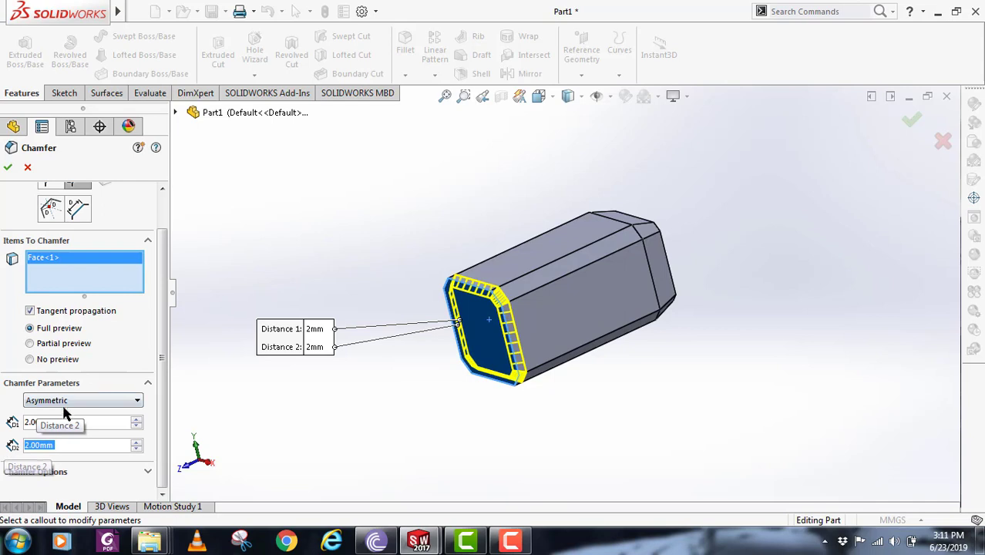
{"action": "type", "text": "6"}
{"action": "key", "text": "Return"}
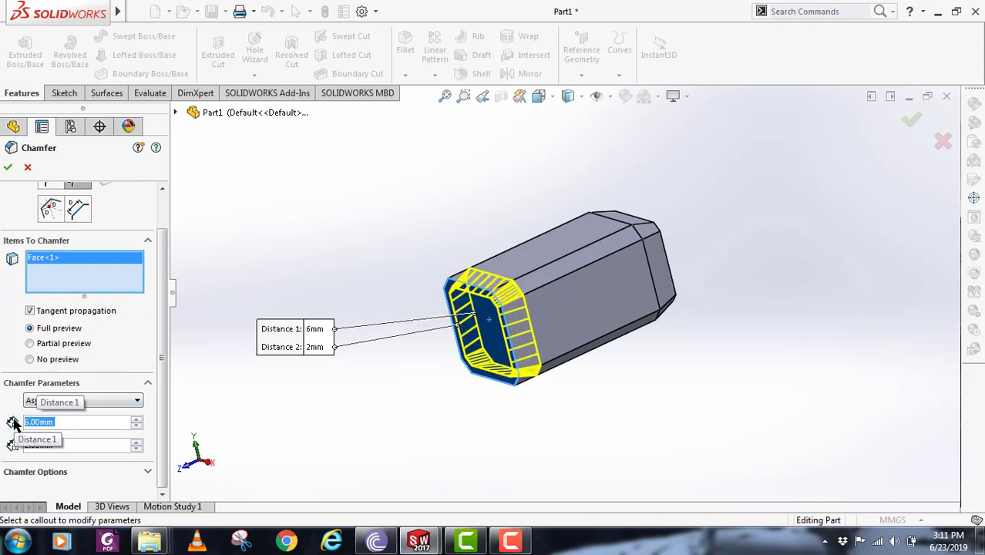
{"action": "left_click", "coordinate": [911, 120]}
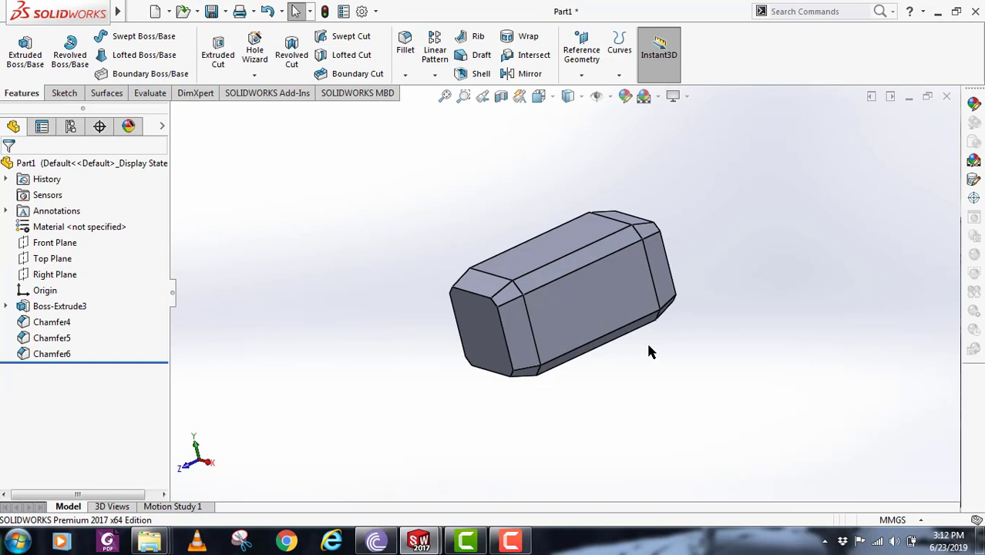
Step: Open a new sketch on the block's long side face and turn the view towards that face
{"action": "mouse_move", "coordinate": [616, 343]}
{"action": "middle_mouse_down"}
{"action": "mouse_move", "coordinate": [570, 330]}
{"action": "mouse_move", "coordinate": [629, 346]}
{"action": "mouse_move", "coordinate": [621, 333]}
{"action": "middle_mouse_up"}
{"action": "left_click", "coordinate": [563, 297]}
{"action": "key", "text": "ctrl+8"}
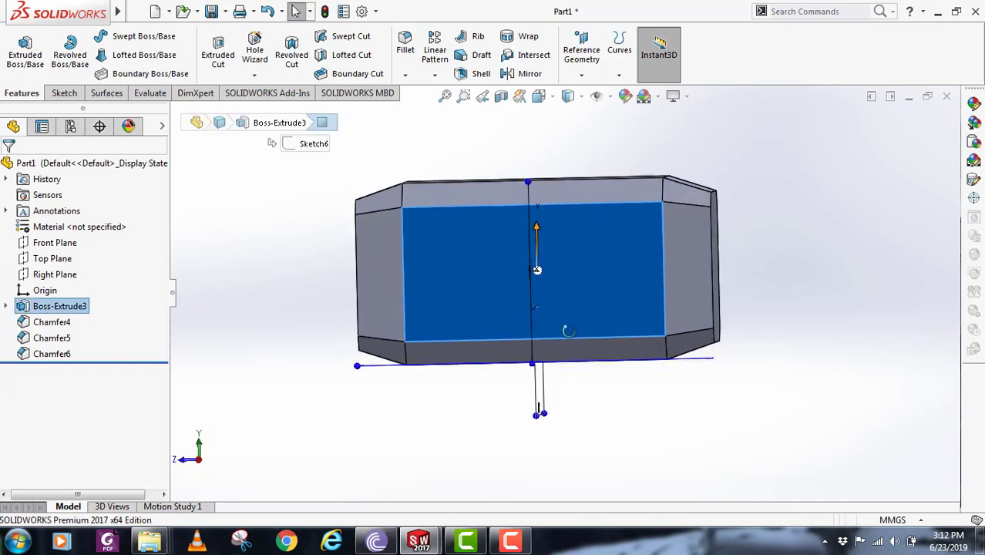
{"action": "left_click", "coordinate": [70, 93]}
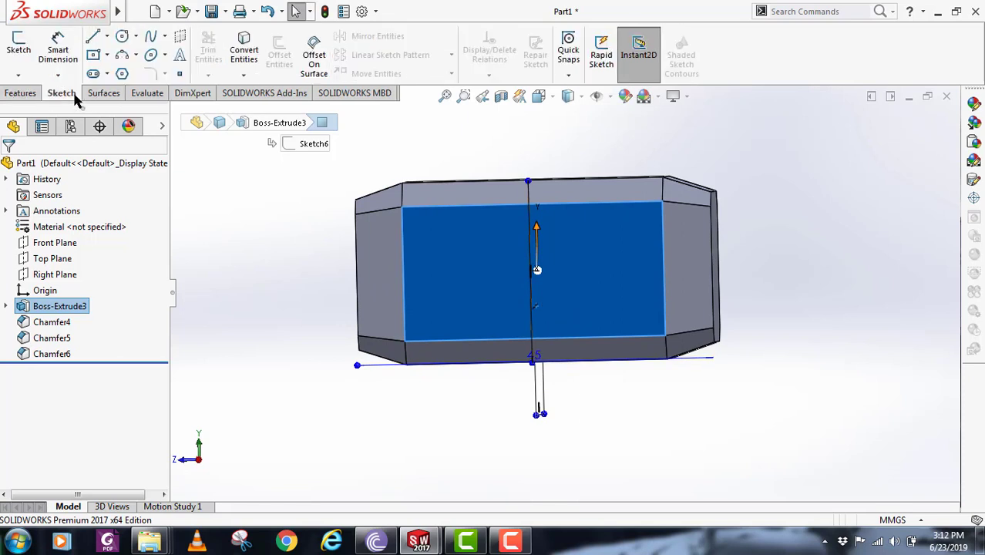
{"action": "left_click", "coordinate": [23, 48]}
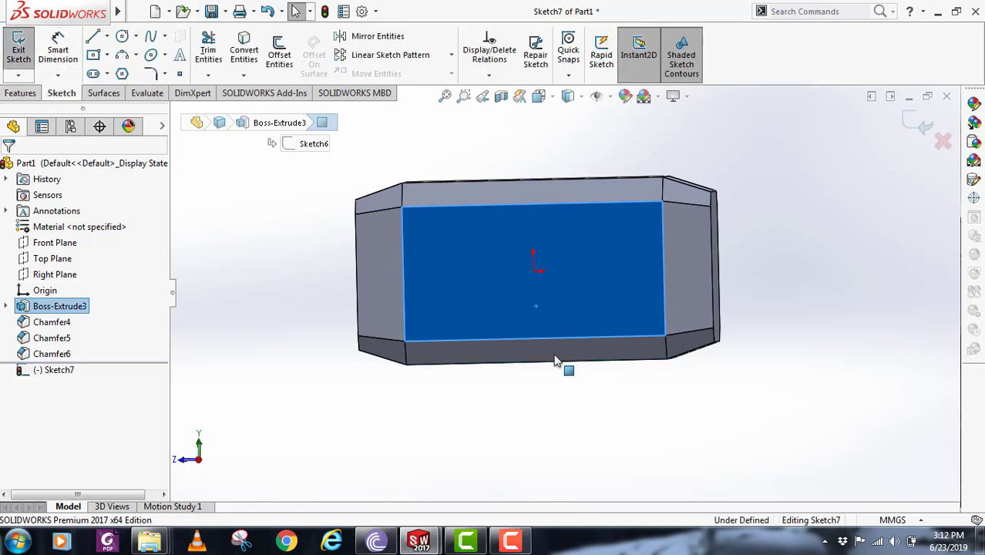
Step: Sketch a stepped line chain edge to edge low on the face: outer horizontals about 8 and 9.5 mm, raised middle about 13 mm, joined by diagonals
{"action": "left_click", "coordinate": [92, 39]}
{"action": "scroll", "coordinate": [622, 279], "scroll_direction": "down", "scroll_amount": 2}
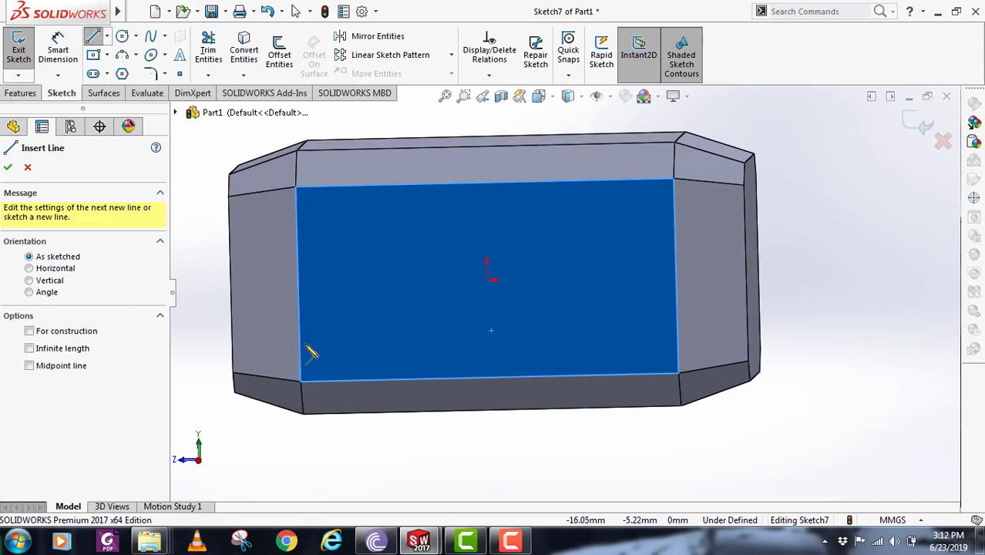
{"action": "left_click", "coordinate": [300, 352]}
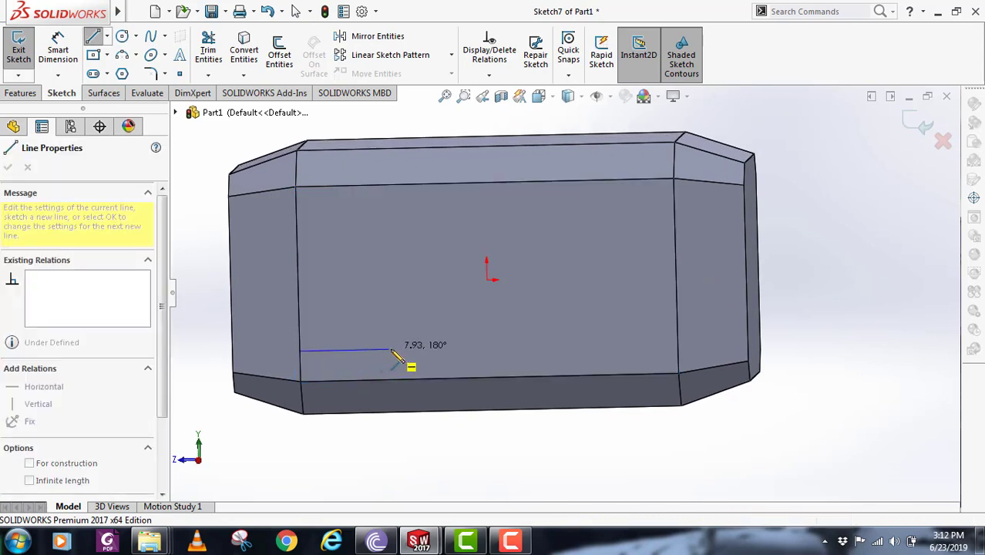
{"action": "left_click", "coordinate": [391, 350]}
{"action": "left_click", "coordinate": [404, 335]}
{"action": "left_click", "coordinate": [554, 332]}
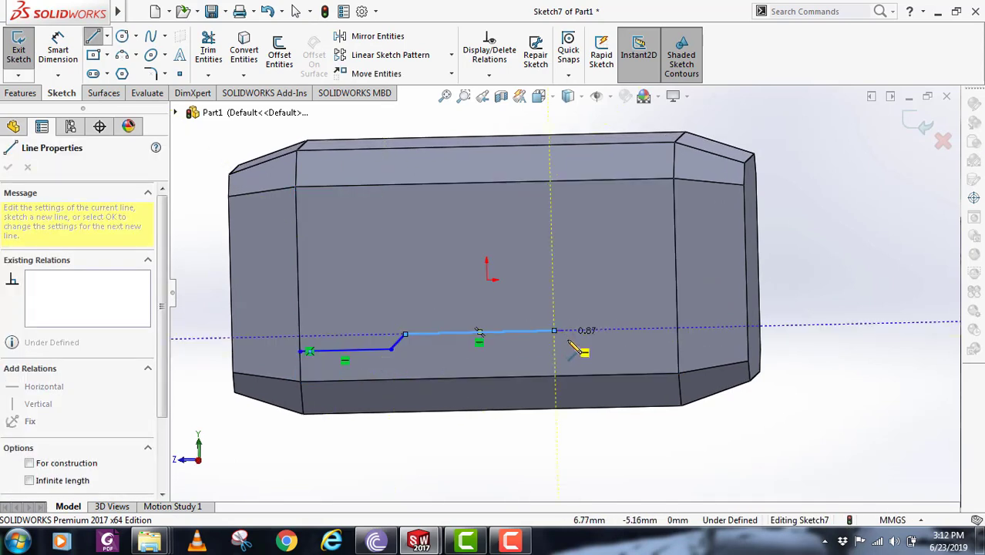
{"action": "left_click", "coordinate": [569, 344]}
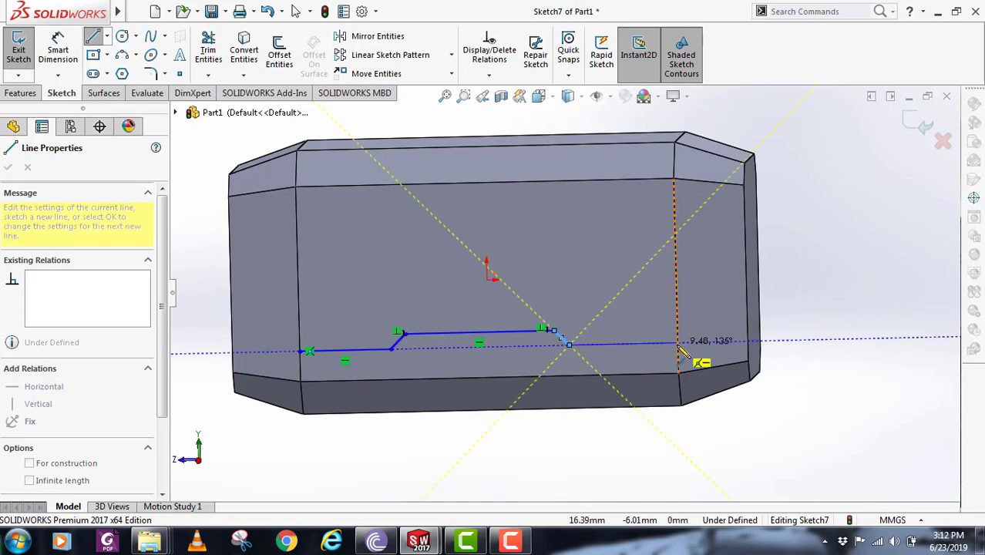
{"action": "left_click", "coordinate": [678, 342]}
{"action": "key", "text": "Escape"}
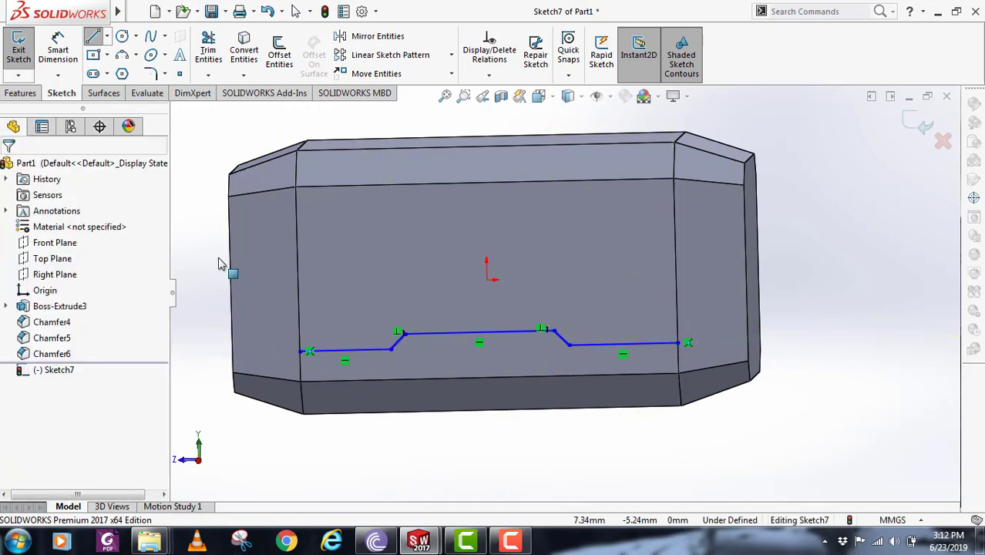
Step: Draw a vertical construction line from the midpoint of the raised middle segment to the origin
{"action": "left_click", "coordinate": [94, 38]}
{"action": "left_click", "coordinate": [479, 332]}
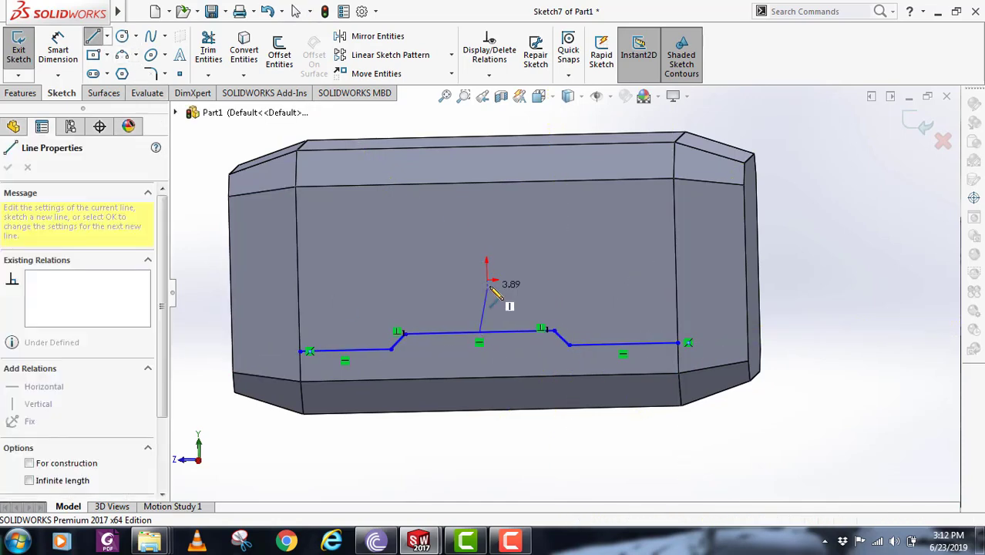
{"action": "left_click", "coordinate": [486, 281]}
{"action": "key", "text": "Escape"}
{"action": "left_click", "coordinate": [484, 304]}
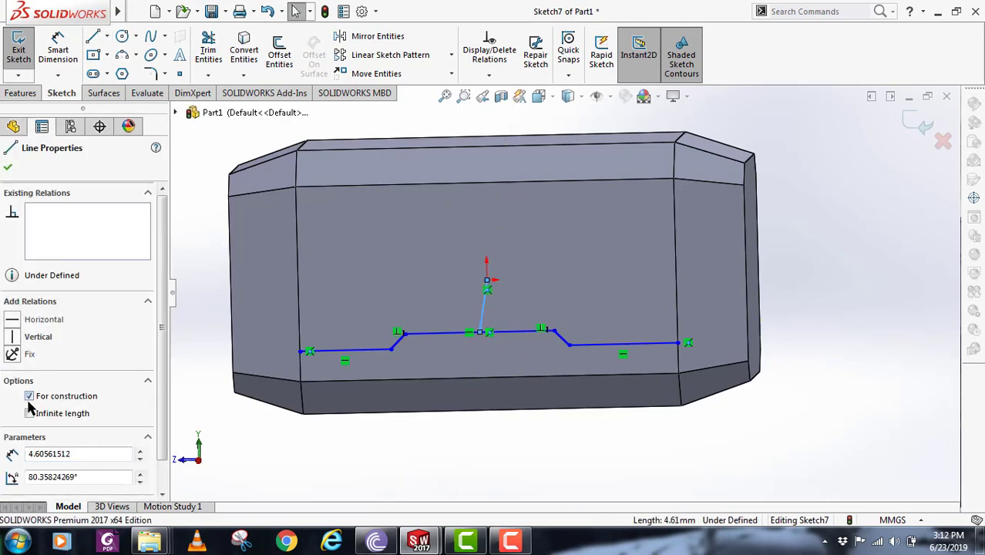
{"action": "key", "text": "Escape"}
Step: Make the two outer horizontal segments of the stepped profile equal and collinear
{"action": "scroll", "coordinate": [485, 359], "scroll_direction": "down", "scroll_amount": 2}
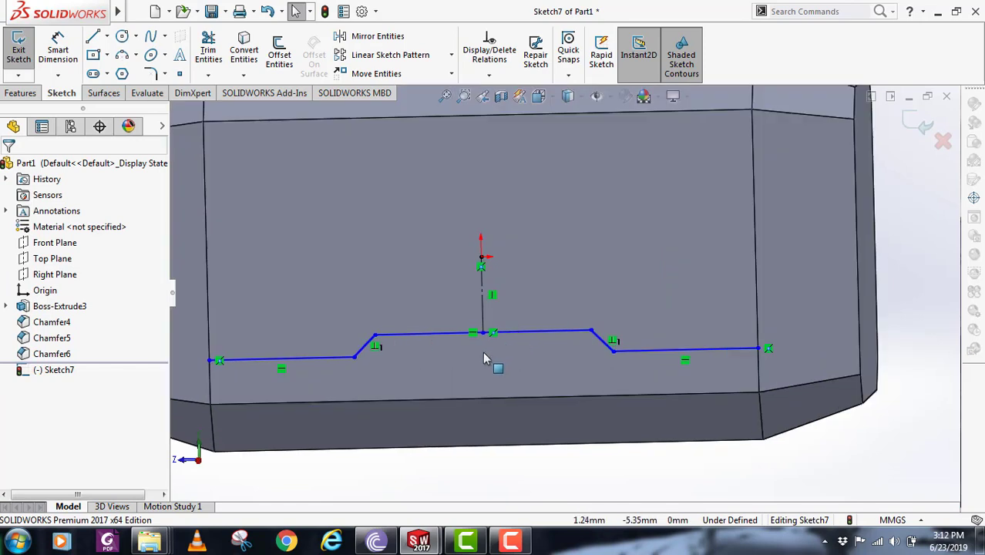
{"action": "left_click", "coordinate": [321, 359]}
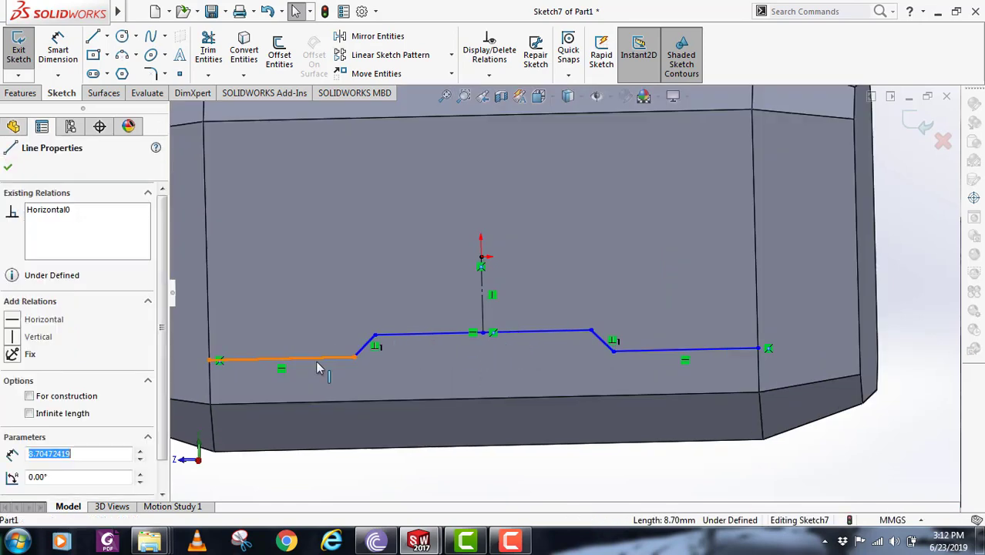
{"action": "left_click", "coordinate": [693, 350], "text": "ctrl"}
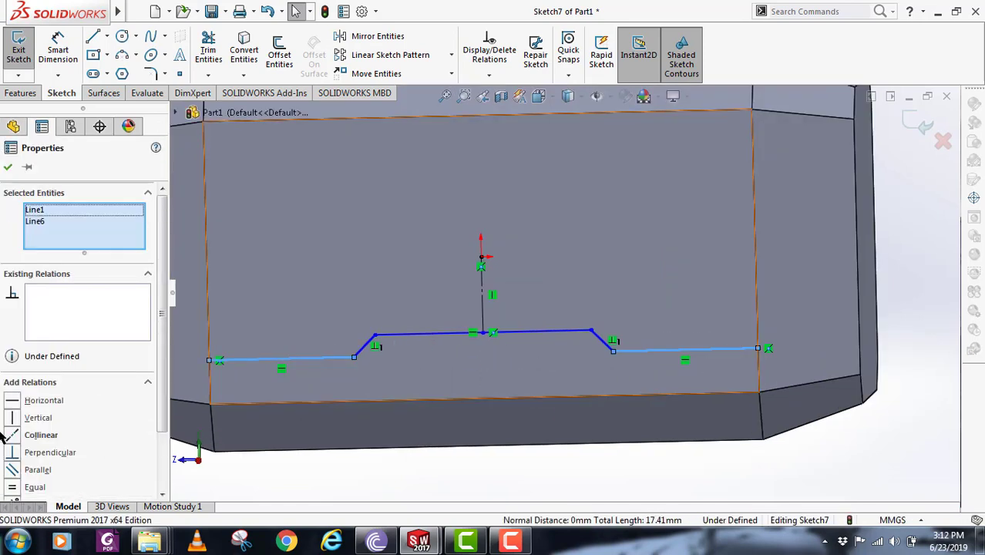
{"action": "left_click", "coordinate": [14, 489]}
{"action": "left_click", "coordinate": [45, 438]}
{"action": "scroll", "coordinate": [607, 419], "scroll_direction": "up", "scroll_amount": 3}
{"action": "key", "text": "Escape"}
Step: Dimension the height between the raised middle segment and the outer segment as 1.25 mm
{"action": "scroll", "coordinate": [535, 342], "scroll_direction": "down", "scroll_amount": 4}
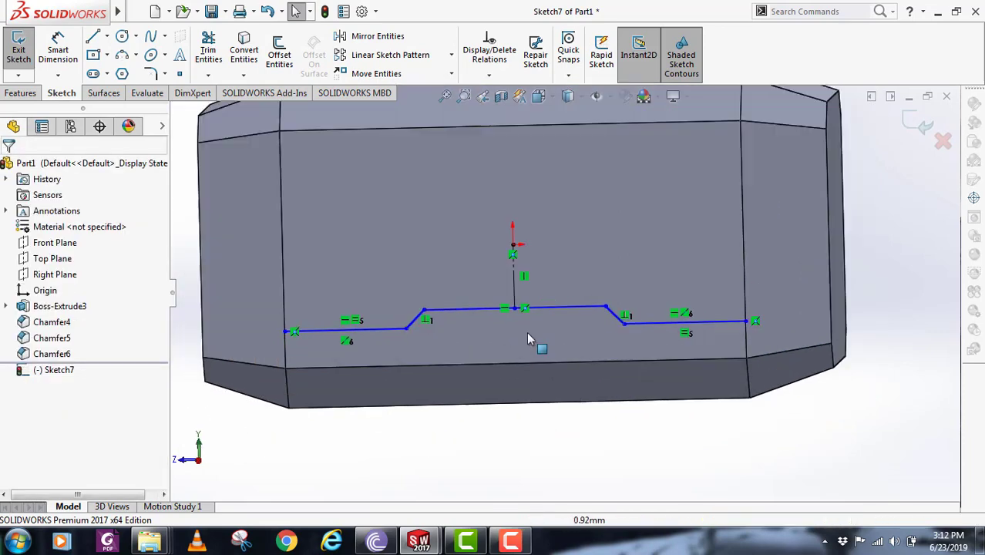
{"action": "left_click", "coordinate": [455, 308]}
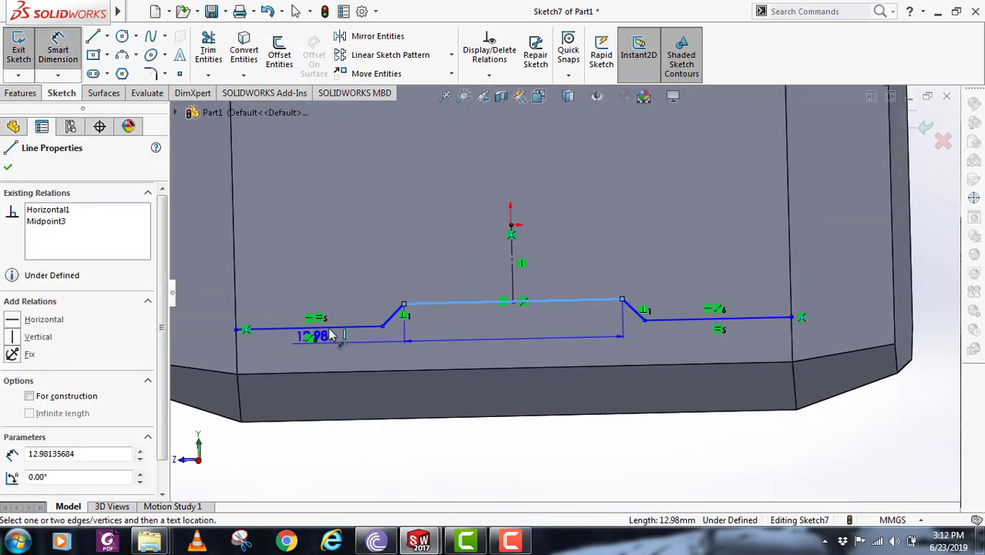
{"action": "left_click", "coordinate": [330, 327]}
{"action": "left_click", "coordinate": [422, 446]}
{"action": "type", "text": "1.25"}
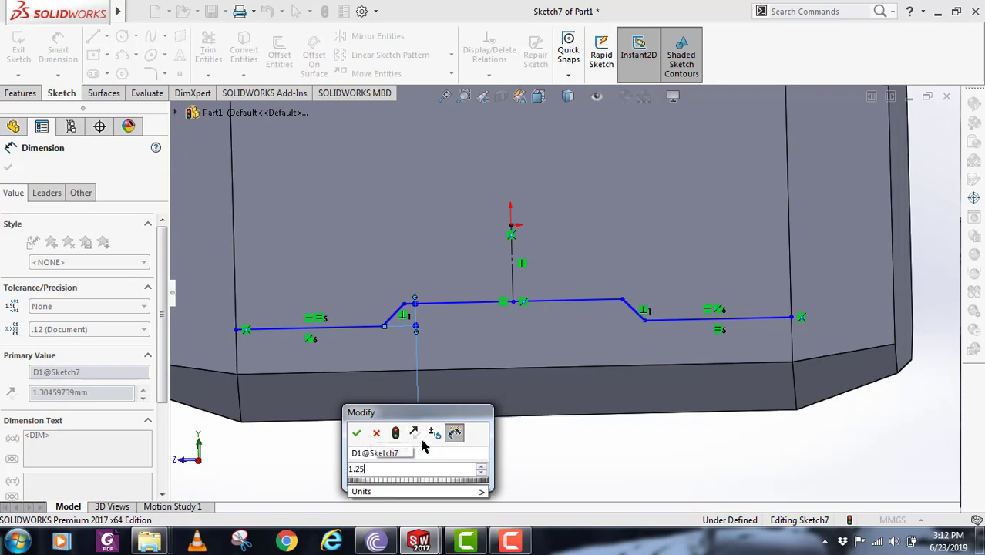
{"action": "key", "text": "Return"}
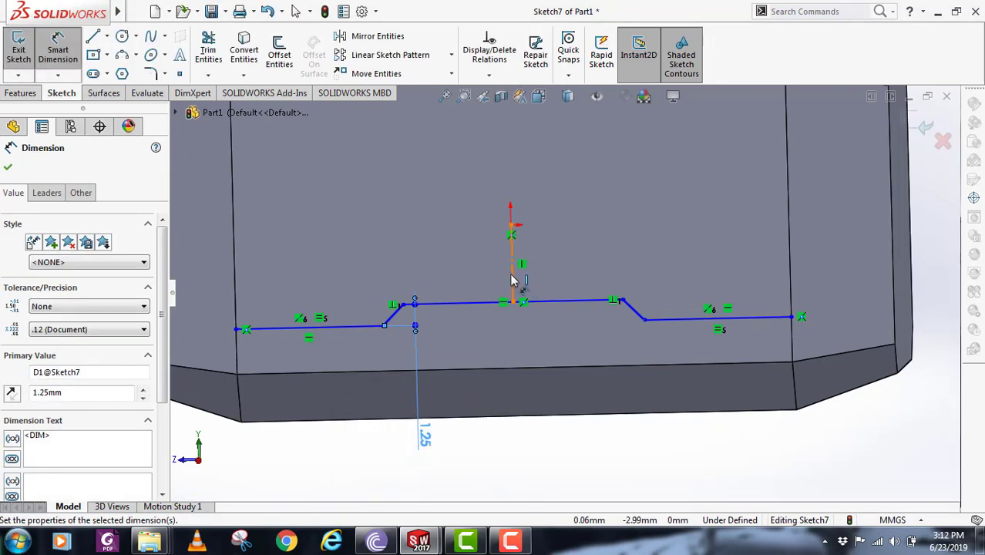
Step: Dimension the vertical construction line as 5 mm and exit the sketch
{"action": "left_click", "coordinate": [512, 279]}
{"action": "left_click", "coordinate": [668, 275]}
{"action": "type", "text": "5"}
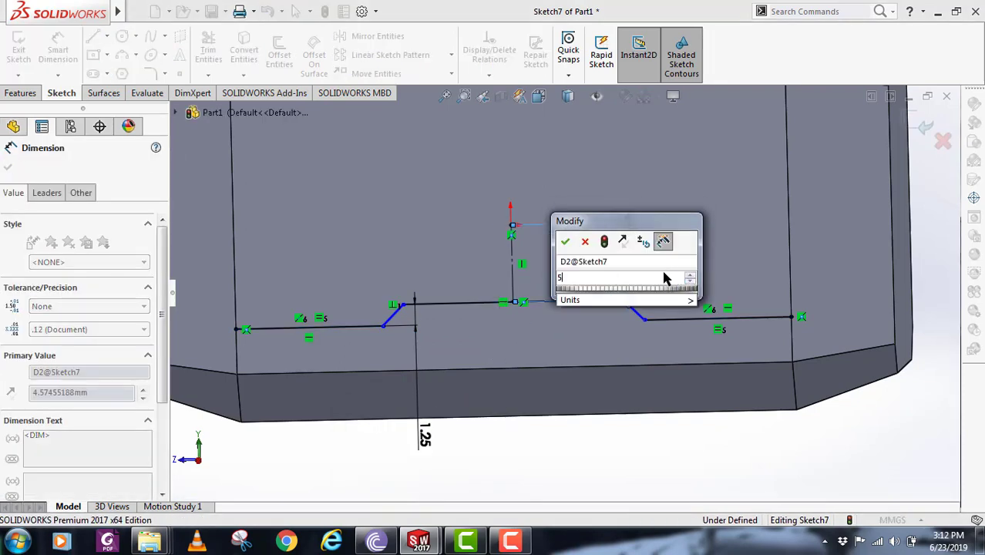
{"action": "key", "text": "Return"}
{"action": "scroll", "coordinate": [646, 429], "scroll_direction": "up", "scroll_amount": 1}
{"action": "left_click", "coordinate": [657, 461]}
{"action": "scroll", "coordinate": [656, 462], "scroll_direction": "up", "scroll_amount": 3}
{"action": "middle_click_drag", "start_coordinate": [498, 400], "coordinate": [540, 389]}
{"action": "left_click", "coordinate": [917, 125]}
Step: Cut-extrude the stepped profile 0.5 mm deep in direction 1 and Through All in direction 2, as a Mid-Plane thin feature 0.5 mm thick
{"action": "middle_click_drag", "start_coordinate": [589, 355], "coordinate": [567, 374]}
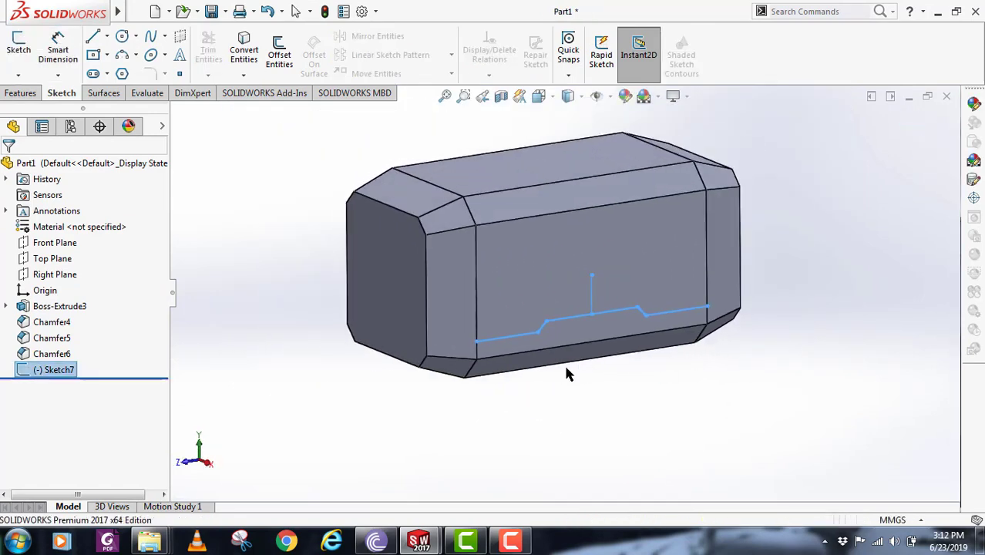
{"action": "left_click", "coordinate": [21, 93]}
{"action": "left_click", "coordinate": [216, 54]}
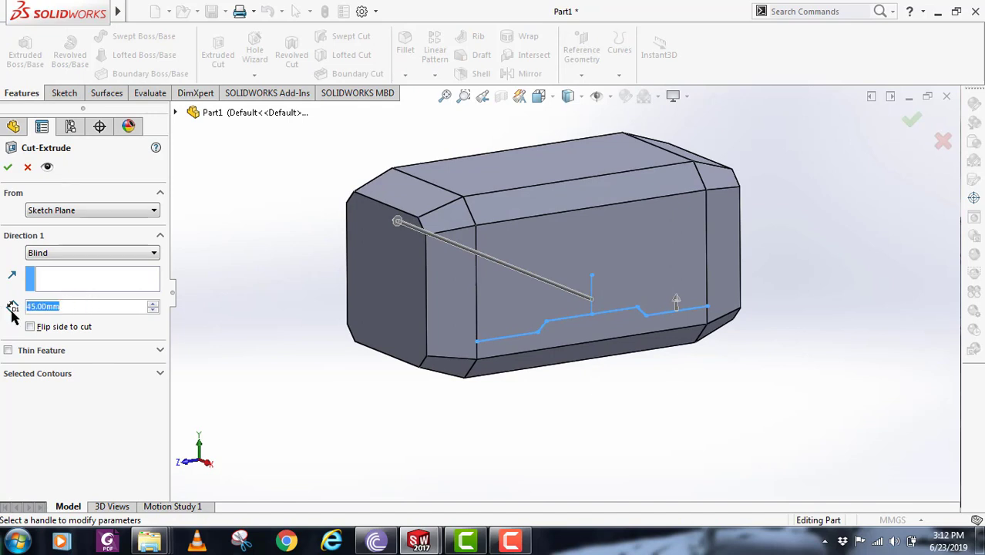
{"action": "type", "text": "0.5"}
{"action": "key", "text": "Return"}
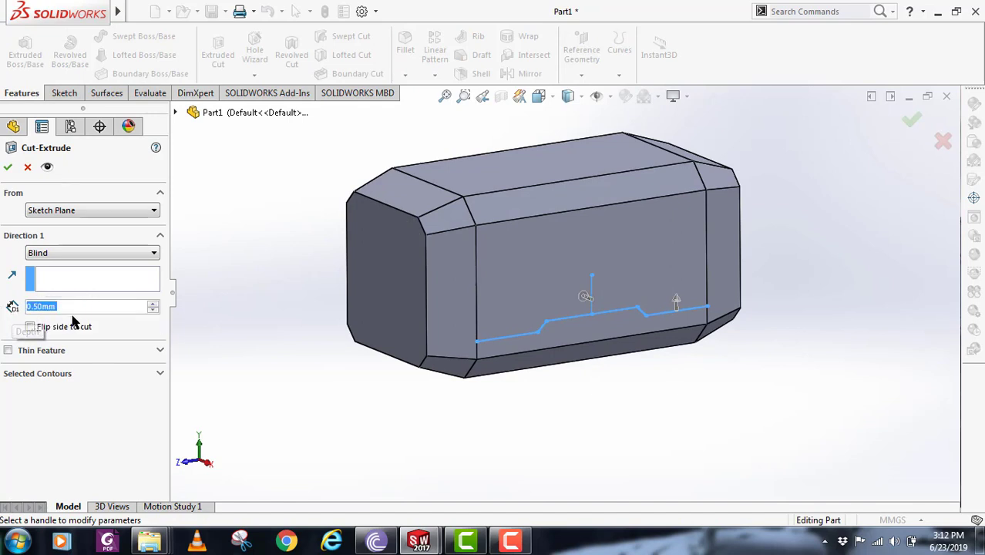
{"action": "left_click", "coordinate": [8, 351]}
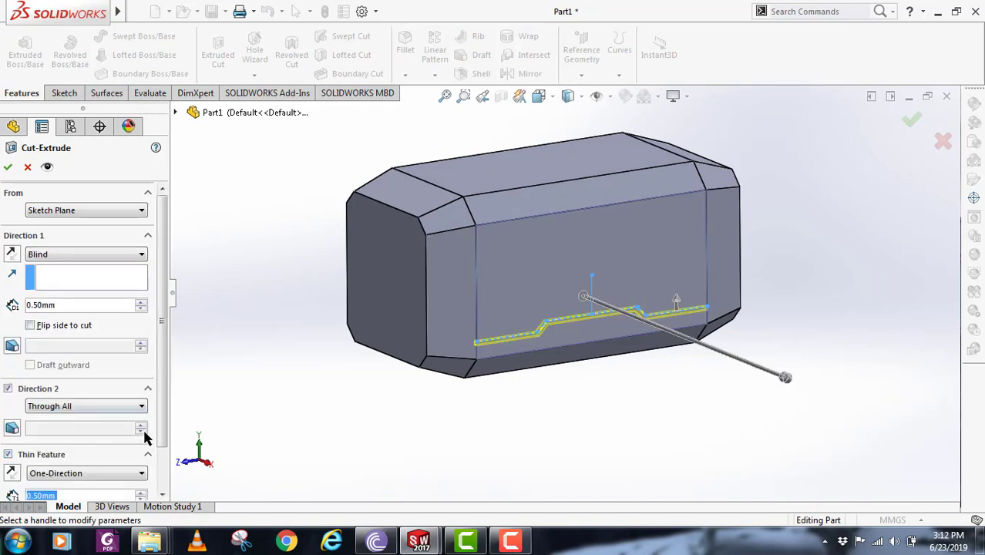
{"action": "scroll", "coordinate": [116, 415], "scroll_direction": "down", "scroll_amount": 2}
{"action": "left_click", "coordinate": [85, 423]}
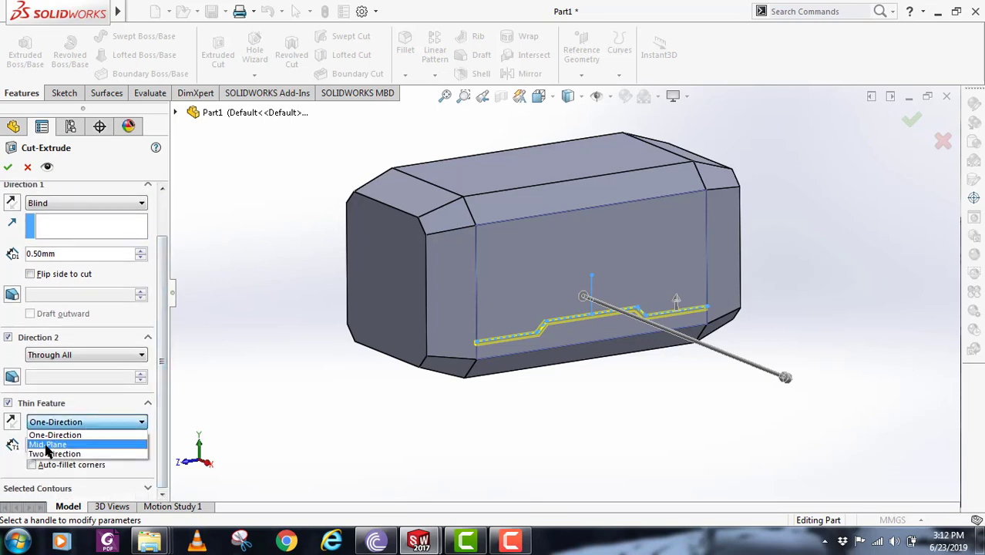
{"action": "left_click", "coordinate": [70, 436]}
{"action": "scroll", "coordinate": [429, 383], "scroll_direction": "down", "scroll_amount": 4}
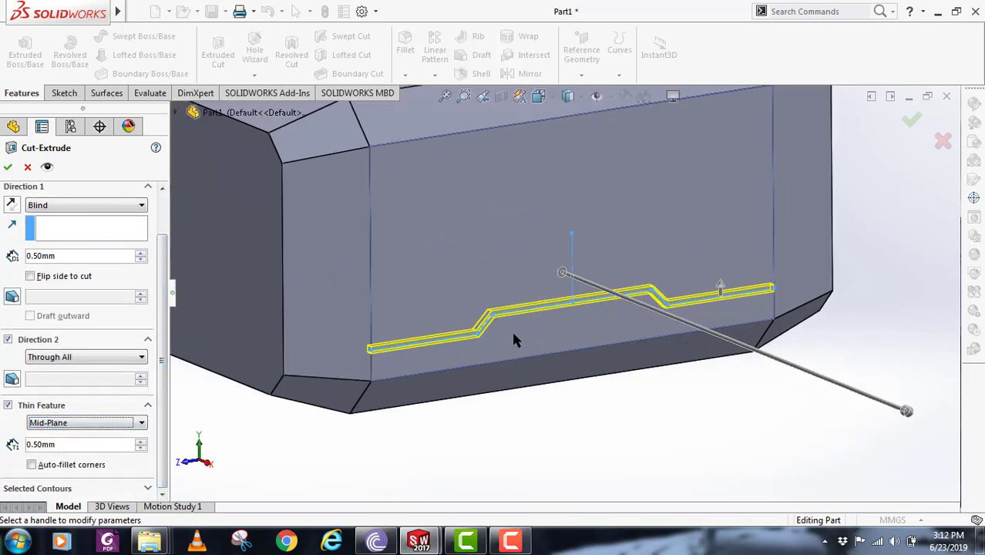
{"action": "scroll", "coordinate": [440, 330], "scroll_direction": "up", "scroll_amount": 3}
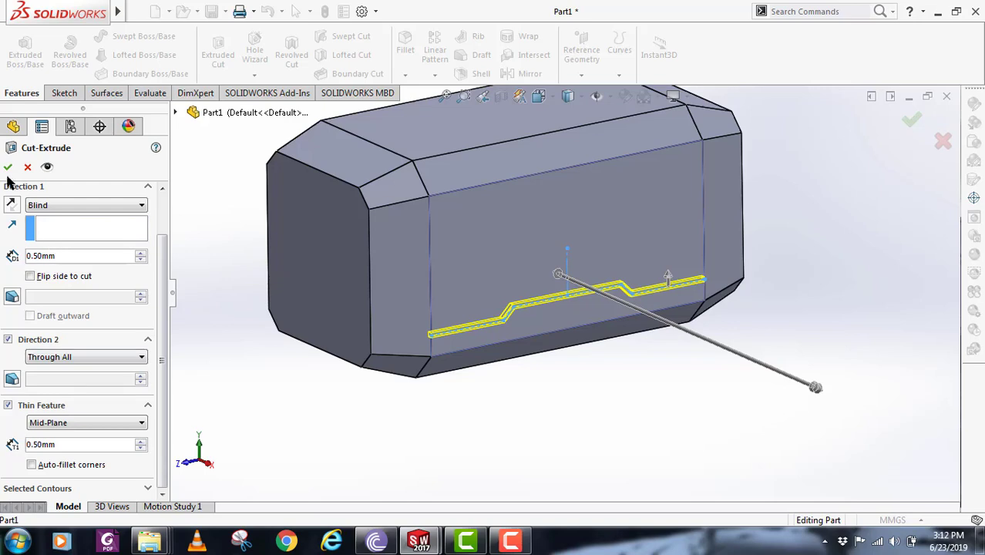
{"action": "left_click", "coordinate": [8, 167]}
Step: Mirror the stepped groove cut about the Right Plane onto the opposite side of the hammer head
{"action": "middle_click_drag", "start_coordinate": [753, 433], "coordinate": [397, 403]}
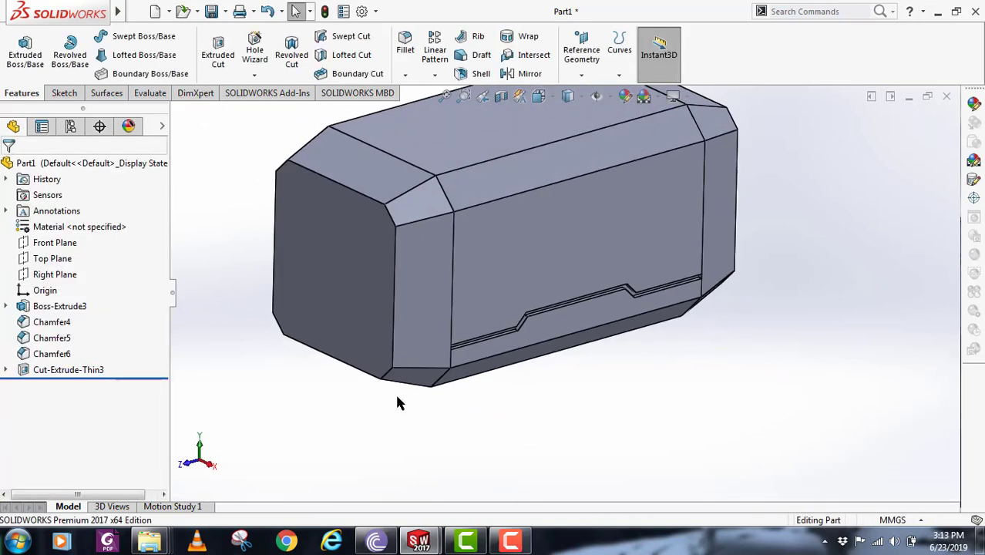
{"action": "scroll", "coordinate": [397, 402], "scroll_direction": "up", "scroll_amount": 3}
{"action": "left_click", "coordinate": [98, 371]}
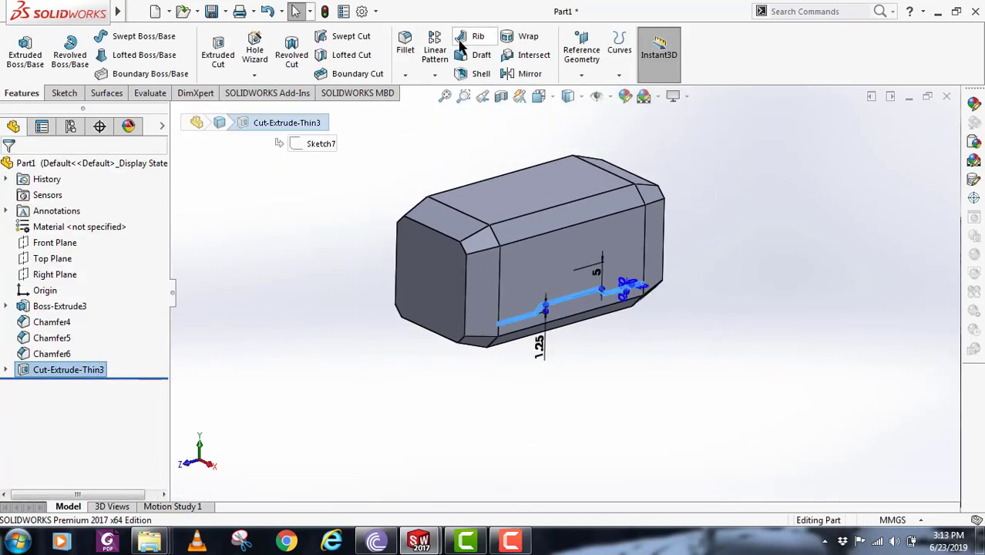
{"action": "left_click", "coordinate": [437, 76]}
{"action": "left_click", "coordinate": [452, 128]}
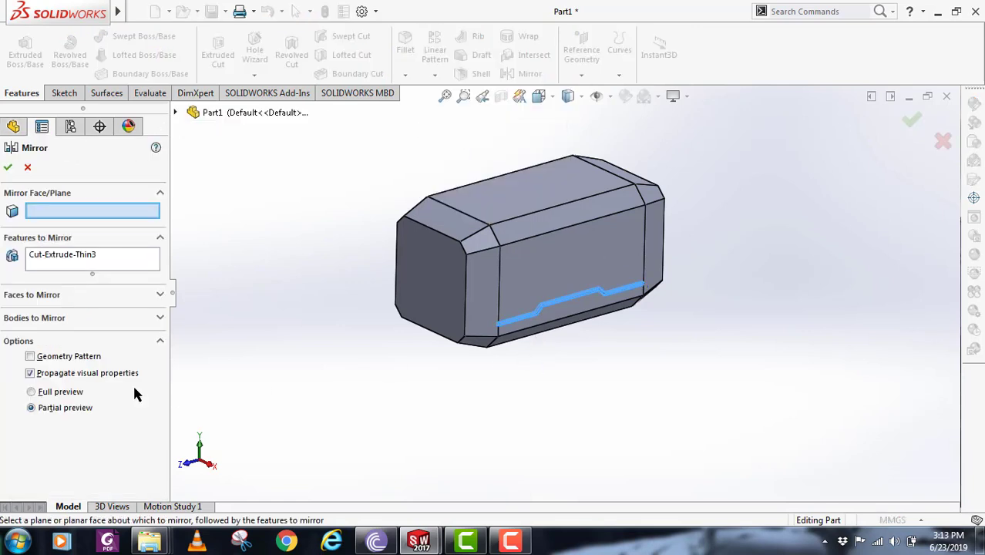
{"action": "left_click", "coordinate": [175, 113]}
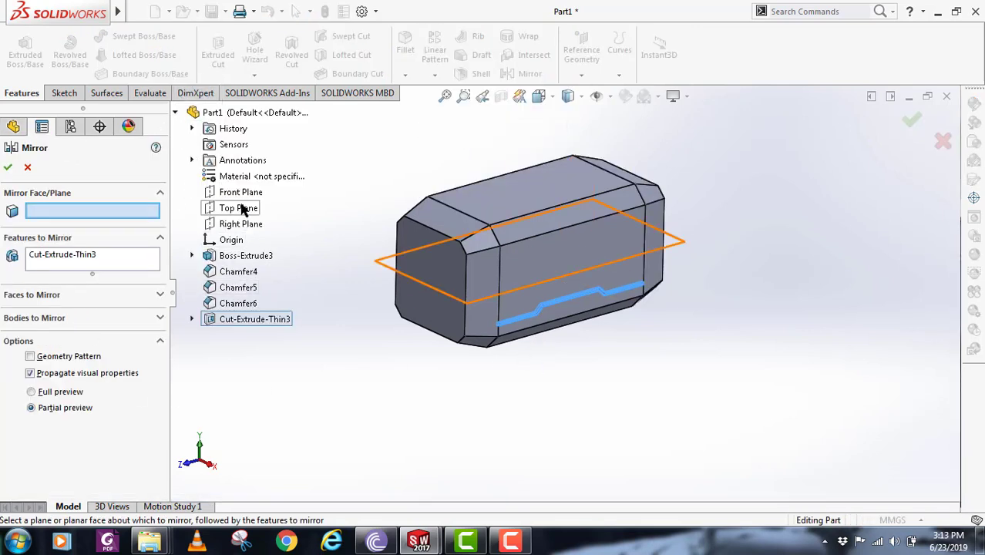
{"action": "left_click", "coordinate": [239, 223]}
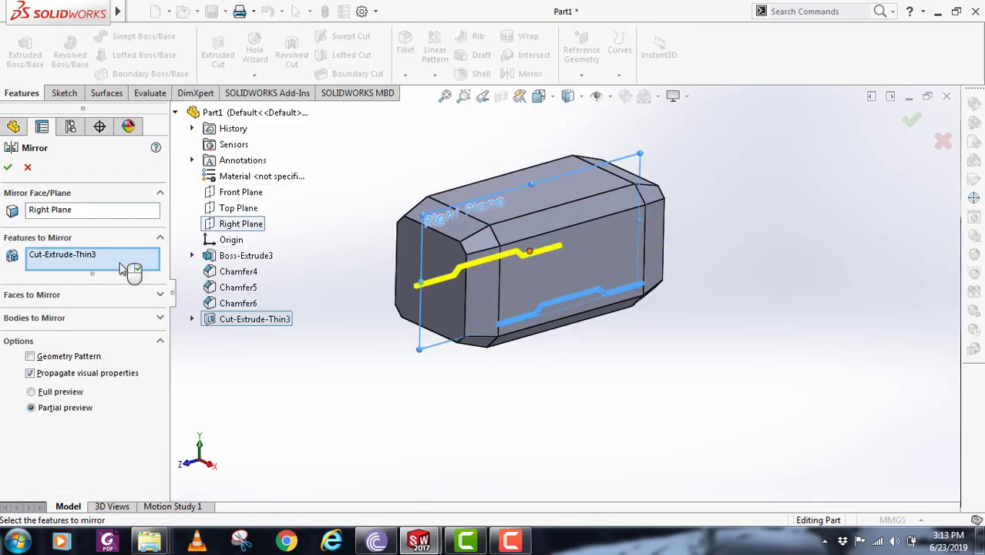
{"action": "left_click", "coordinate": [9, 168]}
Step: Start a sketch on the head's top face and draw a circle about 9.6 mm in diameter centred on the origin
{"action": "mouse_move", "coordinate": [827, 357]}
{"action": "middle_mouse_down"}
{"action": "mouse_move", "coordinate": [515, 266]}
{"action": "mouse_move", "coordinate": [500, 180]}
{"action": "mouse_move", "coordinate": [492, 271]}
{"action": "mouse_move", "coordinate": [561, 269]}
{"action": "mouse_move", "coordinate": [562, 191]}
{"action": "middle_mouse_up"}
{"action": "left_click", "coordinate": [563, 183]}
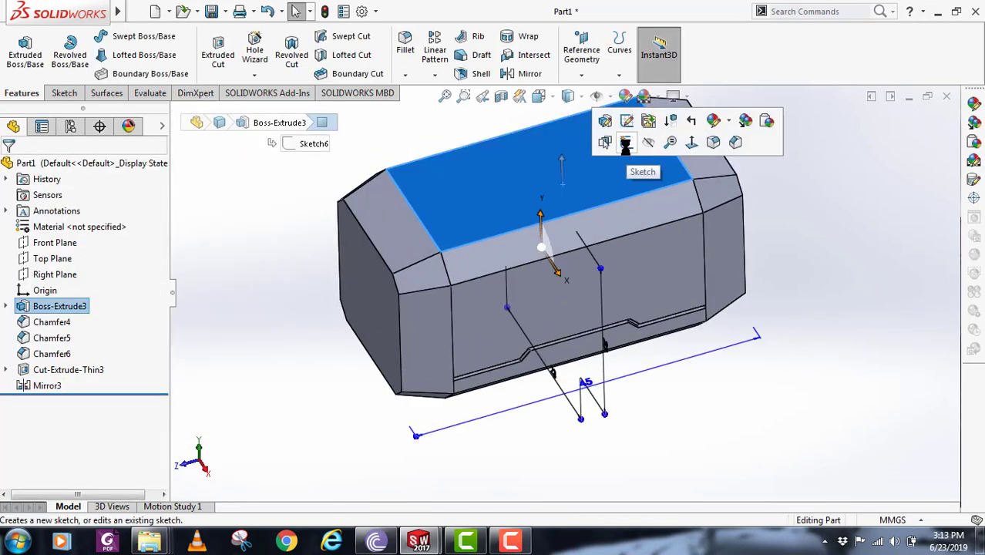
{"action": "left_click", "coordinate": [626, 143]}
{"action": "left_click", "coordinate": [122, 36]}
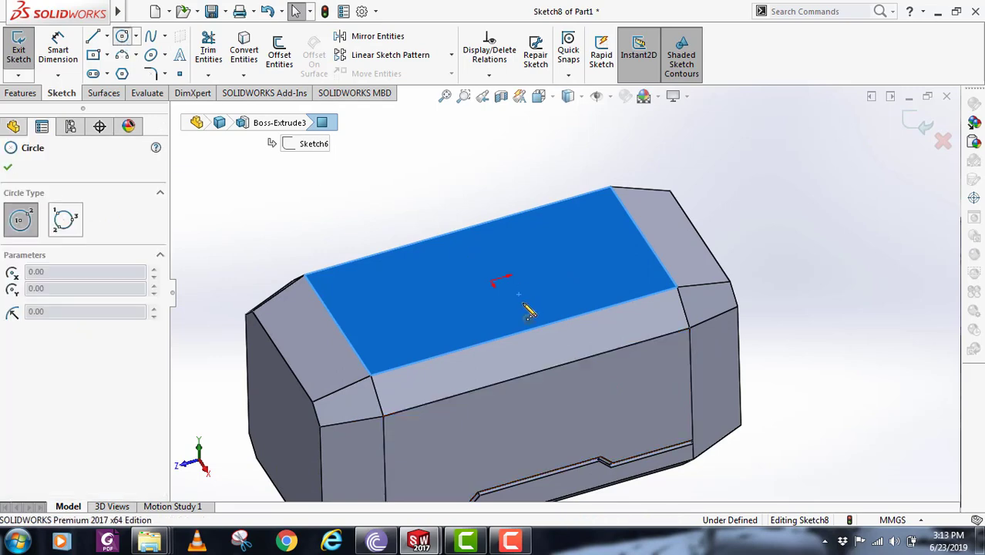
{"action": "left_click", "coordinate": [491, 282]}
{"action": "left_click", "coordinate": [530, 312]}
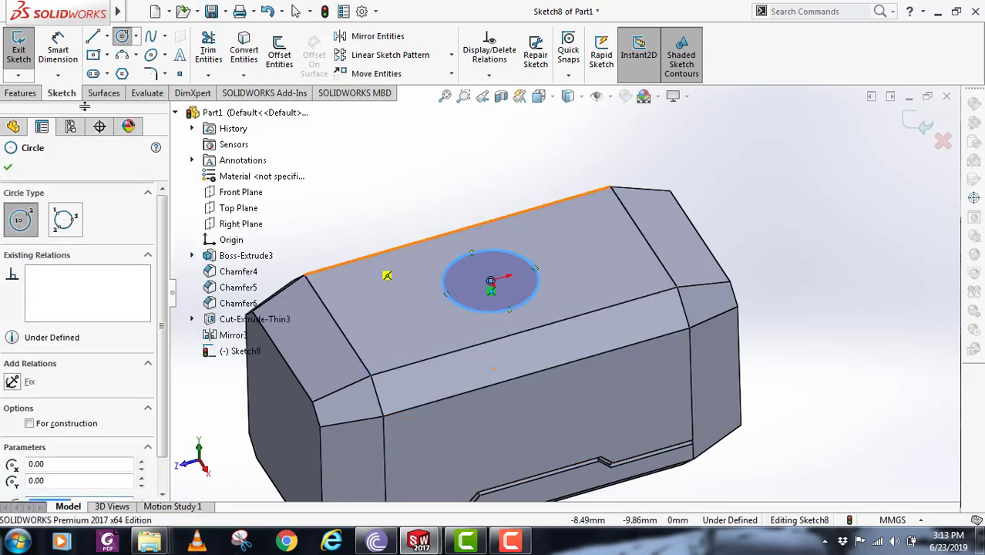
Step: Dimension the circle's diameter as 10 mm and exit the sketch
{"action": "left_click", "coordinate": [58, 48]}
{"action": "left_click", "coordinate": [538, 287]}
{"action": "left_click", "coordinate": [600, 246]}
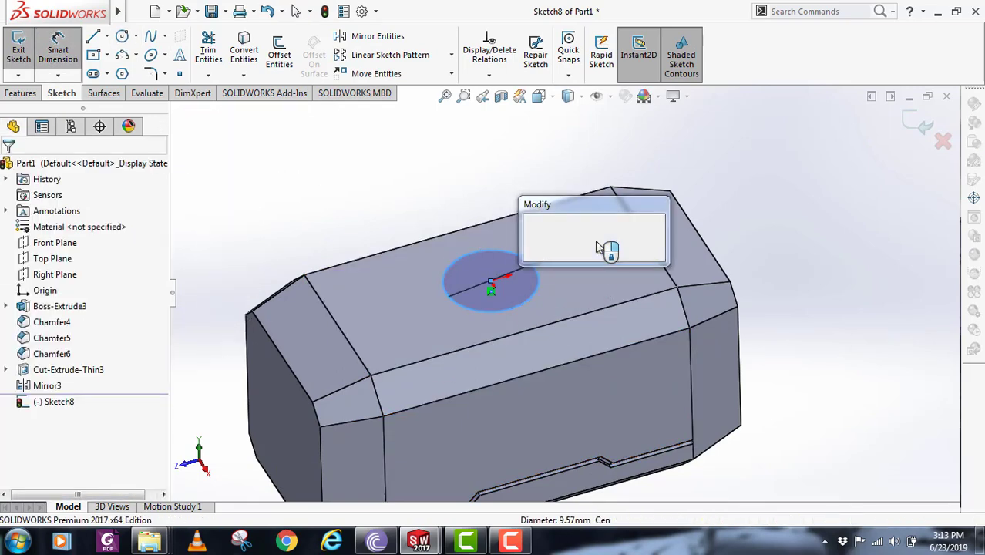
{"action": "type", "text": "10"}
{"action": "key", "text": "Return"}
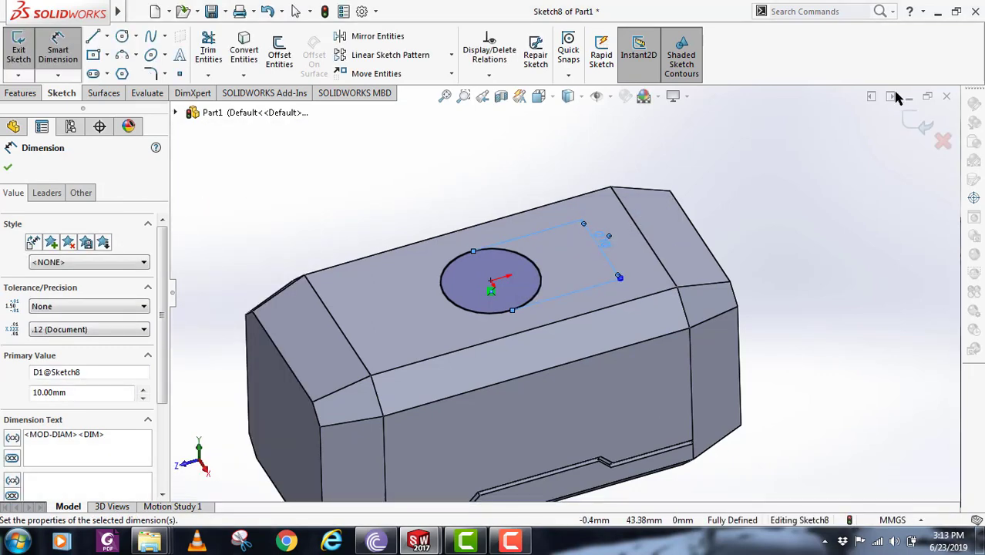
{"action": "left_click", "coordinate": [912, 123]}
Step: Set up a boss-extrude of the circle, 1 mm Blind in direction 1 and Offset From Surface in direction 2, referencing the head's bottom face
{"action": "left_click", "coordinate": [25, 50]}
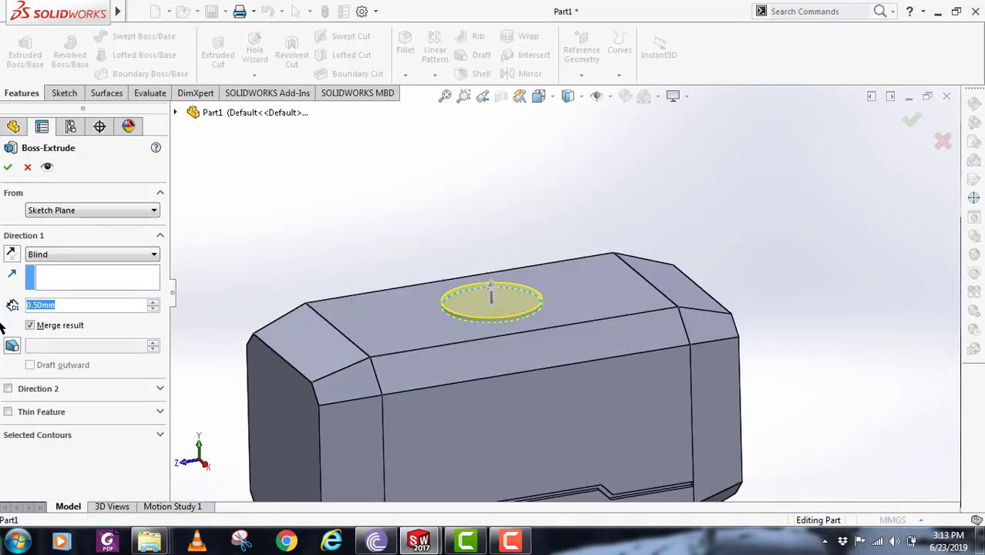
{"action": "type", "text": "1"}
{"action": "key", "text": "Return"}
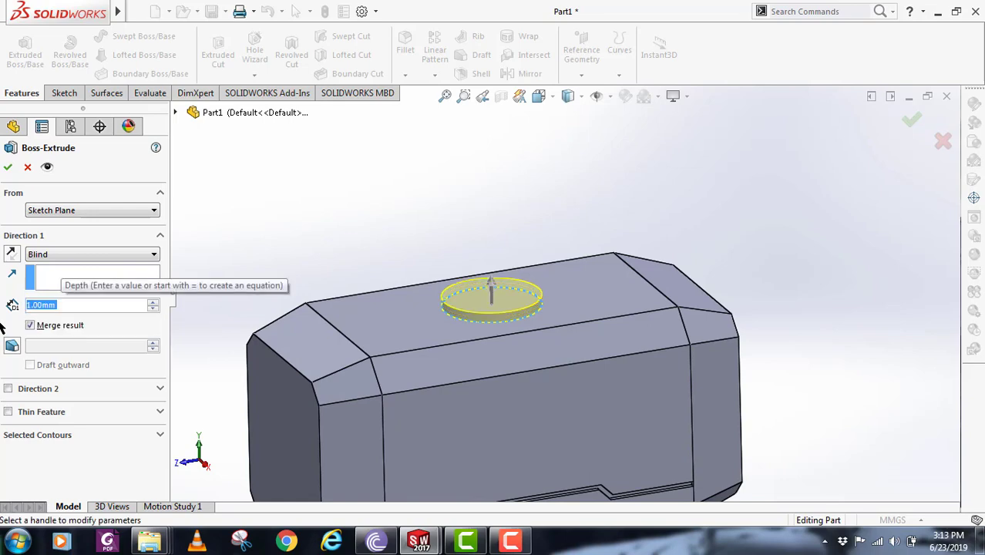
{"action": "left_click", "coordinate": [7, 389]}
{"action": "left_click", "coordinate": [77, 405]}
{"action": "left_click", "coordinate": [62, 458]}
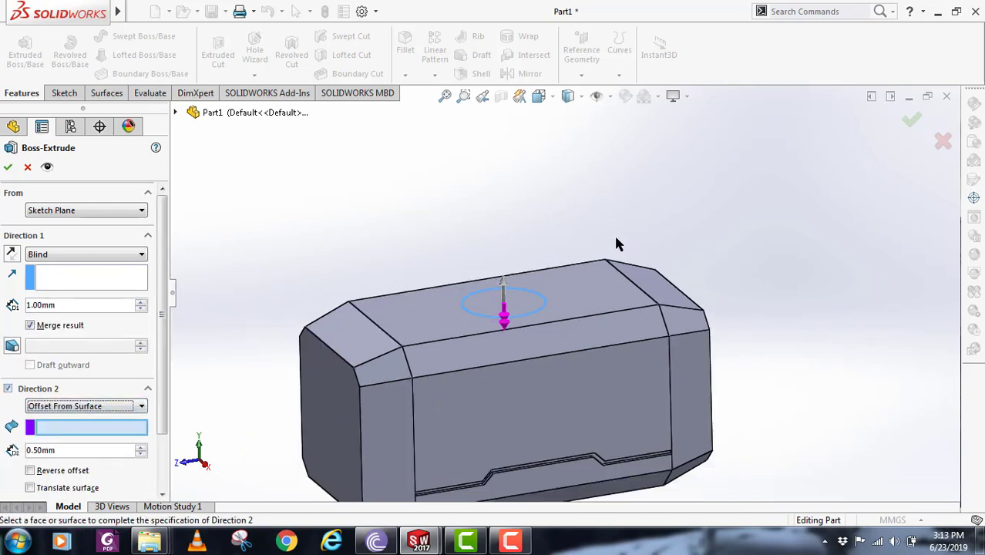
{"action": "scroll", "coordinate": [549, 296], "scroll_direction": "up", "scroll_amount": 4}
{"action": "middle_click_drag", "start_coordinate": [532, 409], "coordinate": [558, 348]}
{"action": "left_click", "coordinate": [567, 405]}
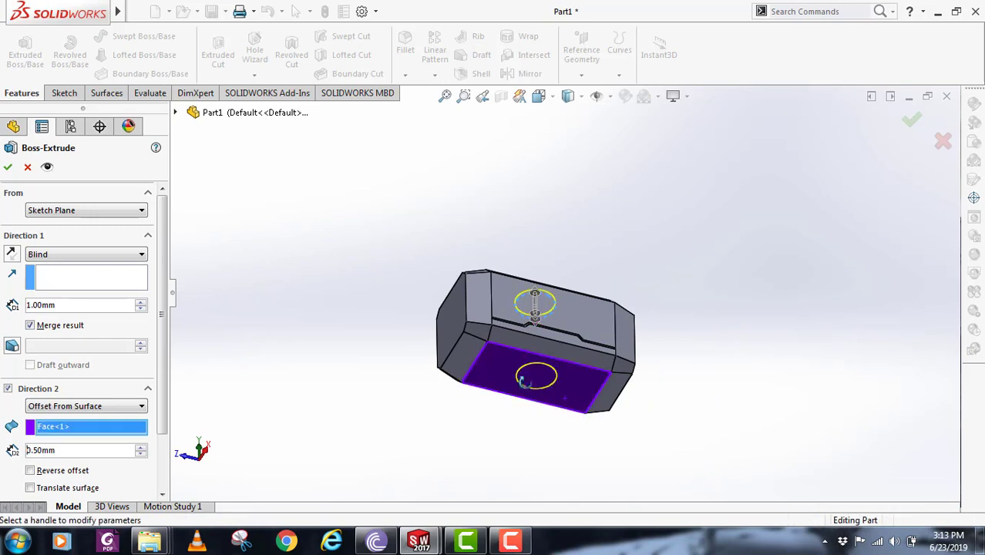
Step: Set the direction 2 offset distance to 2 mm with Reverse offset enabled and finish the boss-extrude
{"action": "middle_click_drag", "start_coordinate": [567, 404], "coordinate": [583, 392]}
{"action": "scroll", "coordinate": [583, 392], "scroll_direction": "up", "scroll_amount": 3}
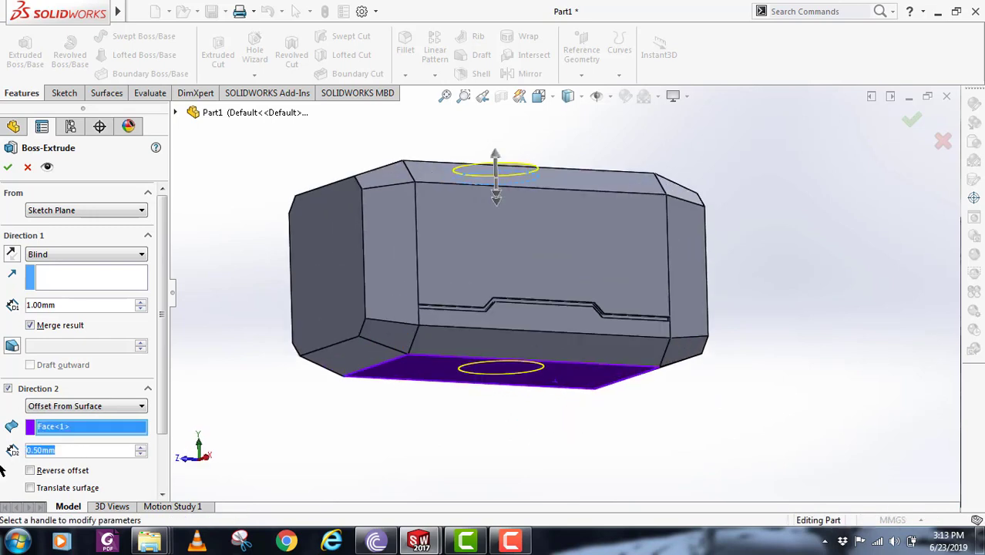
{"action": "type", "text": "2"}
{"action": "key", "text": "Return"}
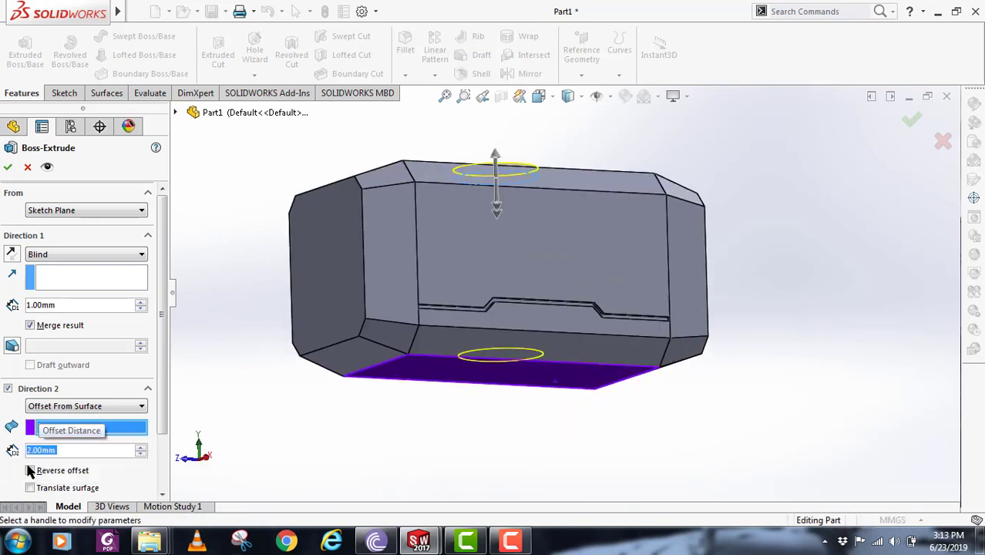
{"action": "left_click", "coordinate": [30, 471]}
{"action": "left_click", "coordinate": [8, 167]}
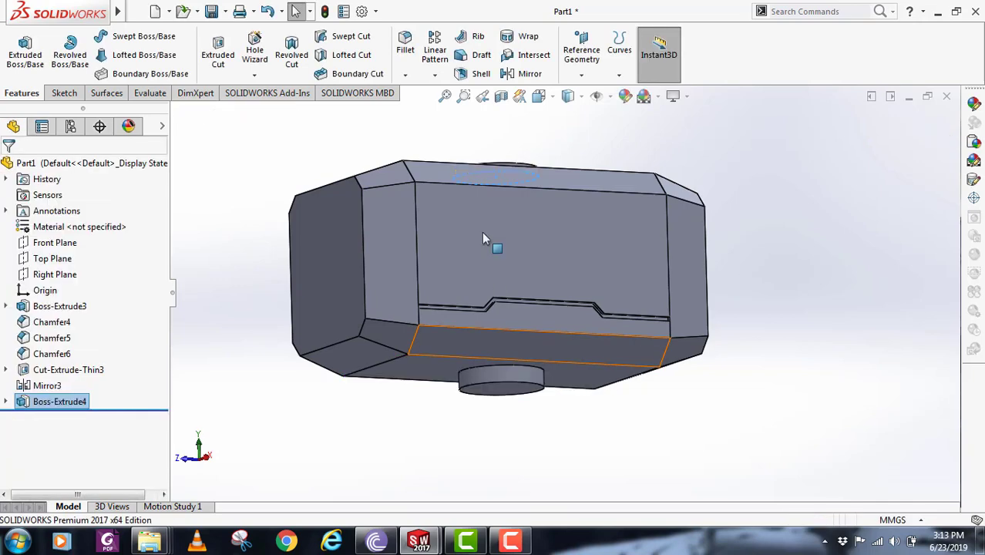
Step: Start a sketch on the grooved side face and draw a three-point arc of about 4.3 mm radius arching over the origin
{"action": "middle_click_drag", "start_coordinate": [495, 248], "coordinate": [467, 325]}
{"action": "scroll", "coordinate": [522, 355], "scroll_direction": "down", "scroll_amount": 3}
{"action": "middle_click_drag", "start_coordinate": [547, 320], "coordinate": [567, 297]}
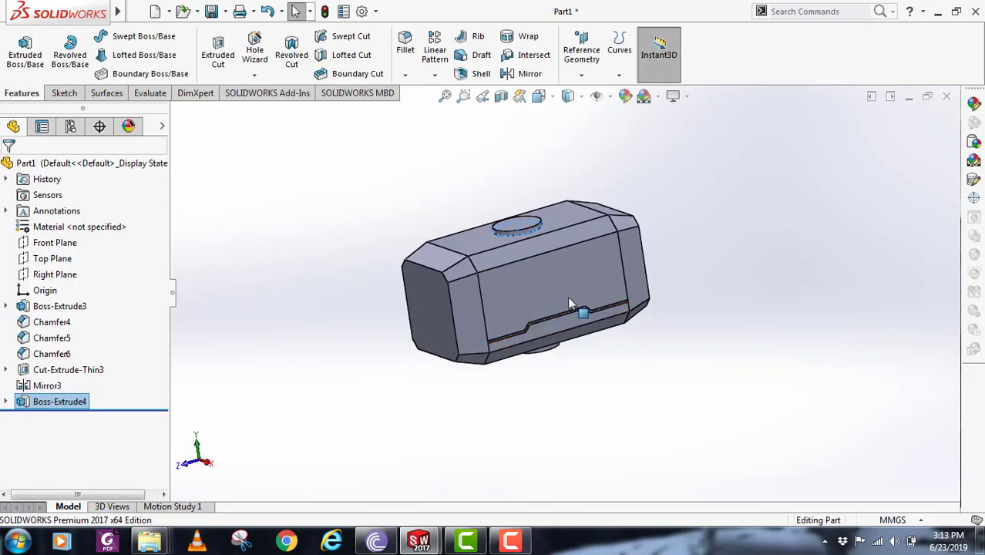
{"action": "scroll", "coordinate": [568, 296], "scroll_direction": "down", "scroll_amount": 2}
{"action": "left_click", "coordinate": [541, 293]}
{"action": "left_click", "coordinate": [605, 255]}
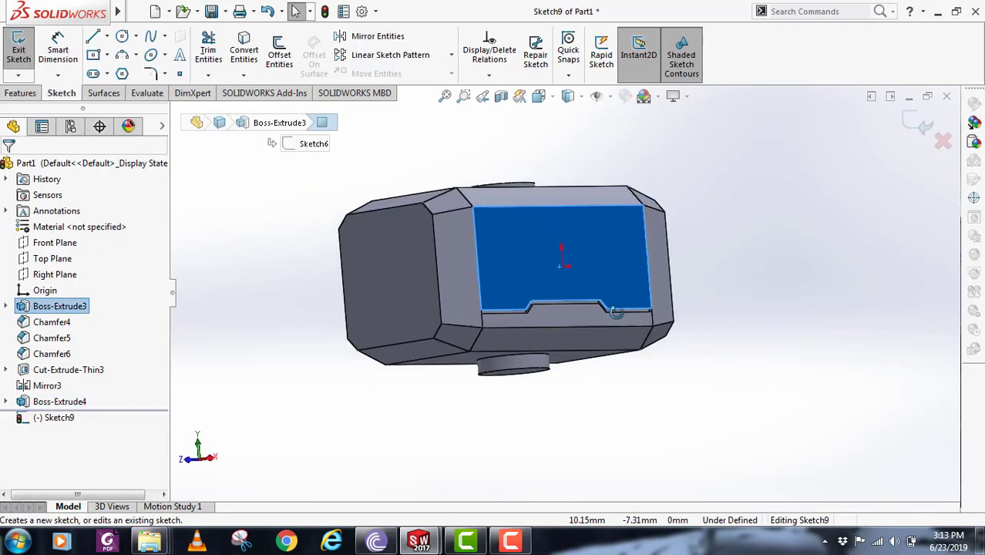
{"action": "scroll", "coordinate": [554, 359], "scroll_direction": "down", "scroll_amount": 2}
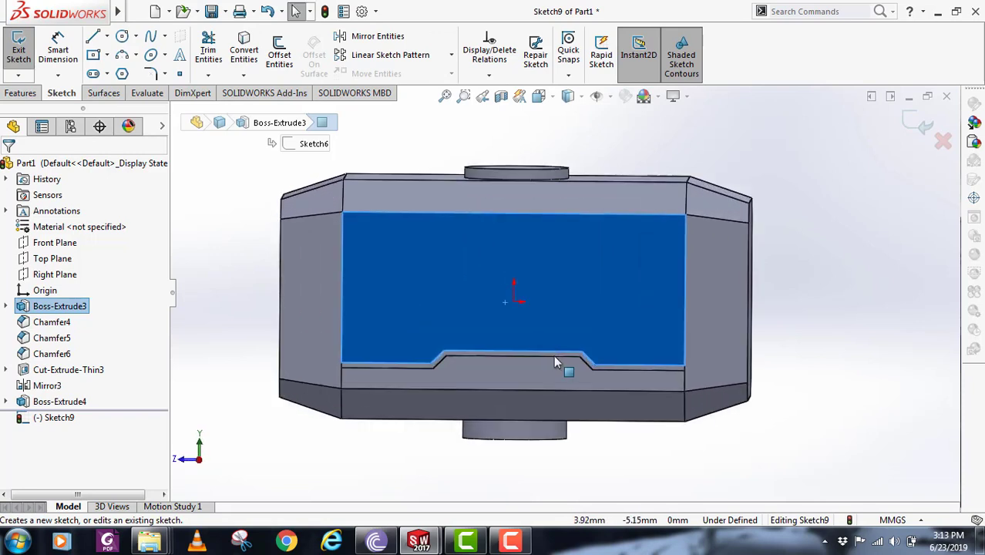
{"action": "mouse_move", "coordinate": [554, 358]}
{"action": "middle_mouse_down"}
{"action": "mouse_move", "coordinate": [551, 344]}
{"action": "mouse_move", "coordinate": [558, 363]}
{"action": "mouse_move", "coordinate": [540, 361]}
{"action": "middle_mouse_up"}
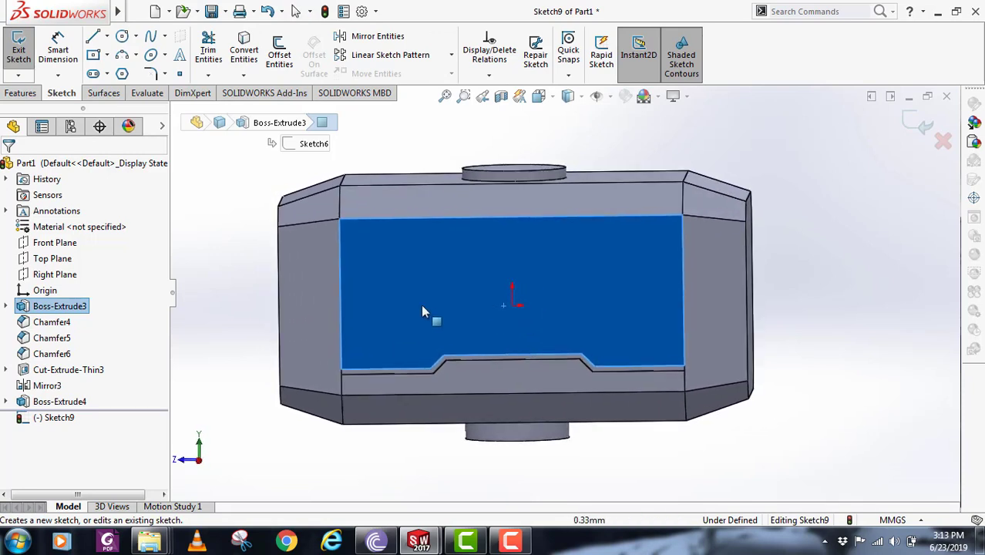
{"action": "left_click", "coordinate": [122, 55]}
{"action": "left_click", "coordinate": [468, 320]}
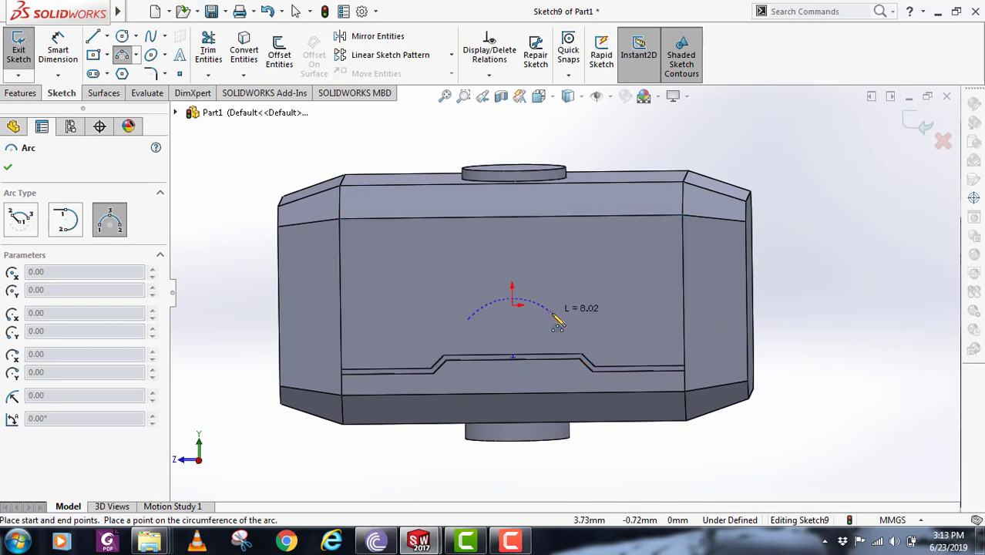
{"action": "left_click", "coordinate": [553, 319]}
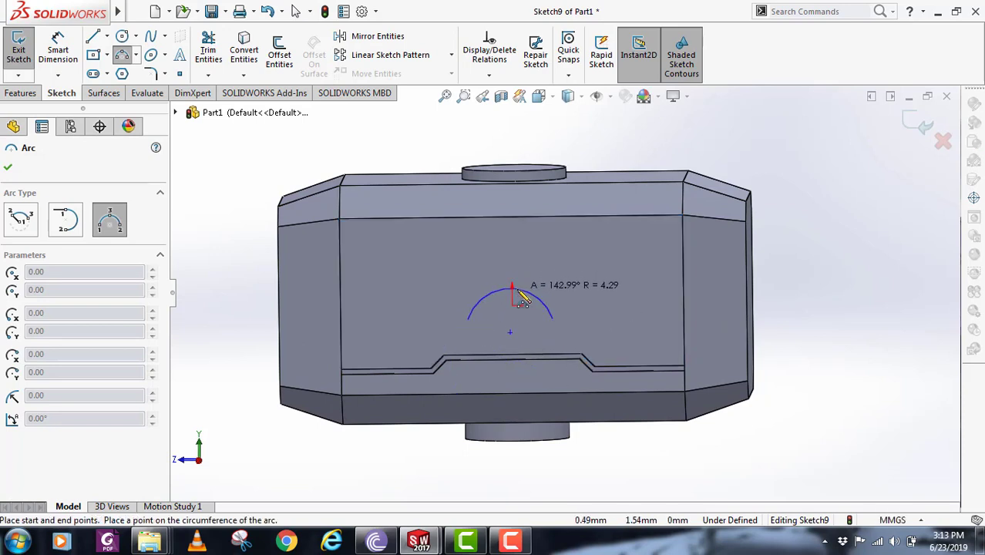
{"action": "left_click", "coordinate": [519, 294]}
{"action": "scroll", "coordinate": [521, 309], "scroll_direction": "down", "scroll_amount": 2}
{"action": "key", "text": "Escape"}
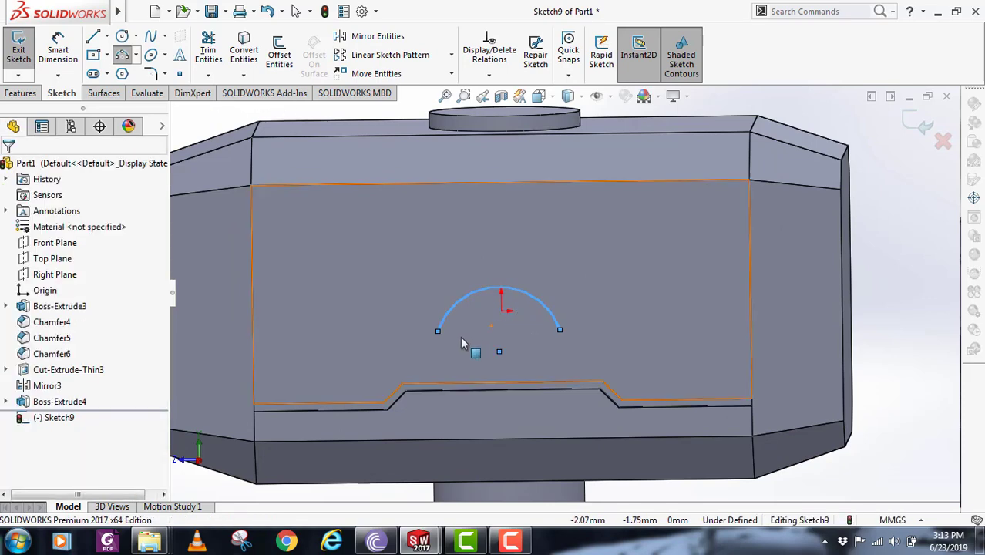
{"action": "left_click", "coordinate": [123, 56]}
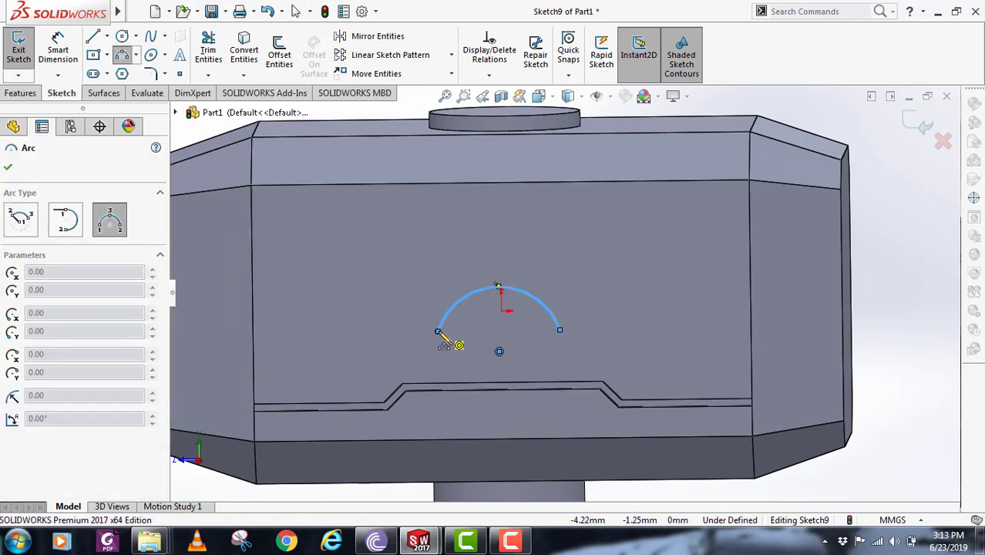
{"action": "left_click", "coordinate": [438, 332]}
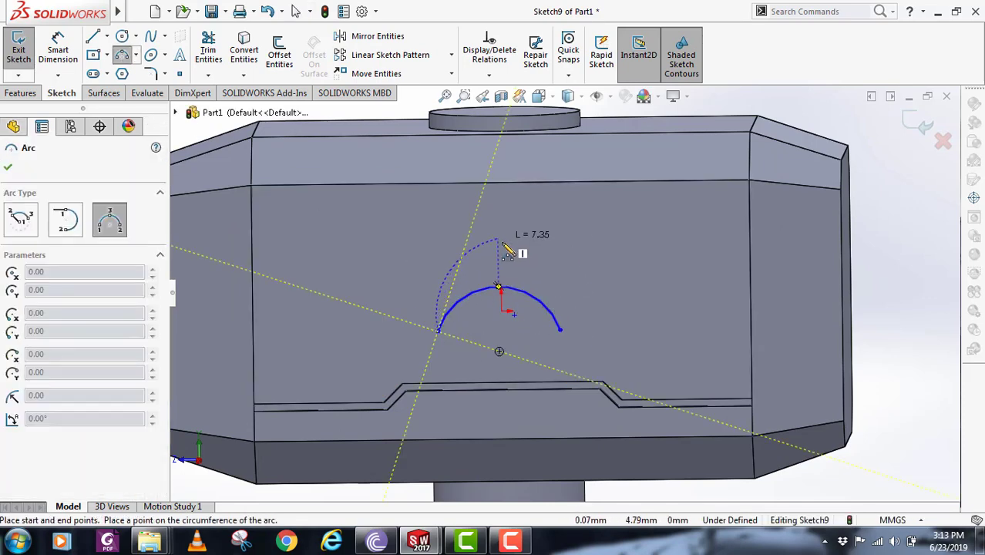
{"action": "left_click", "coordinate": [498, 239]}
{"action": "key", "text": "Escape"}
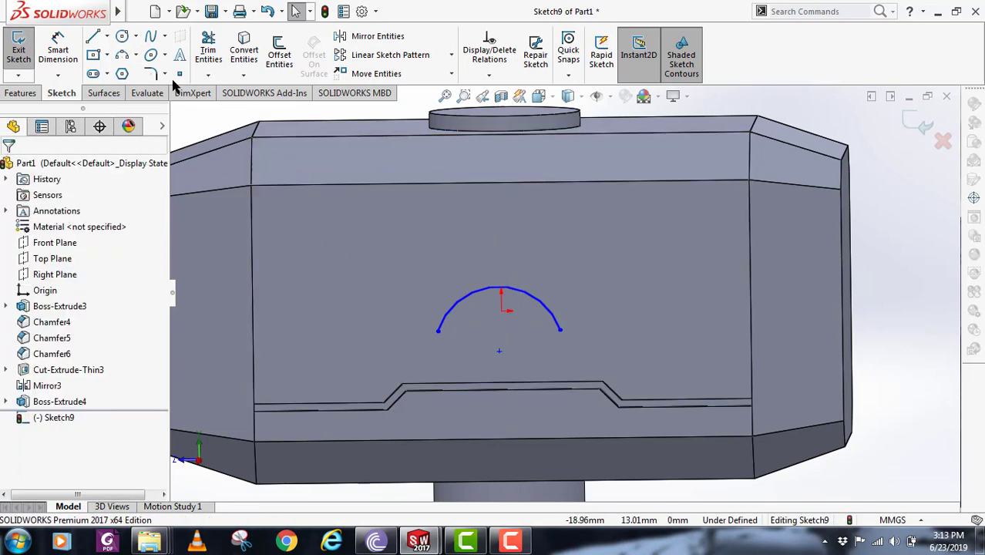
Step: Draw two more three-point arcs, about 3.8 and 3.6 mm in radius, from the first arc's ends to a shared tip above the origin
{"action": "left_click", "coordinate": [122, 55]}
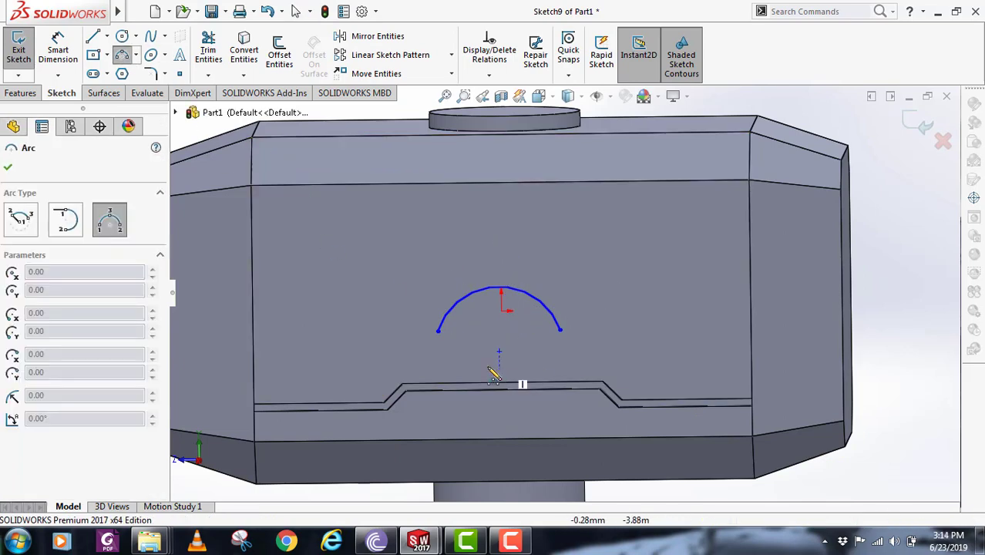
{"action": "left_click", "coordinate": [438, 332]}
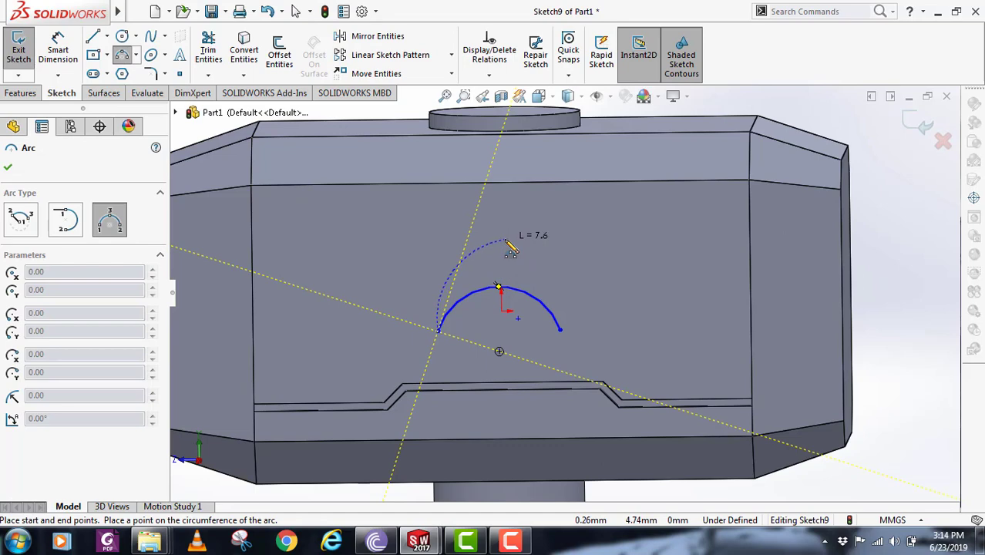
{"action": "left_click", "coordinate": [501, 241]}
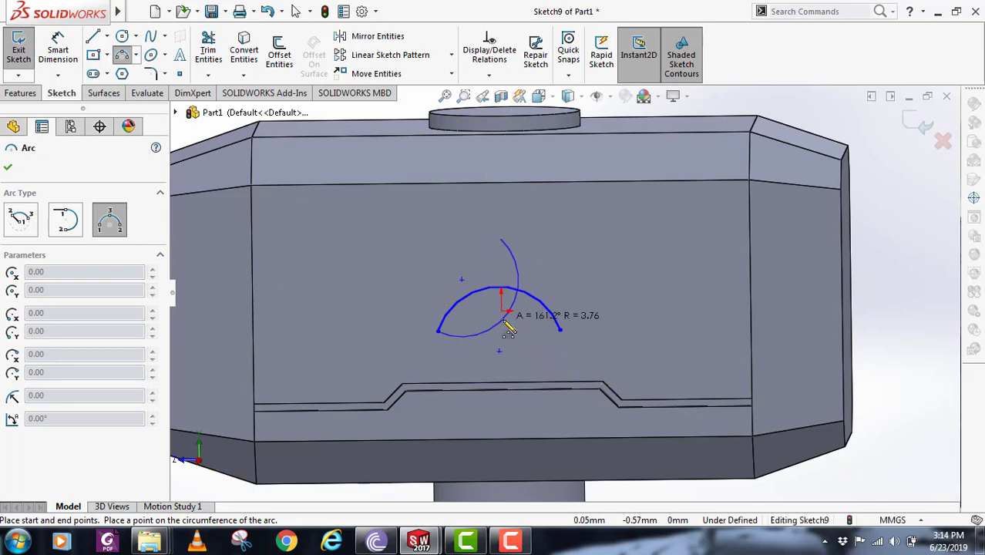
{"action": "left_click", "coordinate": [512, 327]}
{"action": "left_click", "coordinate": [561, 331]}
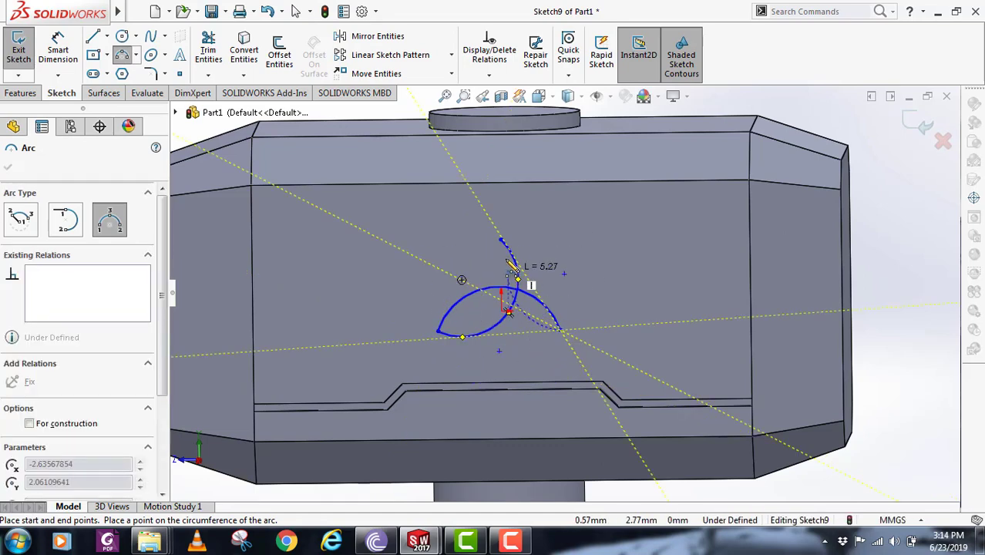
{"action": "left_click", "coordinate": [501, 240]}
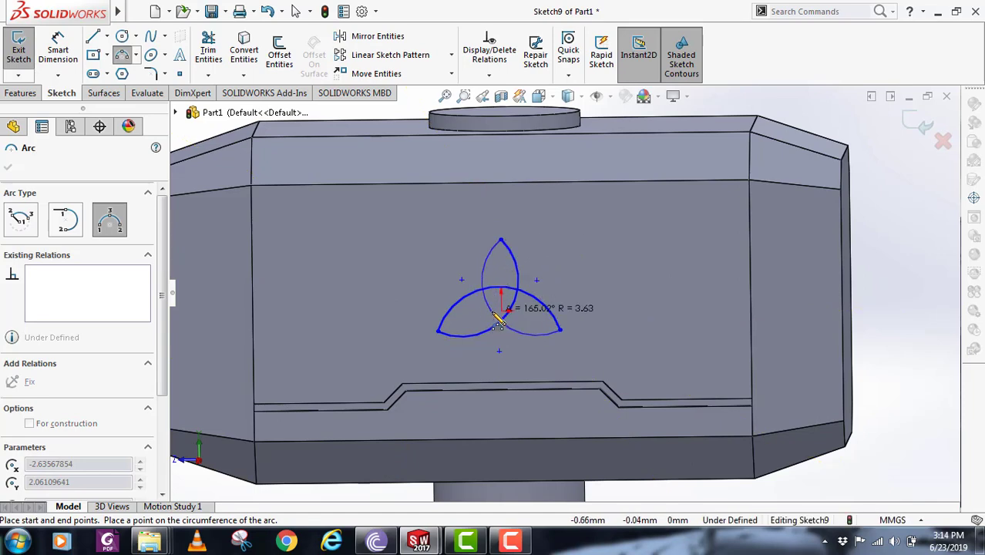
{"action": "left_click", "coordinate": [499, 323]}
{"action": "key", "text": "Escape"}
Step: Draw a horizontal line about 8.4 mm long between the two lower tips of the three-lobed arc figure
{"action": "scroll", "coordinate": [551, 347], "scroll_direction": "up", "scroll_amount": 3}
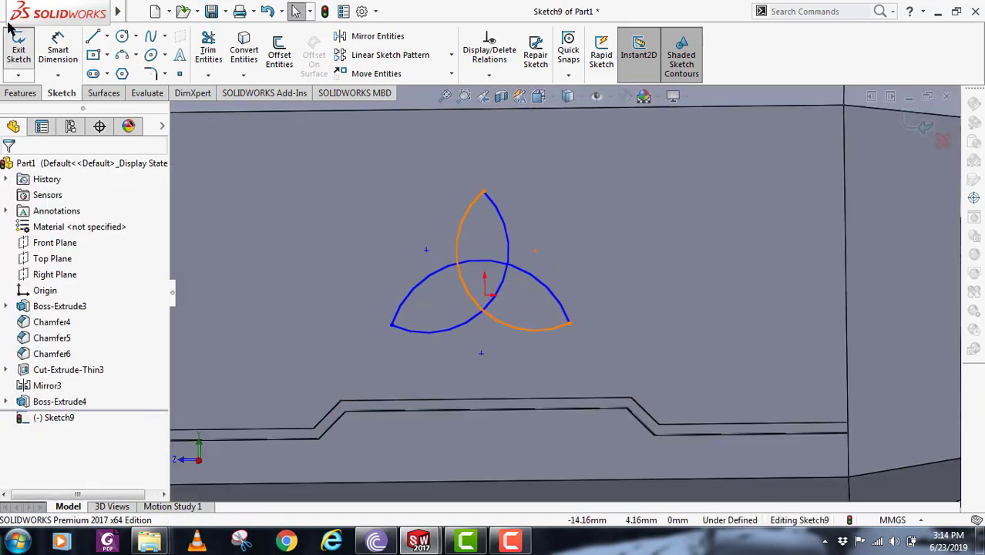
{"action": "left_click", "coordinate": [93, 38]}
{"action": "left_click", "coordinate": [393, 325]}
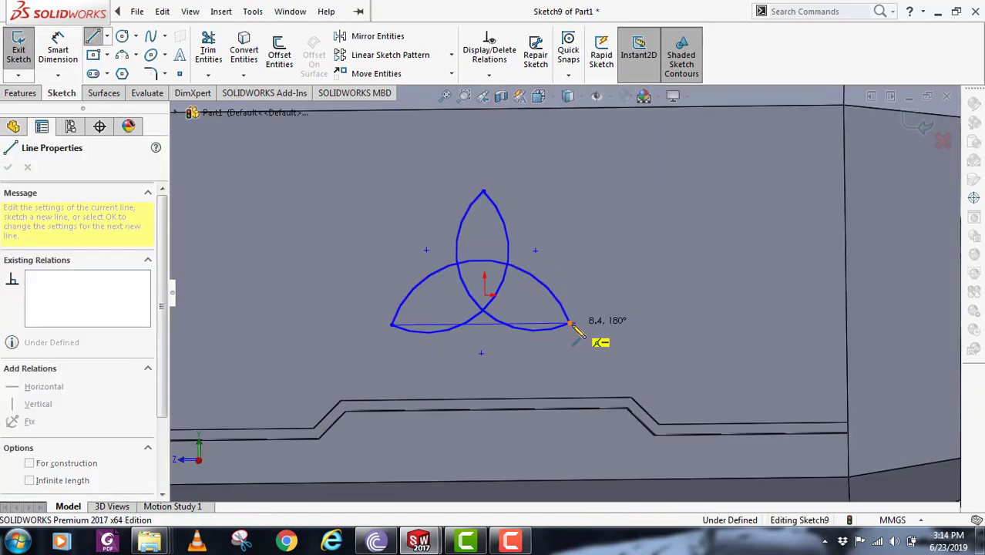
{"action": "left_click", "coordinate": [570, 324]}
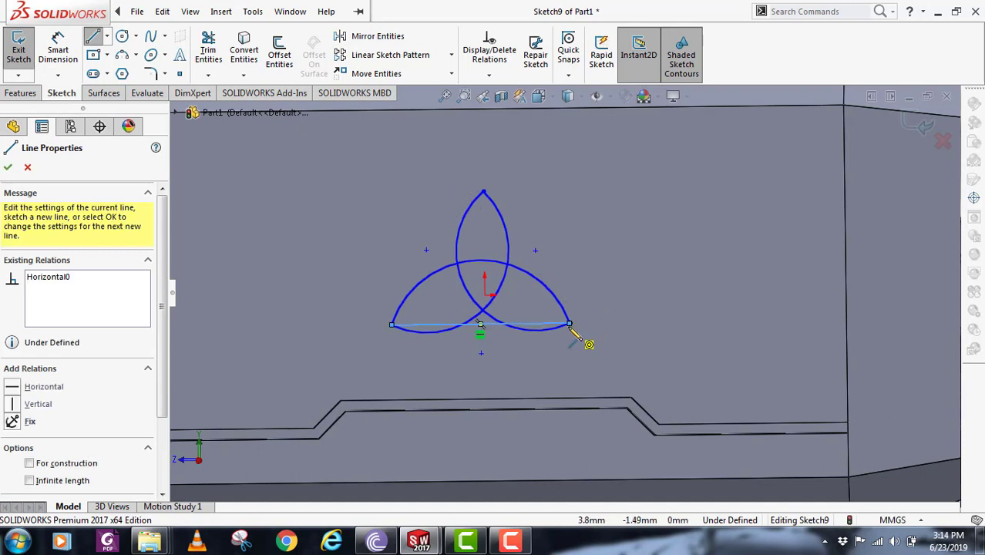
Step: Draw two lines from the lower tips to the upper tip, closing a triangle through the three-lobed figure's tips
{"action": "left_click", "coordinate": [483, 192]}
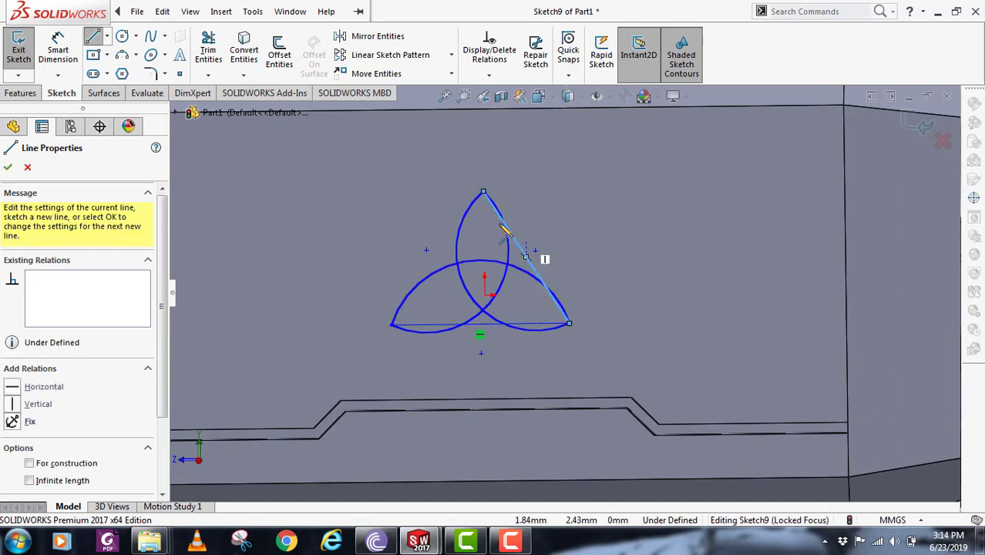
{"action": "left_click", "coordinate": [393, 324]}
{"action": "key", "text": "Escape"}
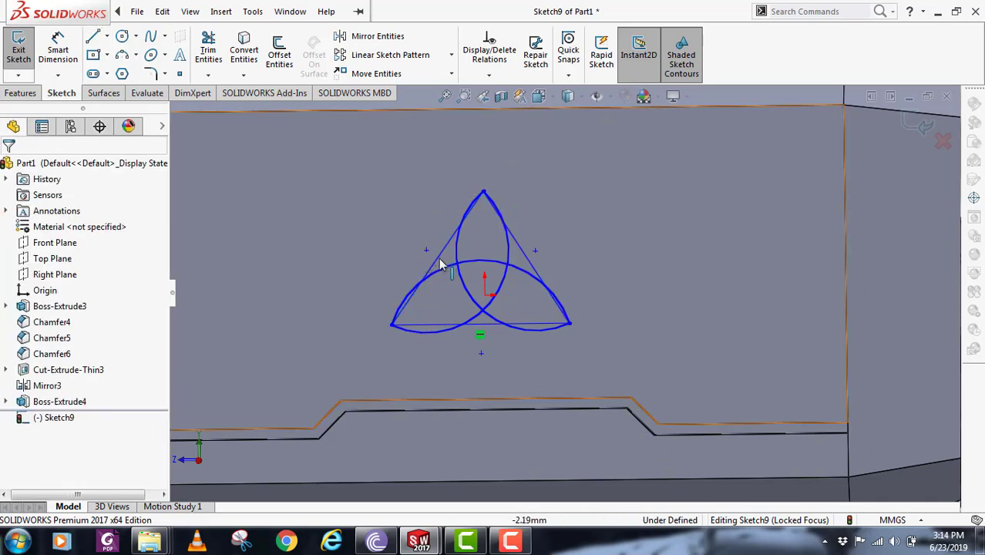
Step: Convert the triangle's three lines to construction geometry
{"action": "left_click", "coordinate": [441, 265]}
{"action": "left_click", "coordinate": [532, 266], "text": "ctrl"}
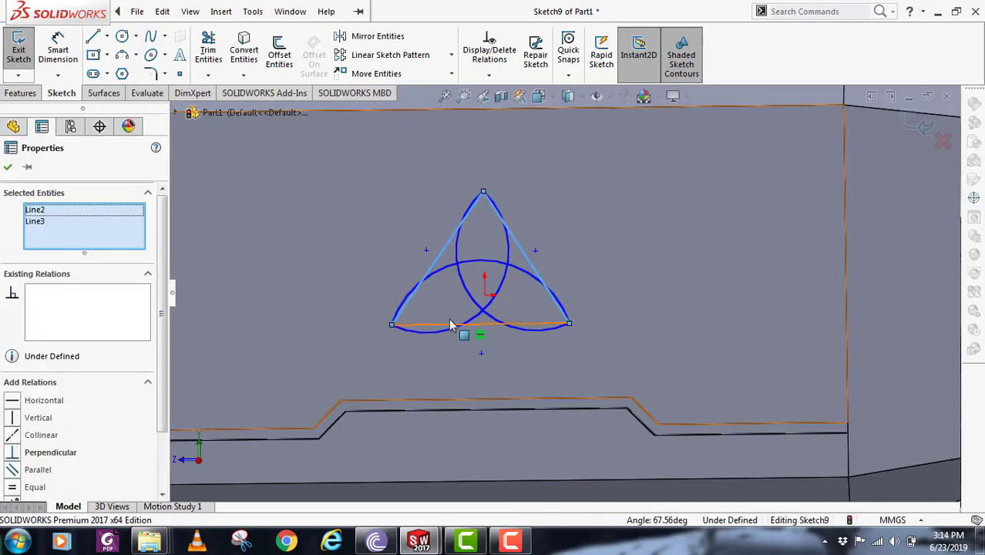
{"action": "left_click", "coordinate": [406, 349], "text": "ctrl"}
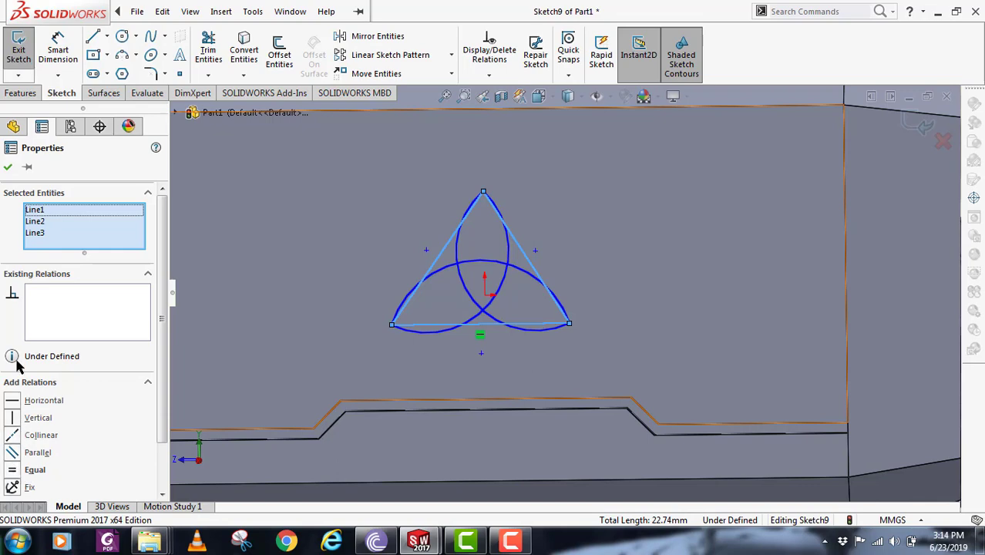
{"action": "scroll", "coordinate": [159, 409], "scroll_direction": "down", "scroll_amount": 2}
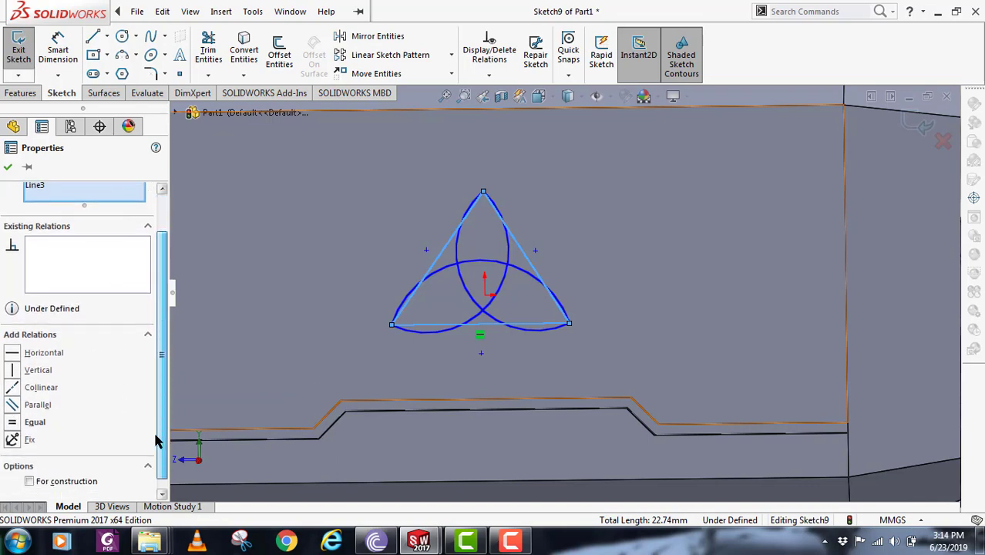
{"action": "left_click", "coordinate": [29, 471]}
{"action": "key", "text": "f"}
{"action": "key", "text": "Escape"}
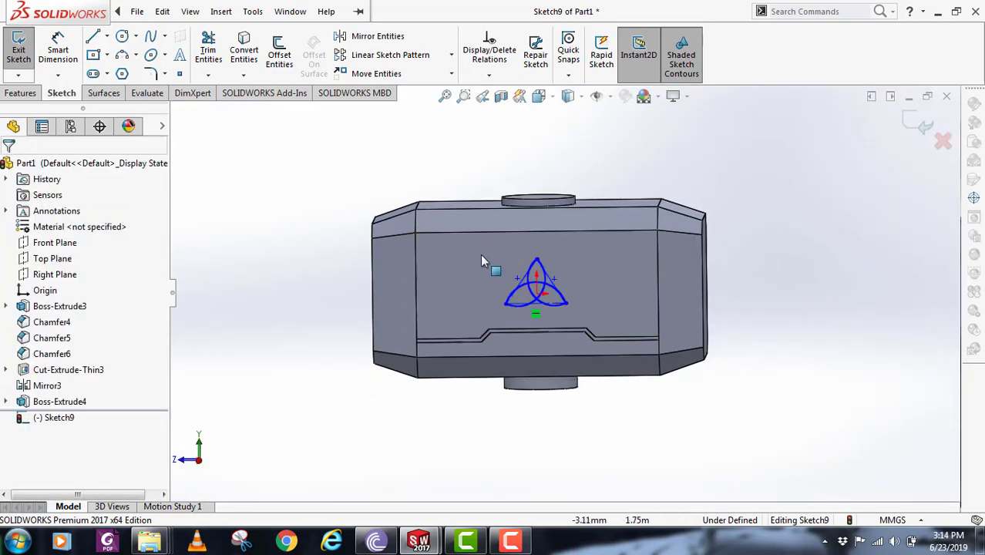
{"action": "scroll", "coordinate": [497, 264], "scroll_direction": "down", "scroll_amount": 4}
{"action": "key", "text": "f"}
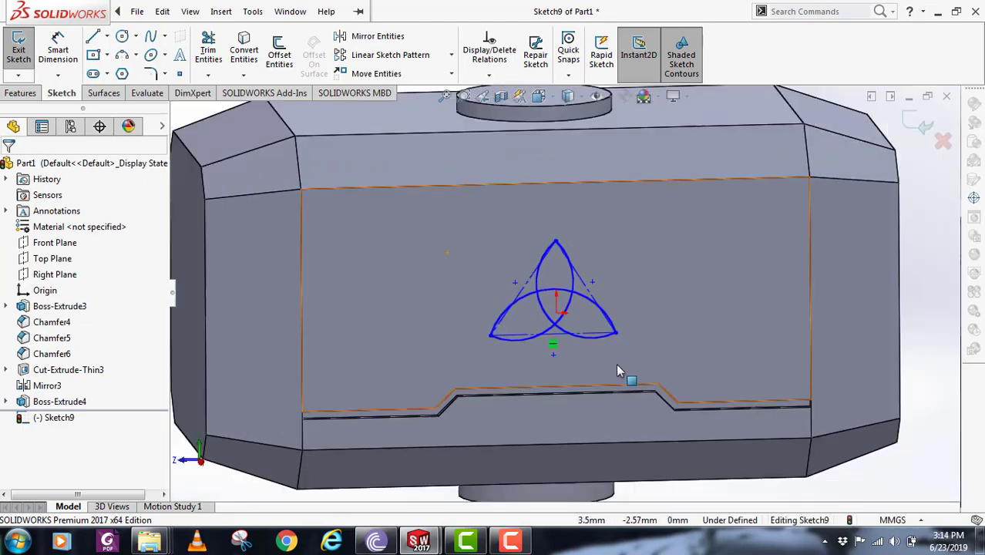
Step: Make the triangle's two slanted construction lines equal in length
{"action": "scroll", "coordinate": [511, 303], "scroll_direction": "down", "scroll_amount": 5}
{"action": "left_click", "coordinate": [488, 284]}
{"action": "left_click", "coordinate": [578, 287], "text": "ctrl"}
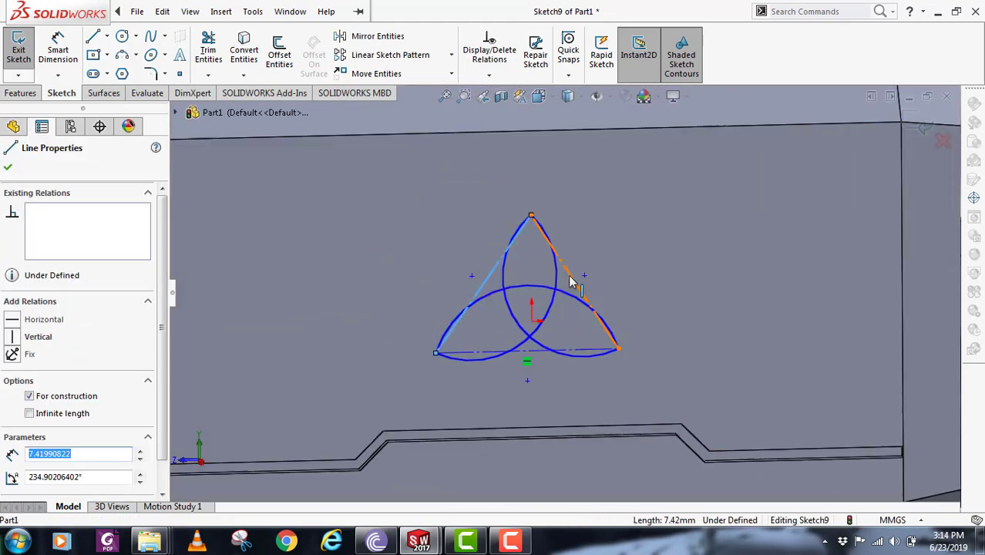
{"action": "left_click", "coordinate": [31, 486]}
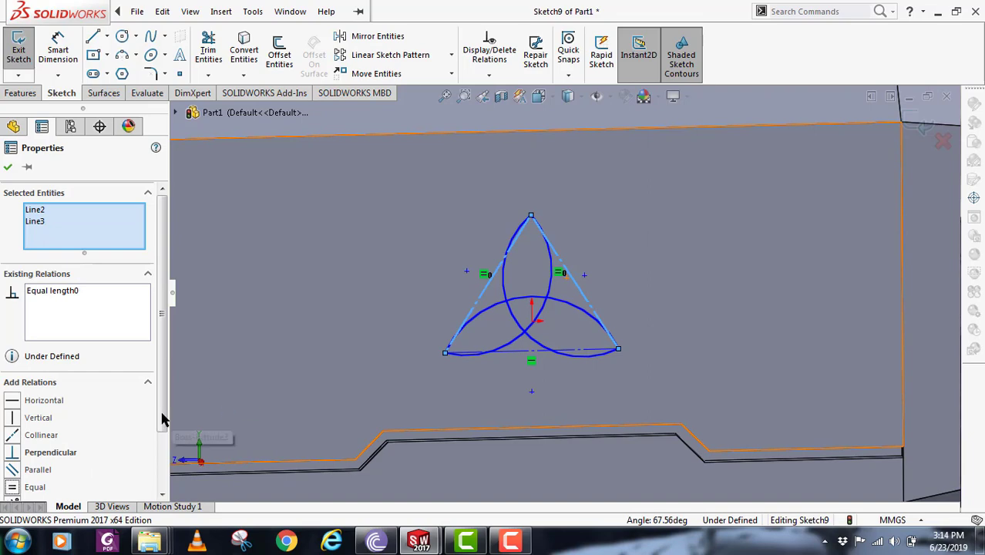
{"action": "scroll", "coordinate": [162, 421], "scroll_direction": "down", "scroll_amount": 1}
{"action": "scroll", "coordinate": [564, 293], "scroll_direction": "up", "scroll_amount": 2}
{"action": "left_click", "coordinate": [912, 324]}
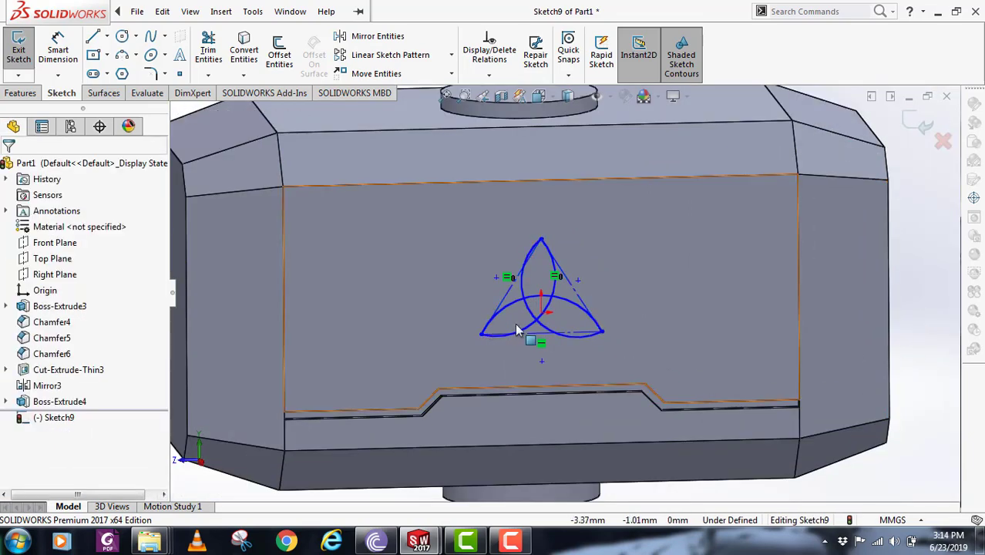
Step: Make the triangle's base line equal in length to its slanted side, so that the triangle is equilateral
{"action": "left_click", "coordinate": [582, 301]}
{"action": "left_click", "coordinate": [498, 334], "text": "ctrl"}
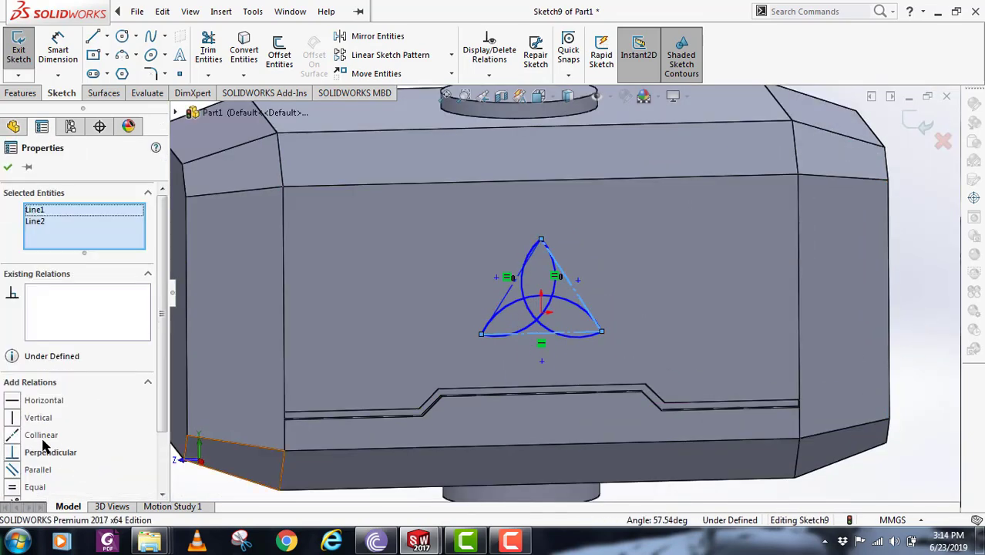
{"action": "left_click", "coordinate": [19, 489]}
{"action": "key", "text": "f"}
{"action": "key", "text": "Escape"}
{"action": "scroll", "coordinate": [553, 299], "scroll_direction": "down", "scroll_amount": 5}
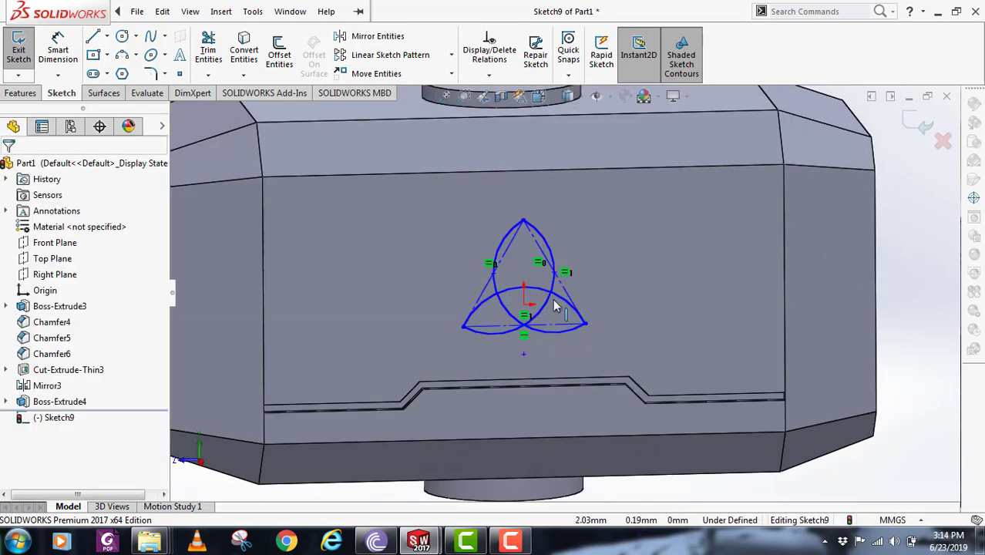
Step: Dimension the arc arching over the origin with a radius of 5 mm
{"action": "left_click", "coordinate": [59, 54]}
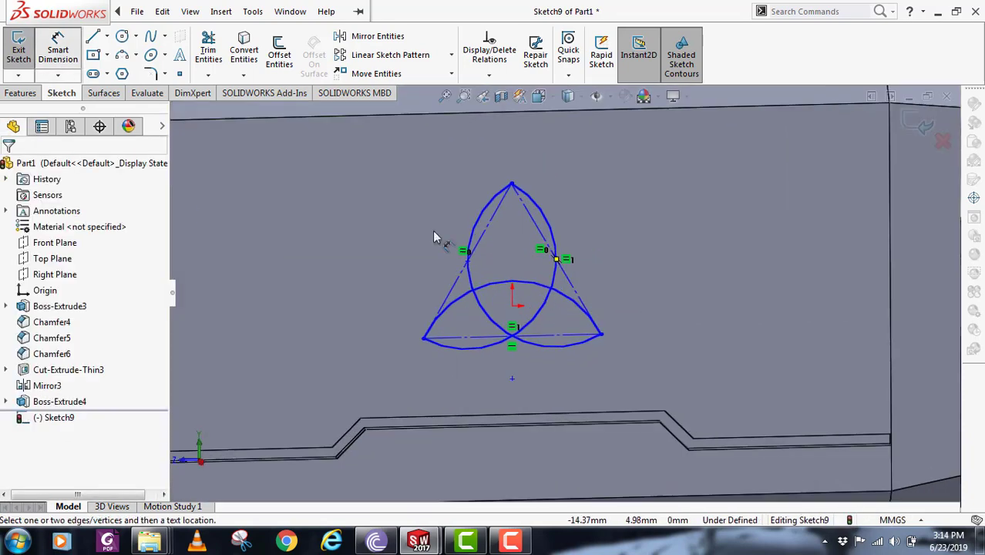
{"action": "left_click", "coordinate": [574, 310]}
{"action": "left_click", "coordinate": [639, 263]}
{"action": "key", "text": "Return"}
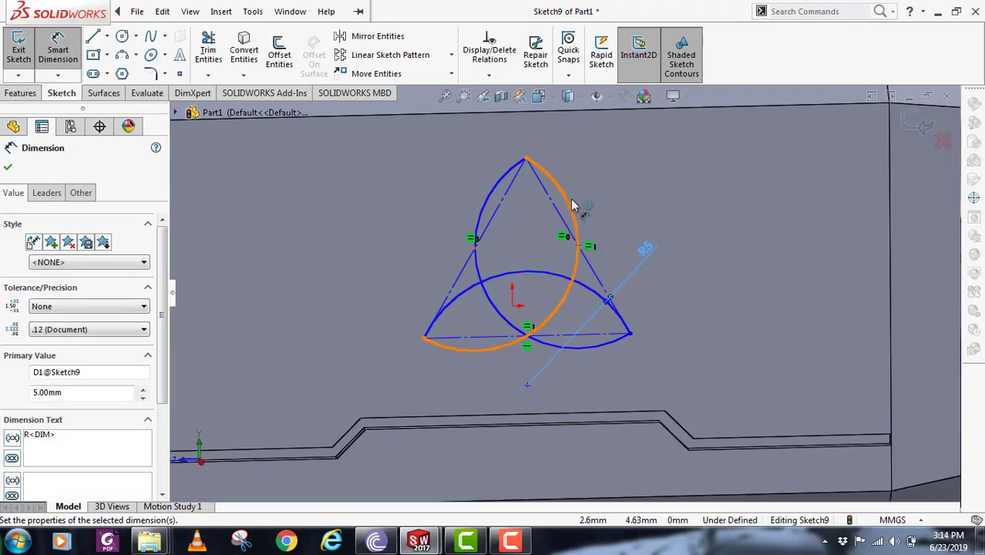
Step: Dimension the arc between the upper tip and the lower-left tip with a radius of 5 mm
{"action": "left_click", "coordinate": [573, 205]}
{"action": "left_click", "coordinate": [646, 179]}
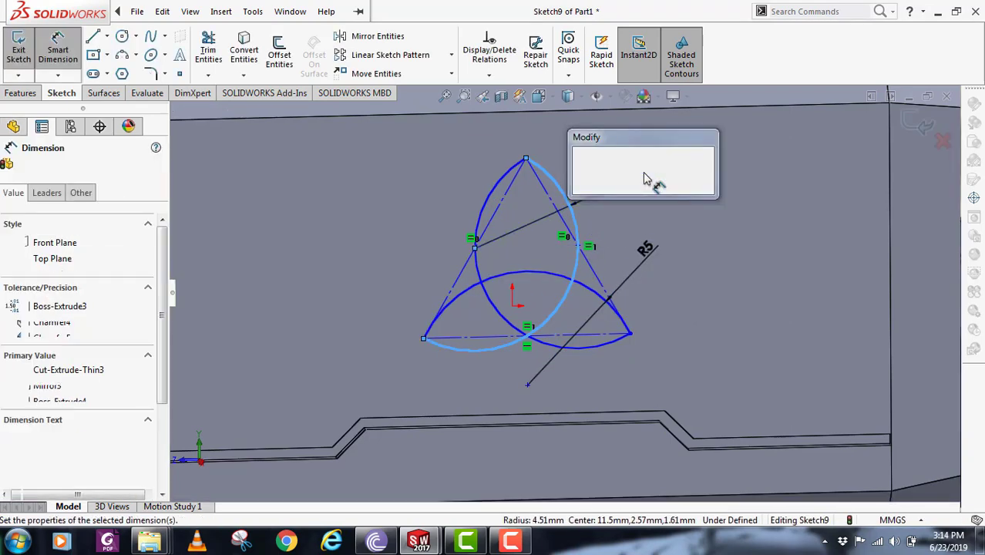
{"action": "type", "text": "5"}
{"action": "key", "text": "Return"}
{"action": "scroll", "coordinate": [660, 312], "scroll_direction": "up", "scroll_amount": 3}
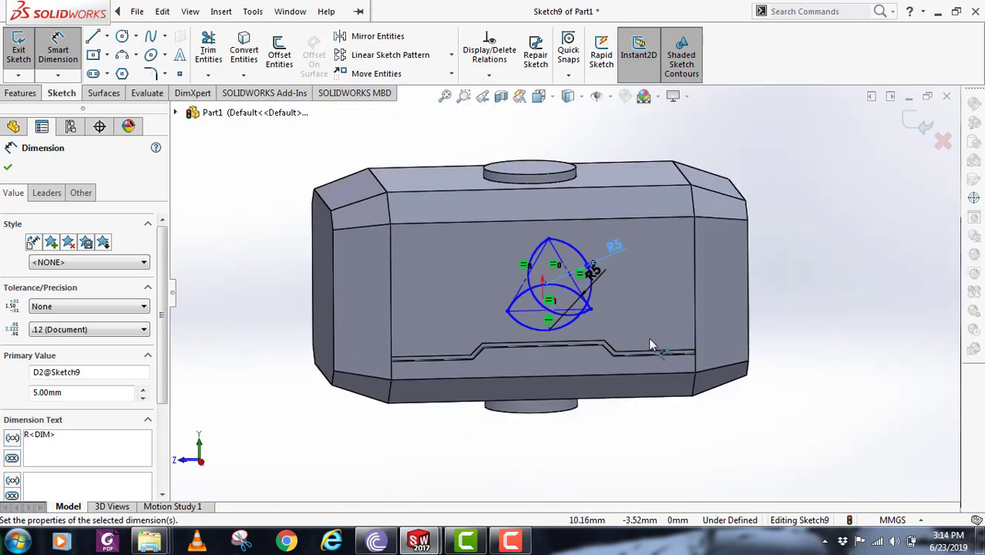
{"action": "scroll", "coordinate": [593, 308], "scroll_direction": "down", "scroll_amount": 1}
{"action": "scroll", "coordinate": [586, 308], "scroll_direction": "down", "scroll_amount": 3}
{"action": "key", "text": "Escape"}
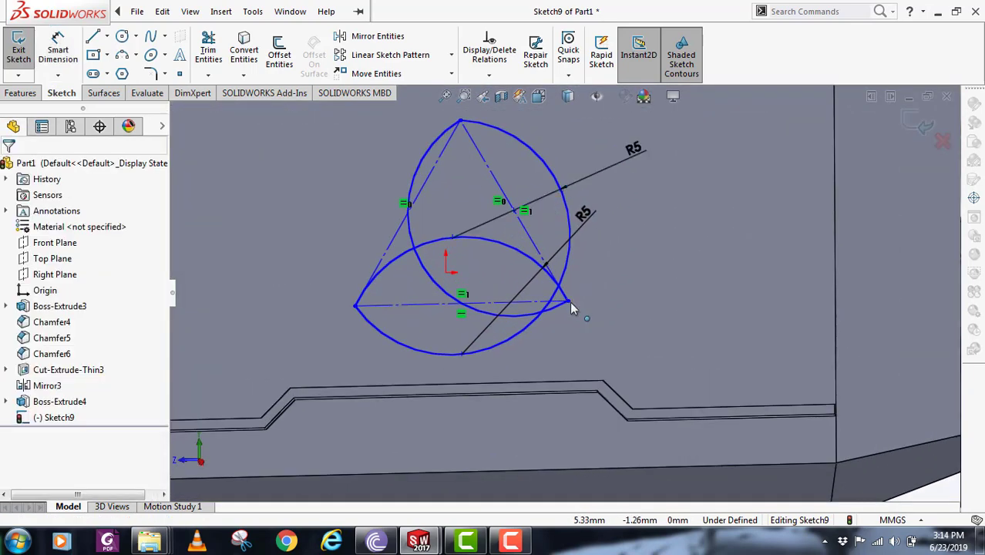
Step: Dimension the triangle's horizontal base line with a length of 10 mm
{"action": "scroll", "coordinate": [567, 327], "scroll_direction": "up", "scroll_amount": 3}
{"action": "scroll", "coordinate": [567, 328], "scroll_direction": "down", "scroll_amount": 2}
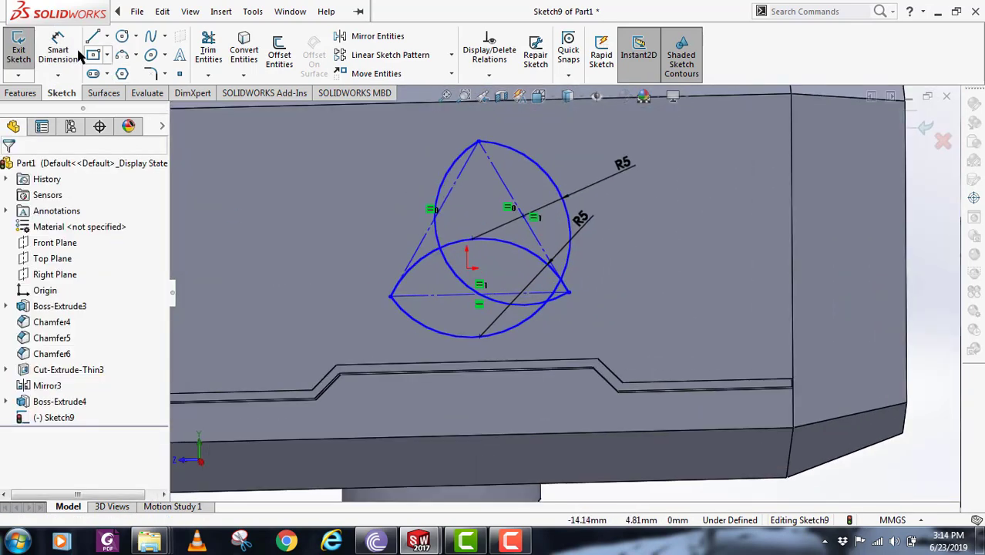
{"action": "left_click", "coordinate": [454, 297]}
{"action": "scroll", "coordinate": [534, 431], "scroll_direction": "up", "scroll_amount": 3}
{"action": "left_click", "coordinate": [523, 483]}
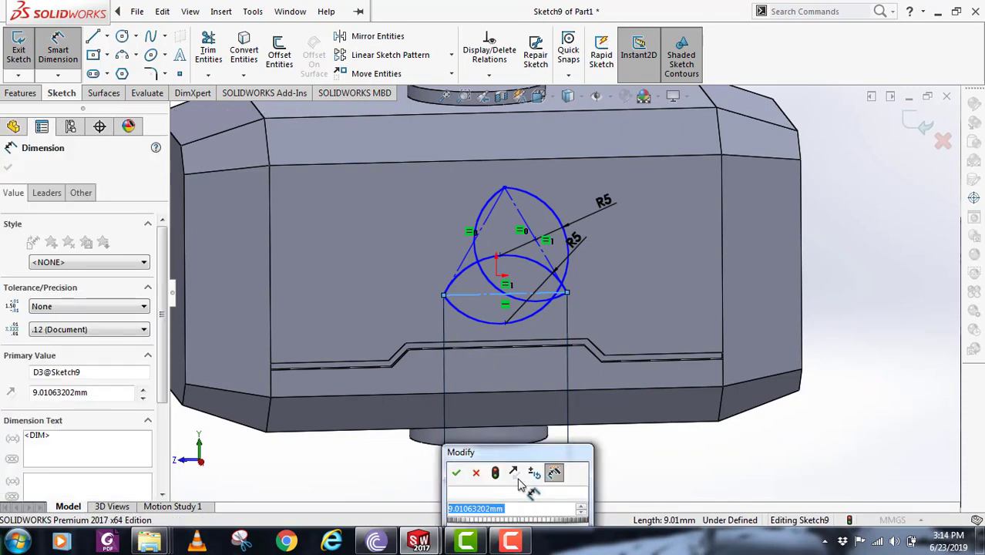
{"action": "type", "text": "10"}
{"action": "key", "text": "Return"}
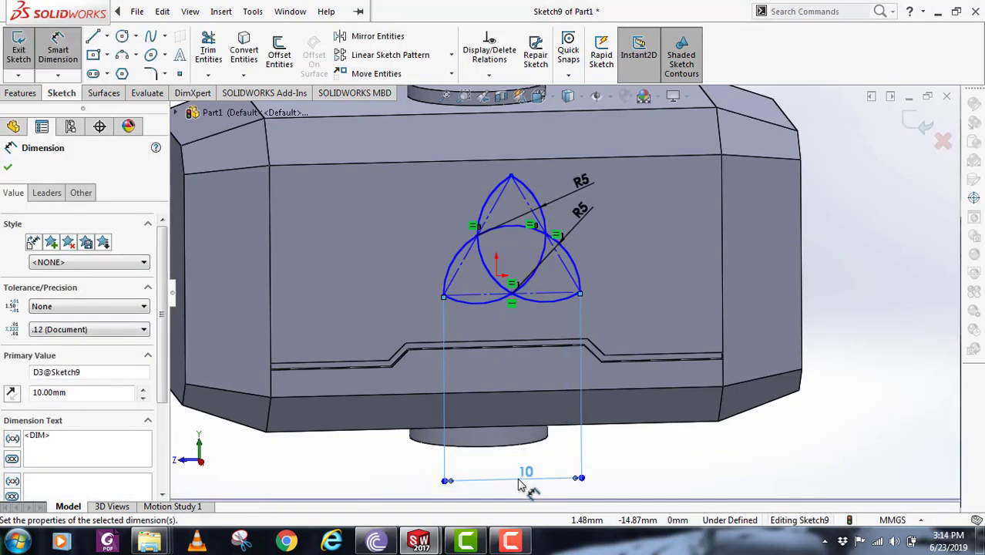
{"action": "key", "text": "Escape"}
{"action": "scroll", "coordinate": [624, 439], "scroll_direction": "down", "scroll_amount": 5}
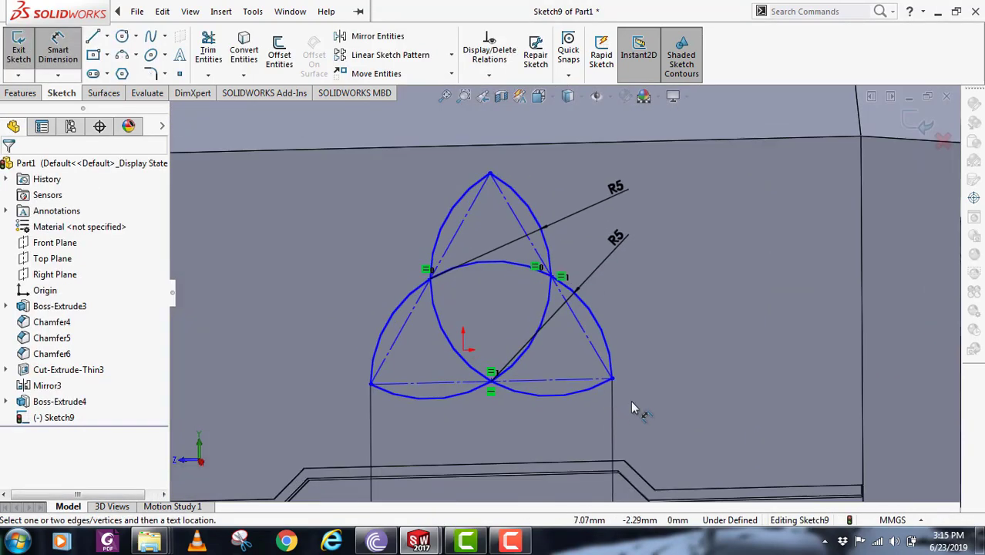
{"action": "scroll", "coordinate": [613, 407], "scroll_direction": "down", "scroll_amount": 2}
{"action": "key", "text": "Escape"}
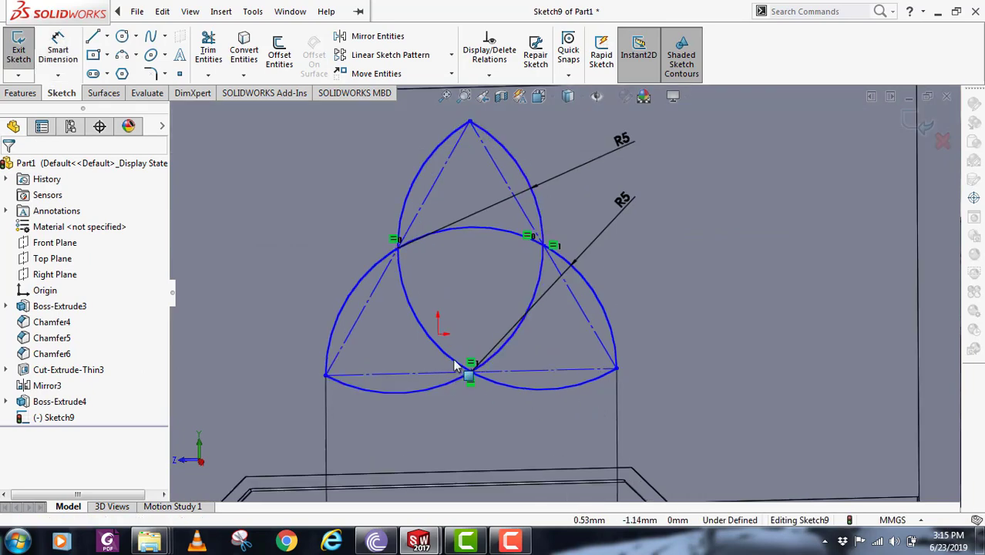
Step: Draw a line about 7.4 mm long from the origin to the knot's upper tip
{"action": "left_click", "coordinate": [92, 36]}
{"action": "left_click", "coordinate": [471, 372]}
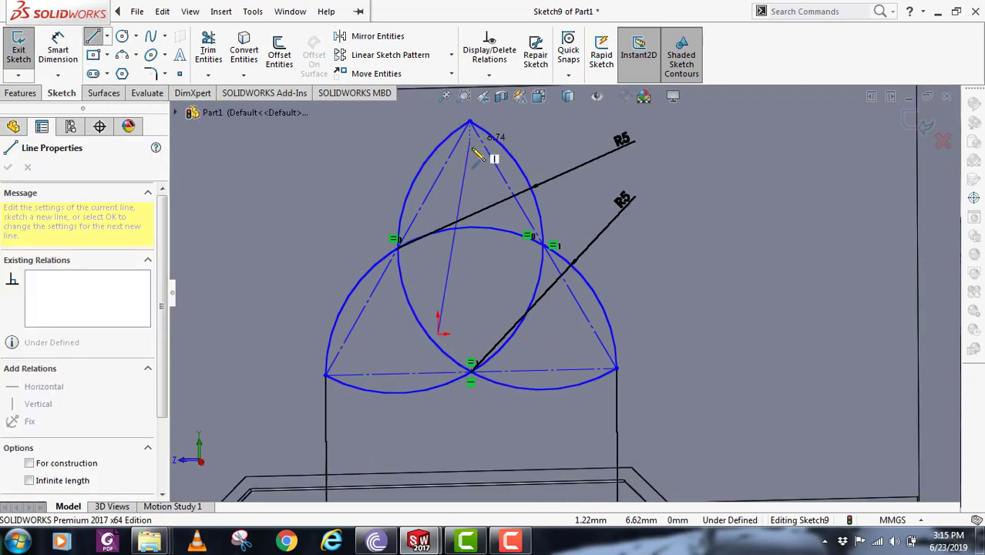
{"action": "left_click", "coordinate": [470, 121]}
{"action": "key", "text": "Escape"}
Step: Make the line from the origin to the upper tip vertical and convert it to construction geometry
{"action": "left_click", "coordinate": [461, 176]}
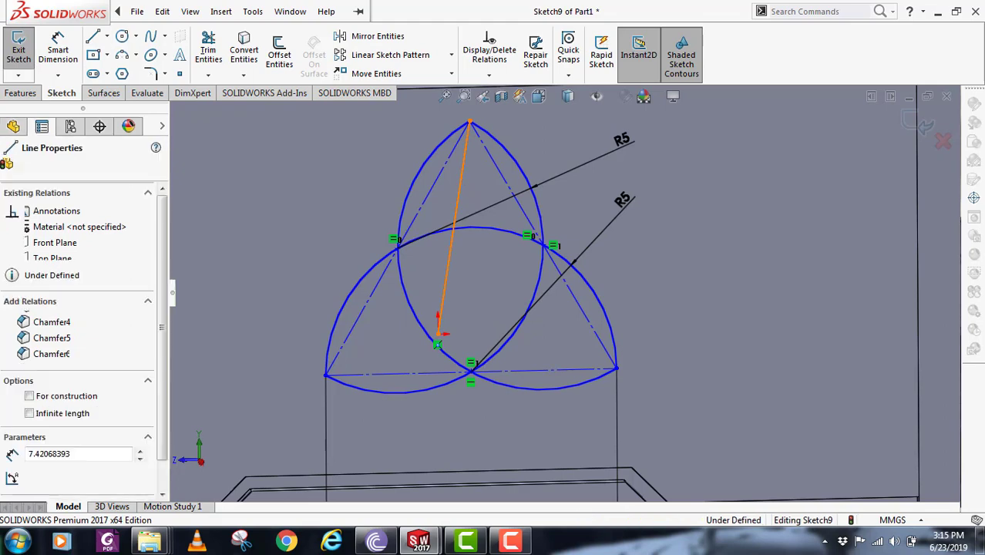
{"action": "double_click", "coordinate": [438, 337]}
{"action": "left_click", "coordinate": [17, 339]}
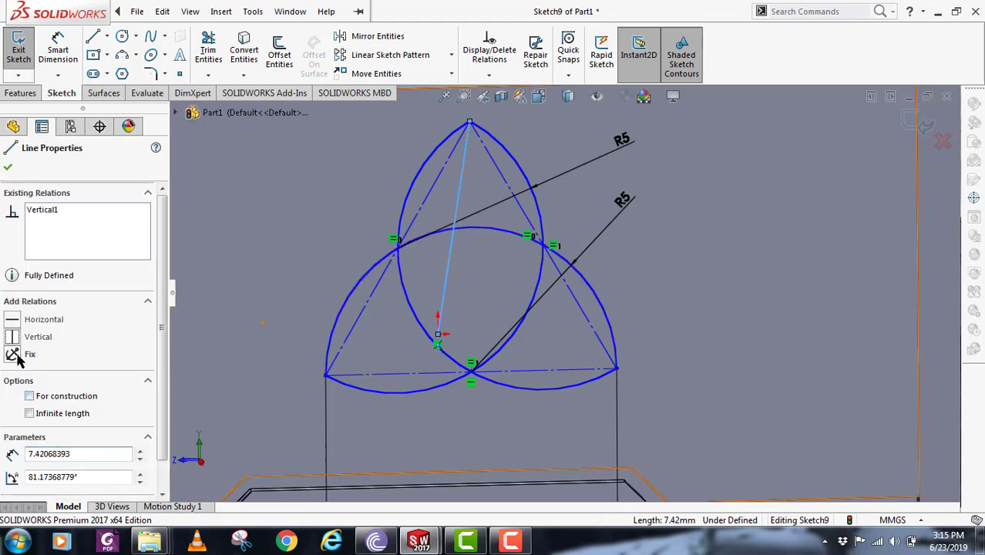
{"action": "left_click", "coordinate": [30, 397]}
{"action": "scroll", "coordinate": [613, 330], "scroll_direction": "up", "scroll_amount": 7}
{"action": "left_click", "coordinate": [869, 386]}
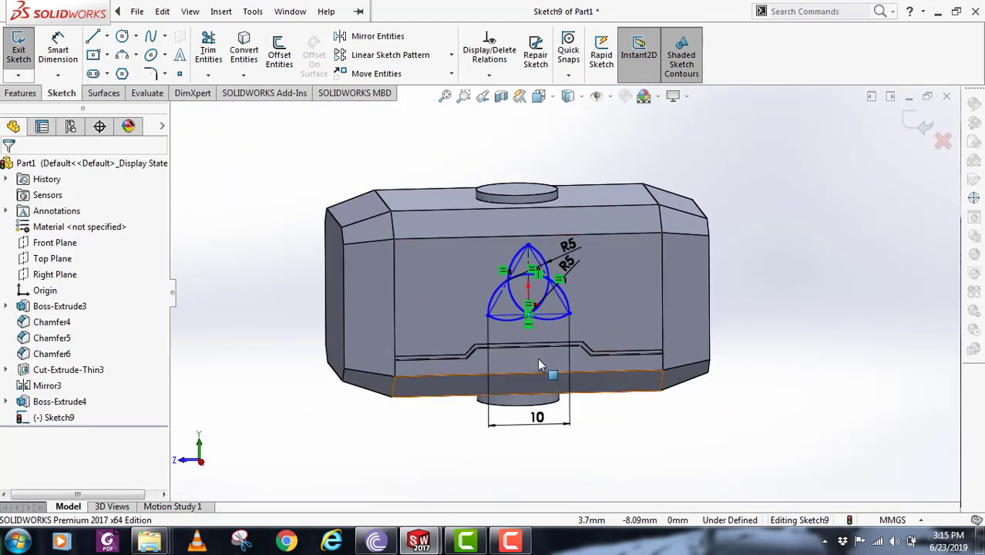
Step: Dimension the vertical construction line from the origin to the upper tip with a length of 6.5 mm
{"action": "scroll", "coordinate": [494, 308], "scroll_direction": "down", "scroll_amount": 2}
{"action": "scroll", "coordinate": [563, 295], "scroll_direction": "down", "scroll_amount": 3}
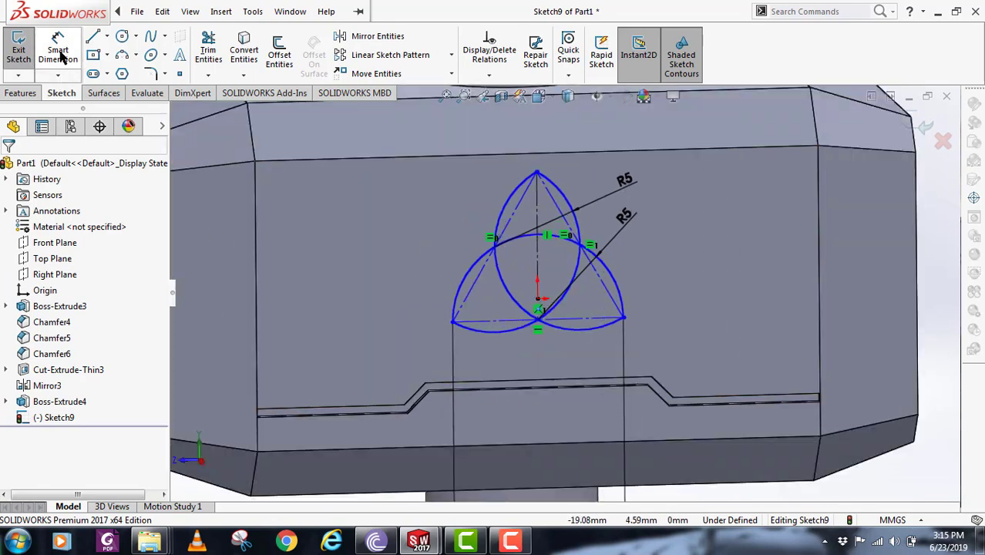
{"action": "key", "text": "d"}
{"action": "left_click", "coordinate": [538, 269]}
{"action": "left_click", "coordinate": [705, 236]}
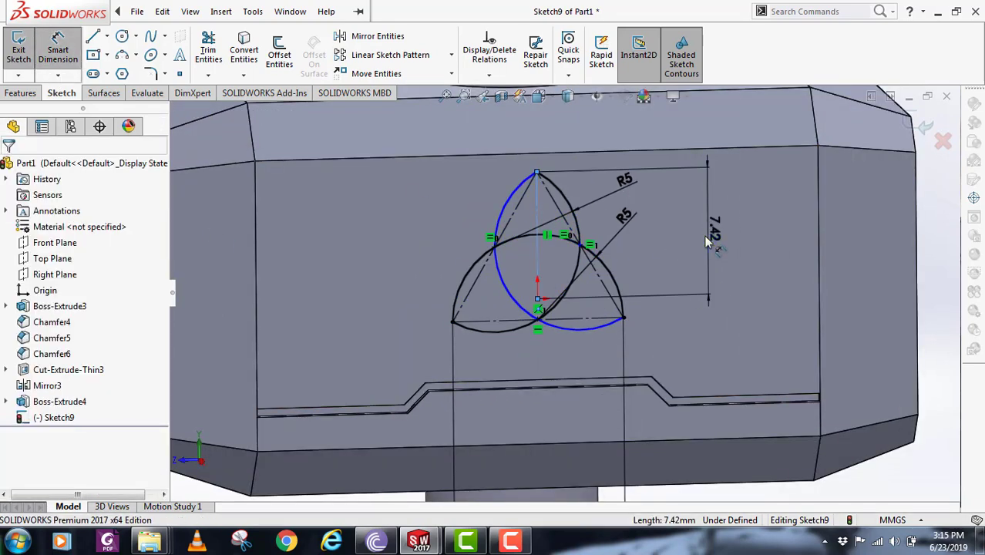
{"action": "type", "text": "6.5"}
{"action": "key", "text": "Return"}
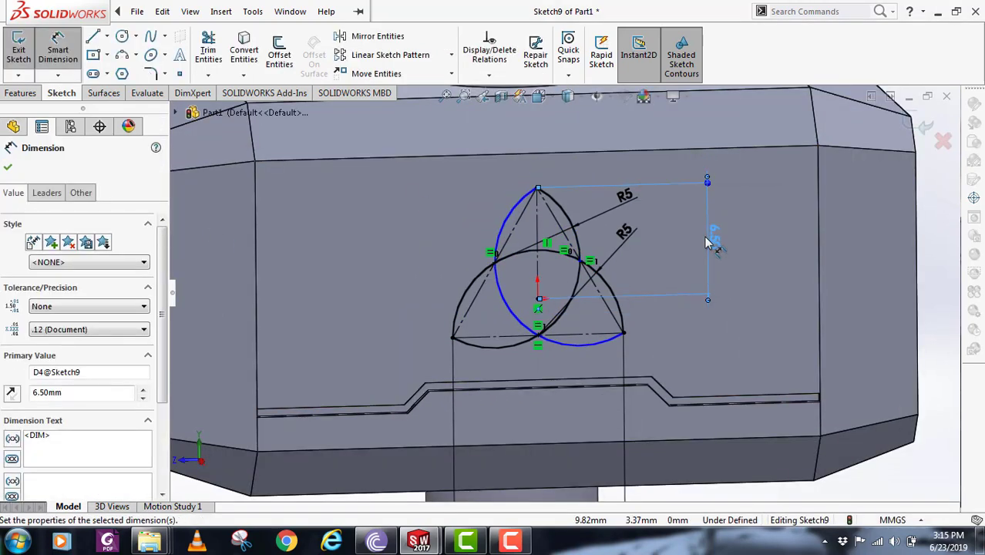
{"action": "scroll", "coordinate": [796, 346], "scroll_direction": "up", "scroll_amount": 2}
{"action": "left_click", "coordinate": [837, 311]}
Step: Dimension the remaining arc between the upper tip and the lower-right tip with a radius of 5 mm
{"action": "scroll", "coordinate": [629, 348], "scroll_direction": "down", "scroll_amount": 1}
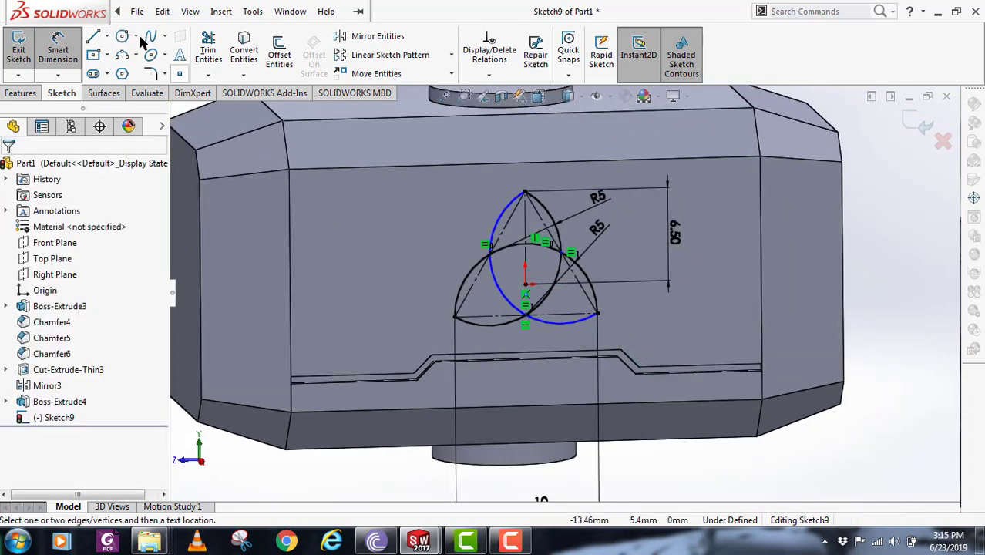
{"action": "left_click", "coordinate": [498, 290]}
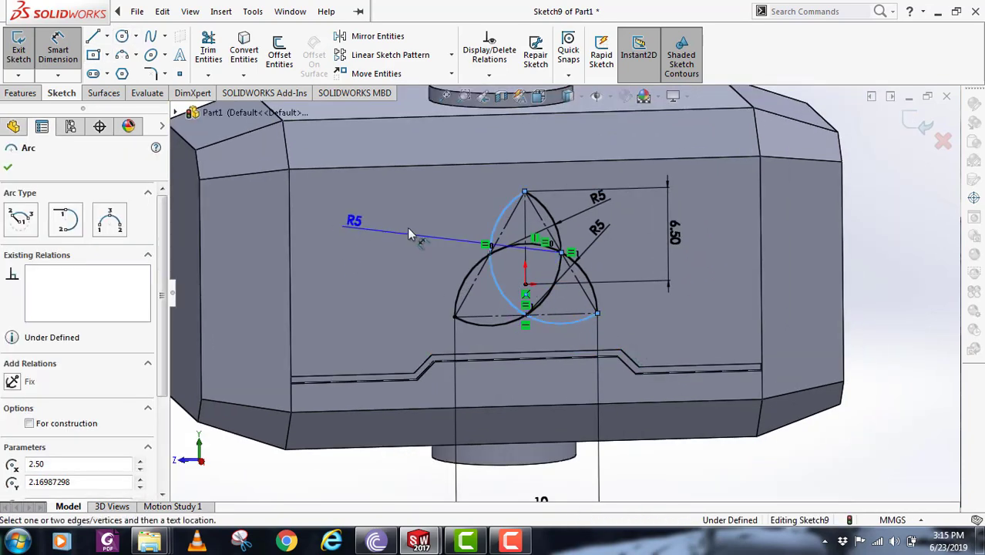
{"action": "left_click", "coordinate": [429, 214]}
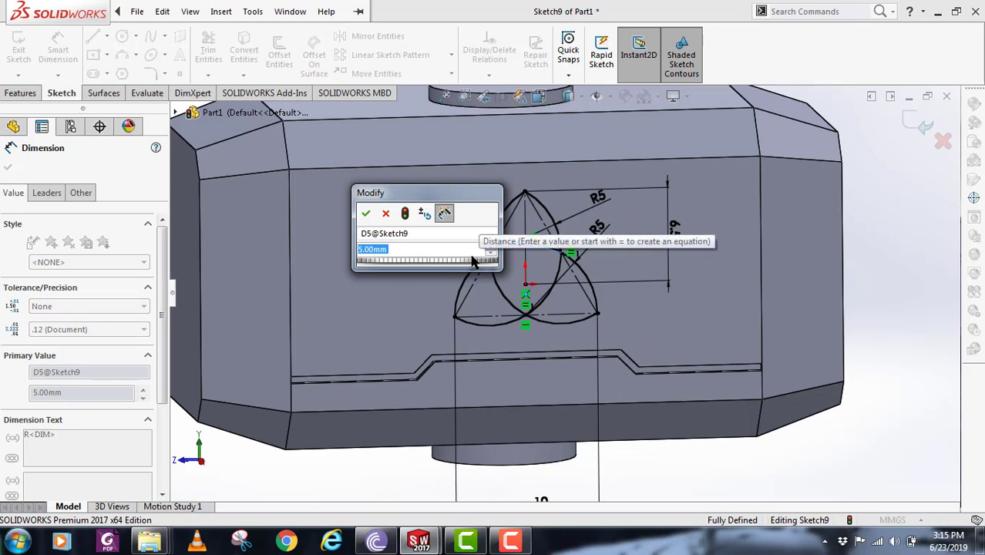
{"action": "key", "text": "Return"}
Step: Exit the three-lobed knot sketch, keeping it on the hammer head's side face
{"action": "scroll", "coordinate": [758, 354], "scroll_direction": "up", "scroll_amount": 3}
{"action": "scroll", "coordinate": [583, 304], "scroll_direction": "down", "scroll_amount": 2}
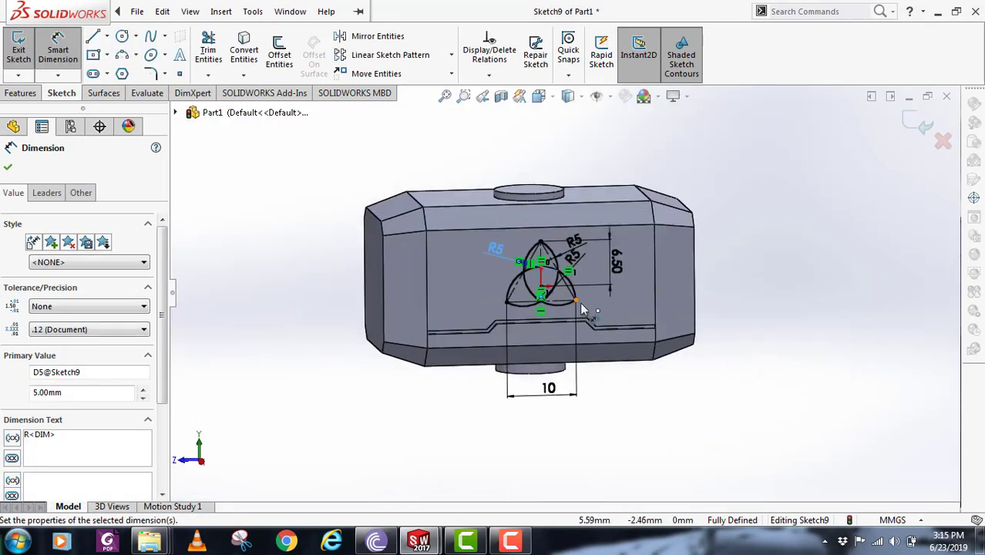
{"action": "middle_click_drag", "start_coordinate": [586, 305], "coordinate": [561, 280]}
{"action": "scroll", "coordinate": [558, 268], "scroll_direction": "down", "scroll_amount": 2}
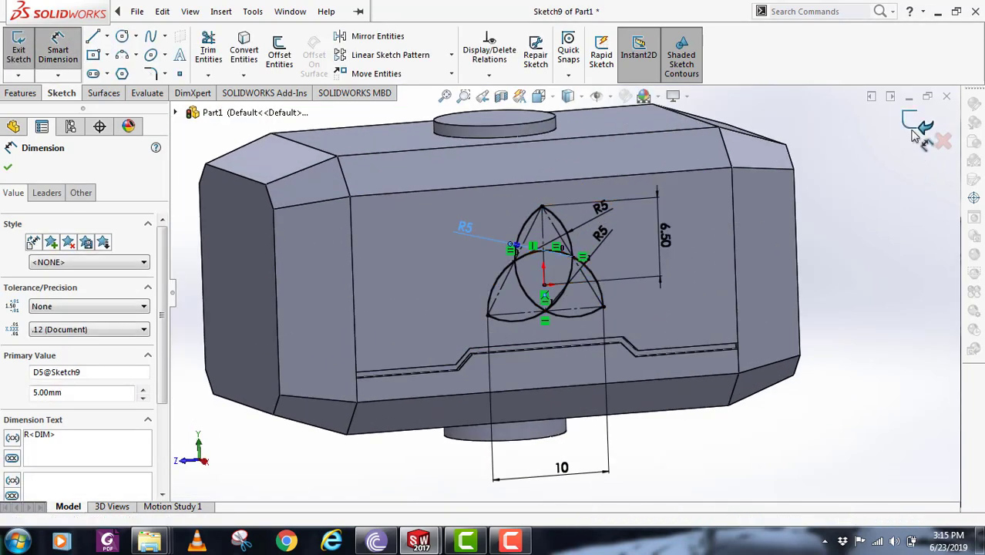
{"action": "left_click", "coordinate": [925, 128]}
{"action": "middle_click_drag", "start_coordinate": [586, 313], "coordinate": [609, 324]}
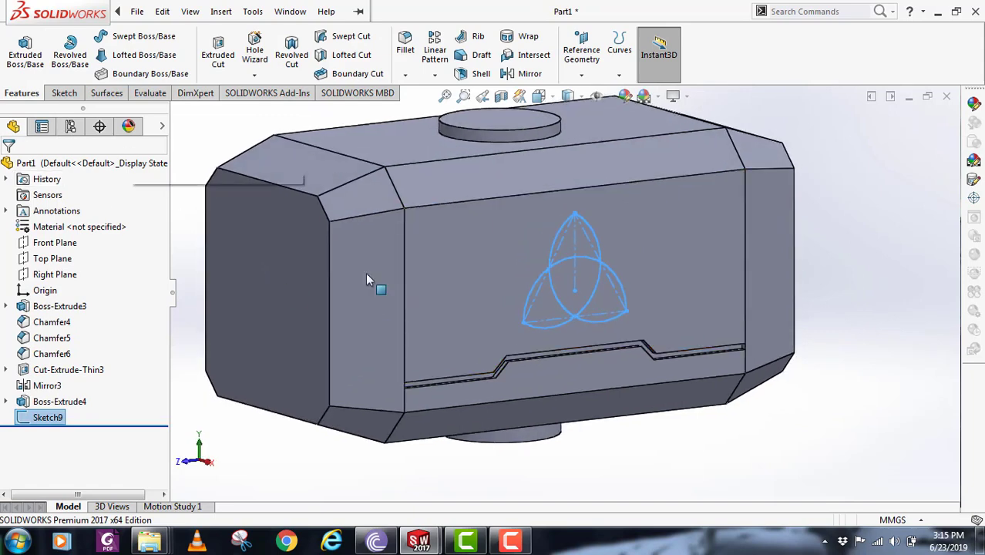
Step: Start a 1 mm deep blind extruded cut from the three-lobed knot sketch as a thin feature with 0.50 mm thickness
{"action": "scroll", "coordinate": [365, 272], "scroll_direction": "up", "scroll_amount": 2}
{"action": "left_click", "coordinate": [218, 58]}
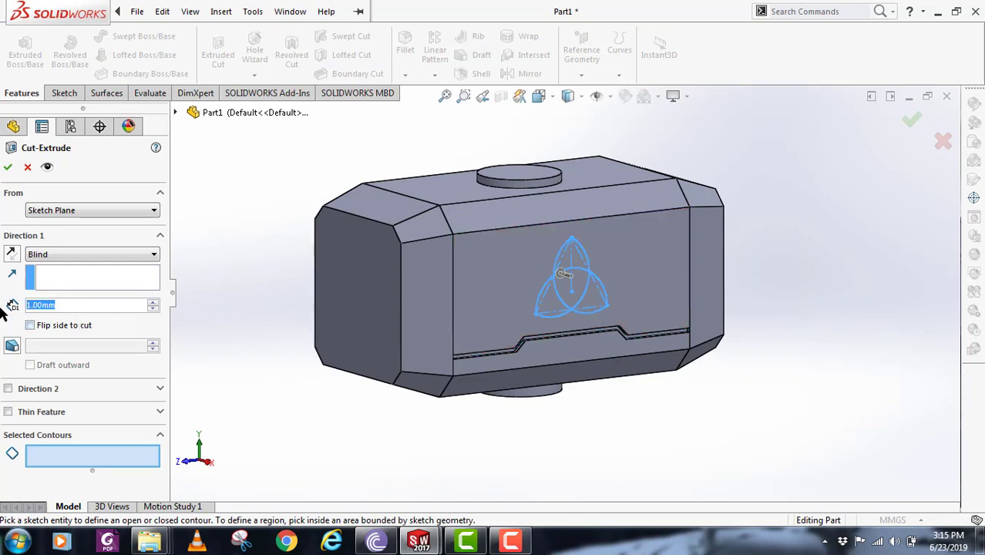
{"action": "left_click", "coordinate": [8, 413]}
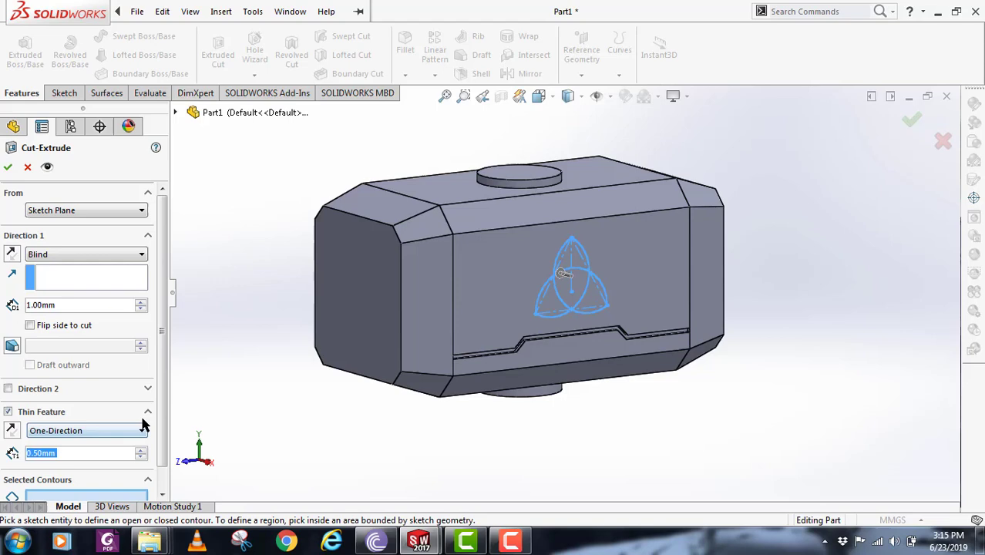
{"action": "left_click", "coordinate": [69, 452]}
{"action": "scroll", "coordinate": [651, 302], "scroll_direction": "down", "scroll_amount": 2}
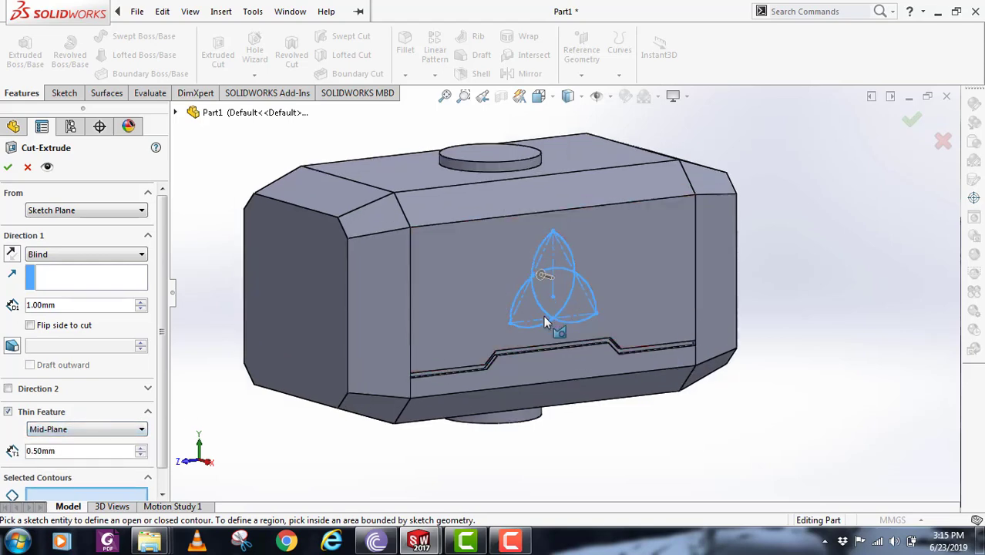
{"action": "scroll", "coordinate": [588, 302], "scroll_direction": "down", "scroll_amount": 3}
{"action": "scroll", "coordinate": [89, 473], "scroll_direction": "down", "scroll_amount": 1}
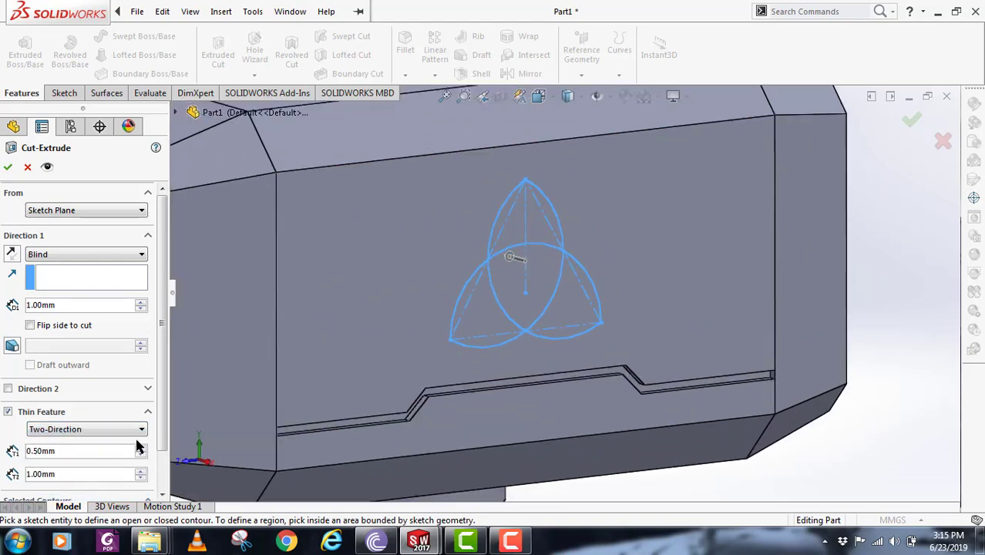
Step: Choose the three outer lobe regions of the knot sketch as the contours of the thin cut
{"action": "scroll", "coordinate": [161, 420], "scroll_direction": "down", "scroll_amount": 1}
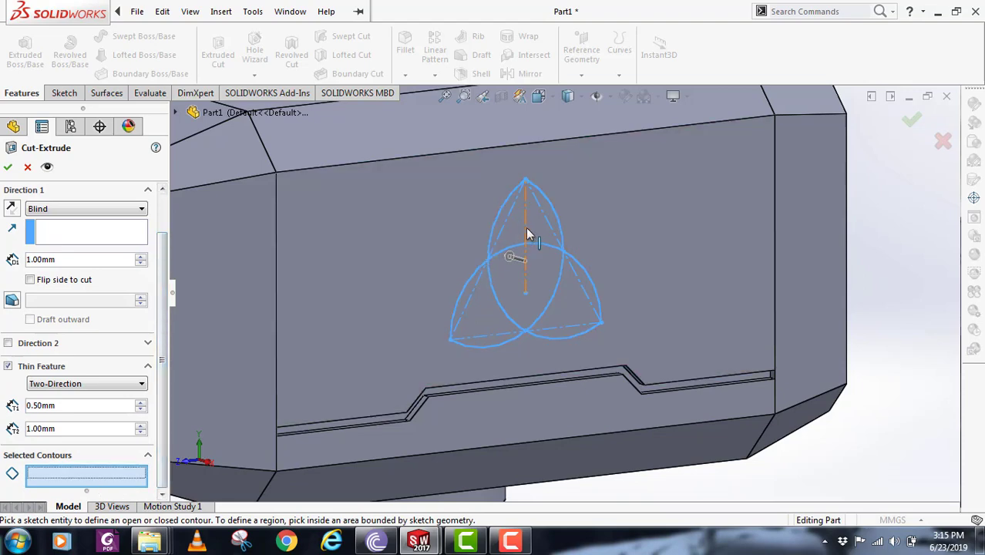
{"action": "left_click", "coordinate": [537, 227]}
{"action": "left_click", "coordinate": [497, 317]}
{"action": "left_click", "coordinate": [580, 310]}
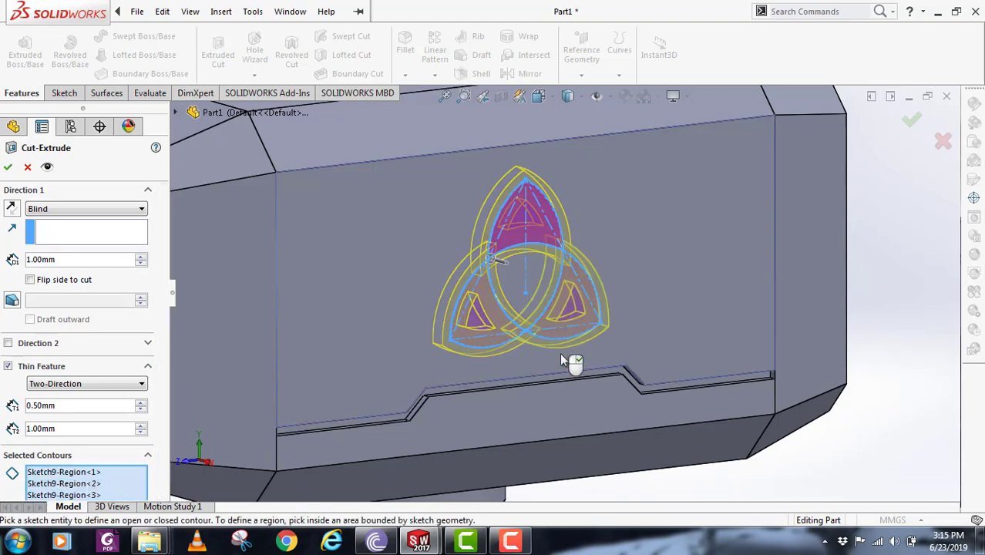
{"action": "mouse_move", "coordinate": [563, 356]}
{"action": "middle_mouse_down"}
{"action": "mouse_move", "coordinate": [513, 355]}
{"action": "mouse_move", "coordinate": [538, 352]}
{"action": "middle_mouse_up"}
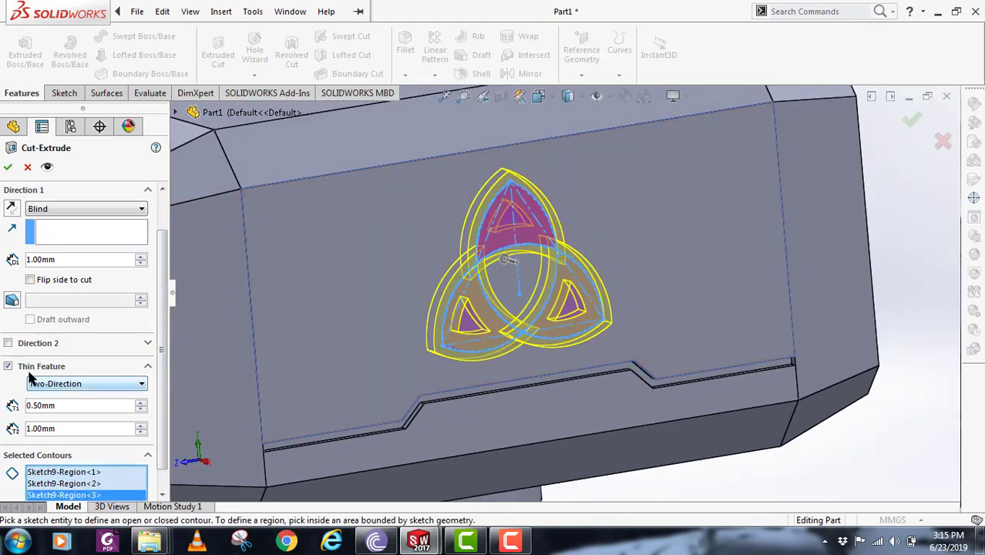
Step: Set the thin feature to Mid-Plane with 0.50 mm thickness and complete the knot cut
{"action": "left_click", "coordinate": [74, 384]}
{"action": "left_click", "coordinate": [62, 406]}
{"action": "scroll", "coordinate": [655, 314], "scroll_direction": "up", "scroll_amount": 3}
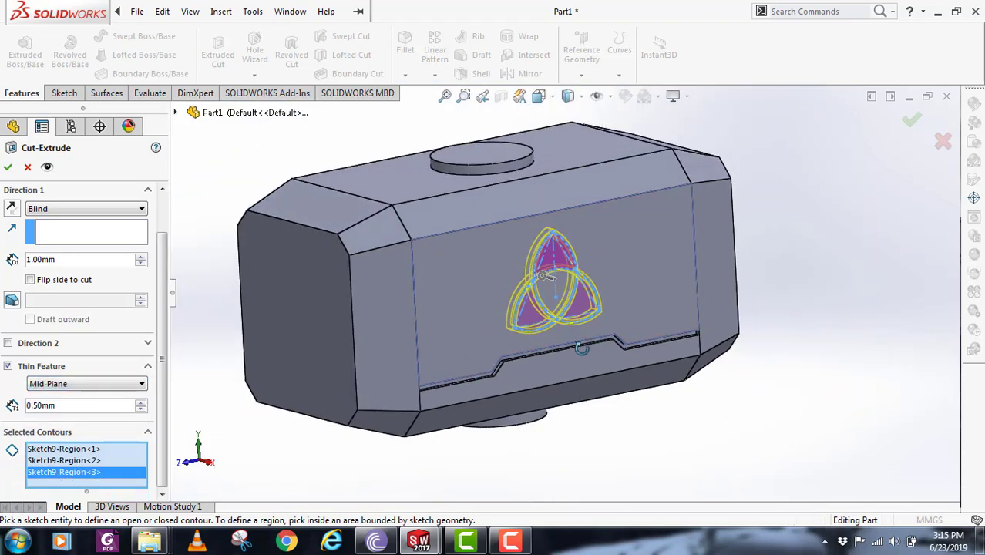
{"action": "left_click", "coordinate": [8, 168]}
Step: Edit the knot's thin cut and set its depth to 0.5 mm
{"action": "scroll", "coordinate": [524, 297], "scroll_direction": "down", "scroll_amount": 2}
{"action": "middle_click_drag", "start_coordinate": [523, 296], "coordinate": [432, 324]}
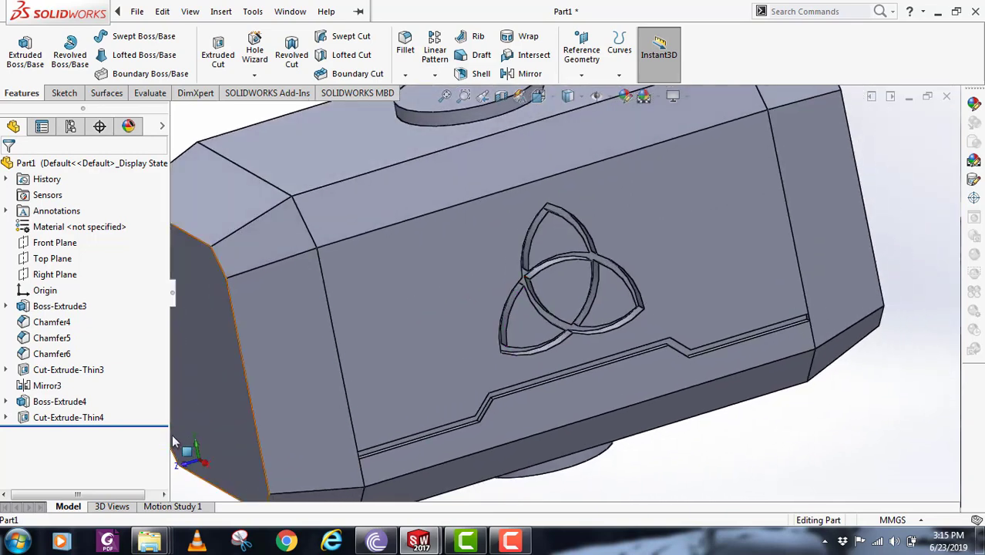
{"action": "right_click", "coordinate": [88, 417]}
{"action": "left_click", "coordinate": [98, 225]}
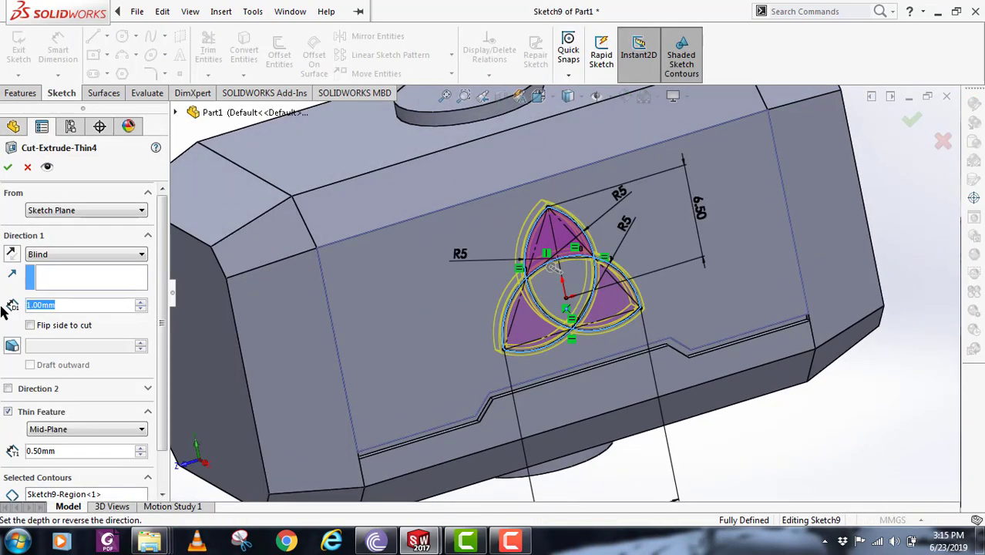
{"action": "type", "text": "0.5"}
{"action": "key", "text": "Return"}
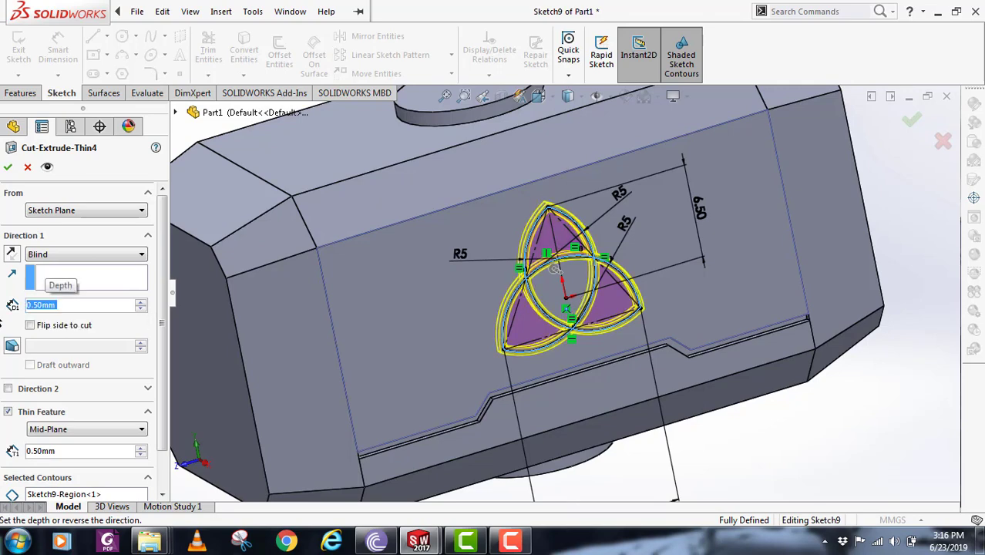
{"action": "left_click", "coordinate": [7, 167]}
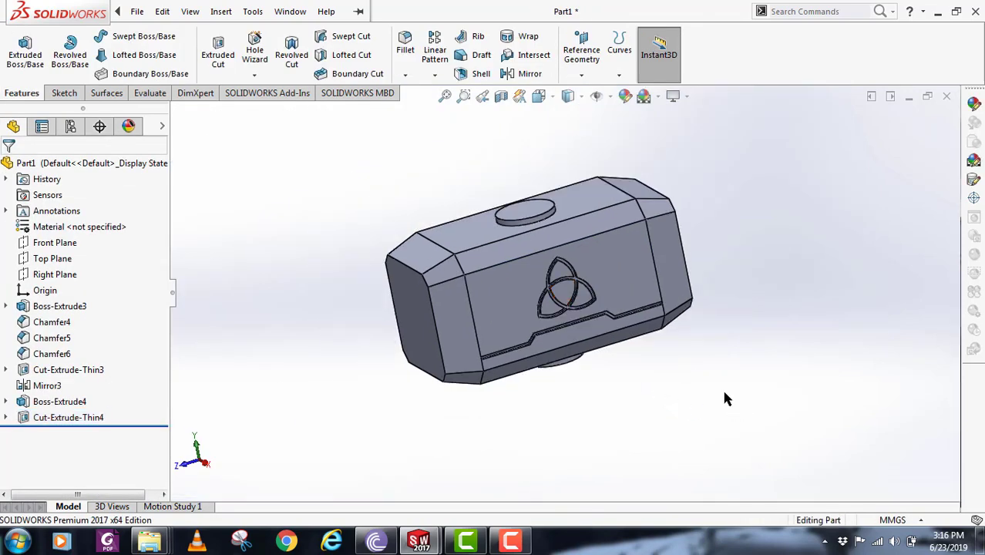
Step: Mirror the knot cut about the Right Plane onto the opposite side of the hammer head
{"action": "left_click", "coordinate": [60, 420]}
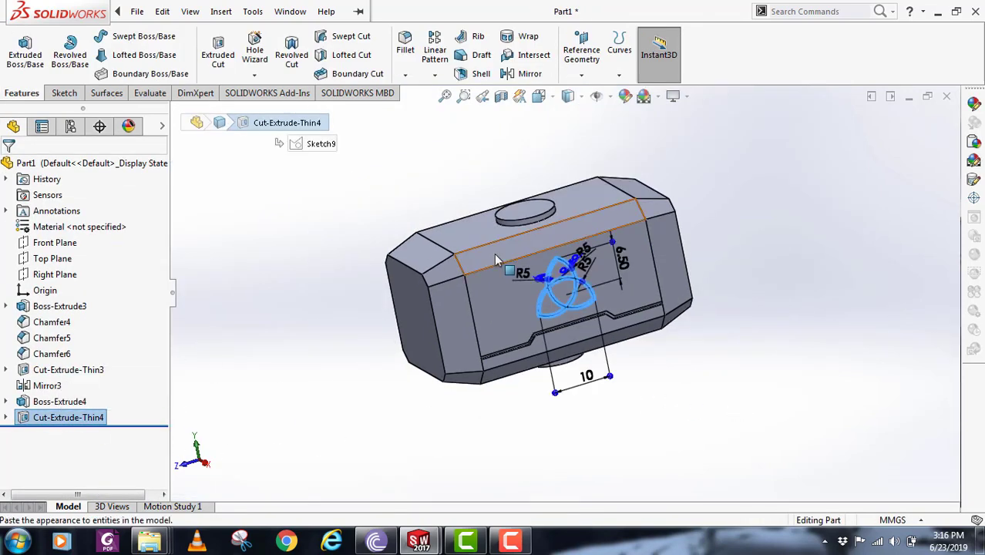
{"action": "left_click", "coordinate": [435, 75]}
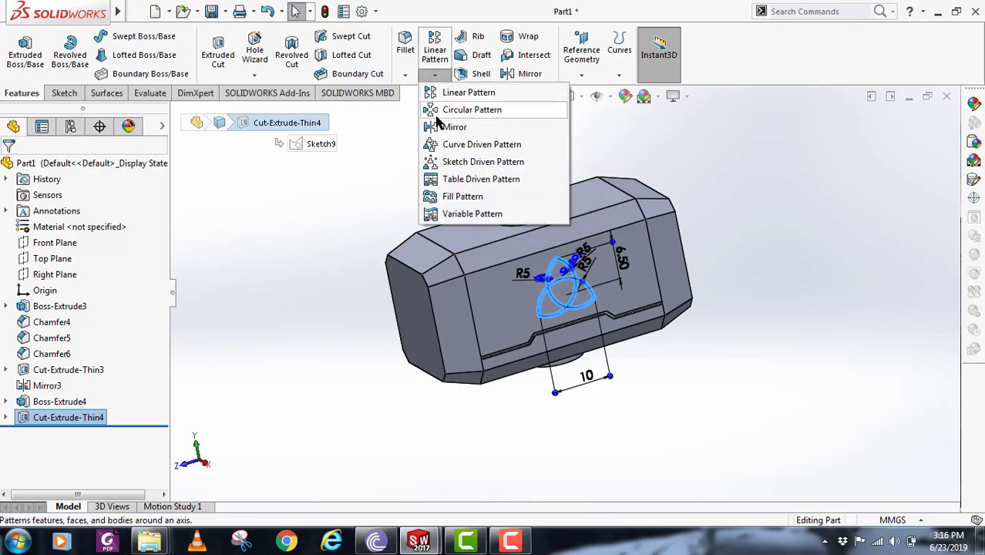
{"action": "left_click", "coordinate": [443, 110]}
{"action": "left_click", "coordinate": [27, 168]}
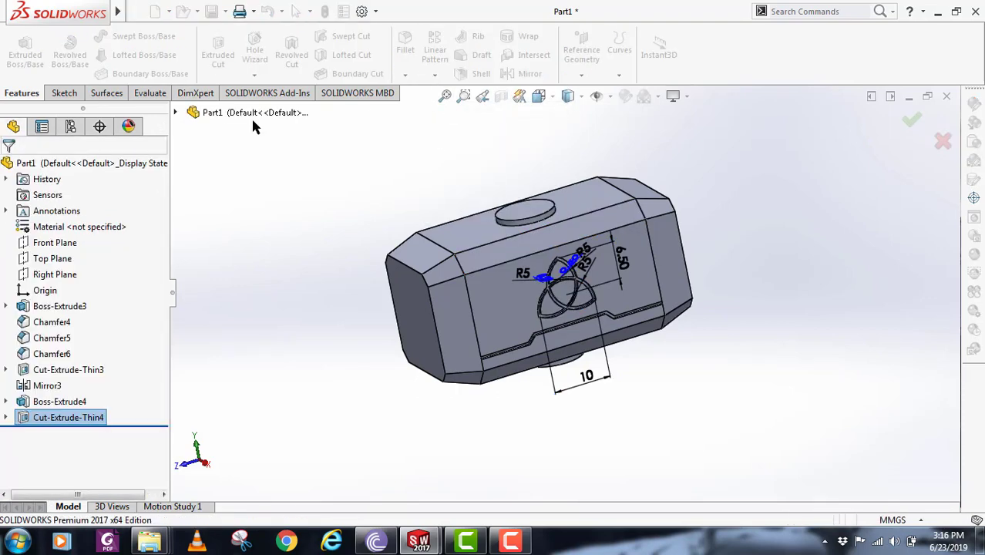
{"action": "left_click", "coordinate": [435, 75]}
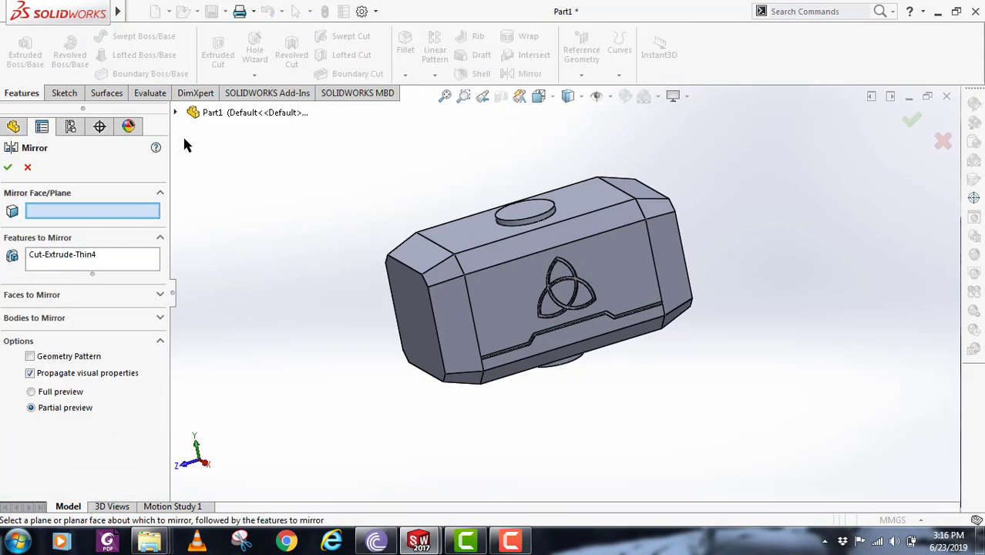
{"action": "left_click", "coordinate": [175, 112]}
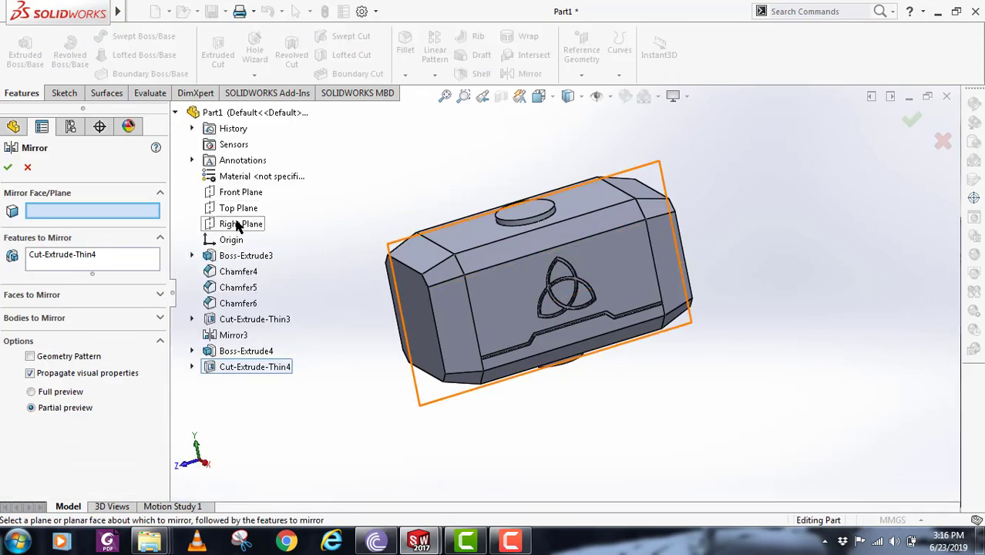
{"action": "left_click", "coordinate": [240, 223]}
{"action": "left_click", "coordinate": [9, 168]}
Step: Open a new sketch on the sloped chamfer face between the hammer head's top face and its end face
{"action": "middle_click_drag", "start_coordinate": [781, 377], "coordinate": [604, 370]}
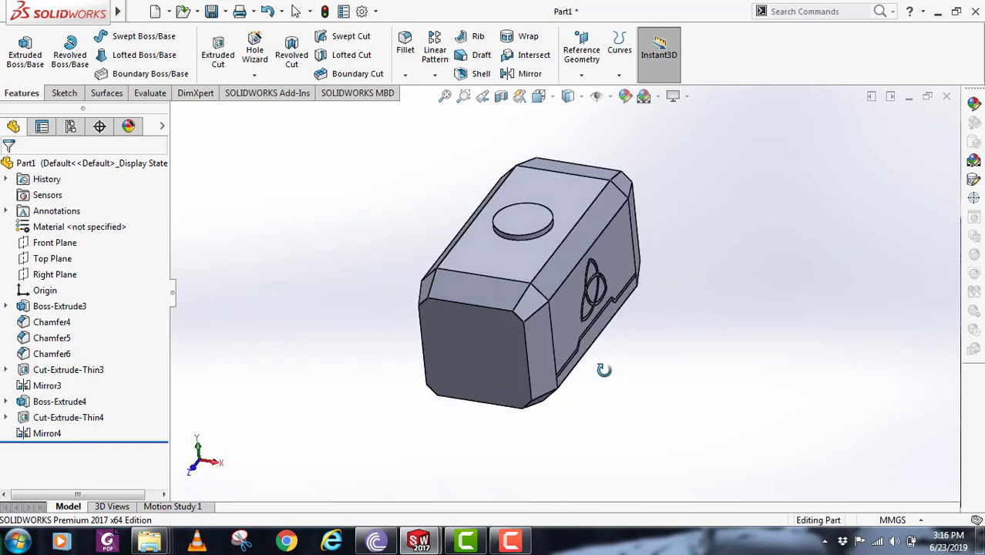
{"action": "left_click", "coordinate": [488, 295]}
{"action": "middle_click_drag", "start_coordinate": [487, 362], "coordinate": [585, 364]}
{"action": "scroll", "coordinate": [585, 364], "scroll_direction": "down", "scroll_amount": 3}
{"action": "middle_click", "coordinate": [502, 359]}
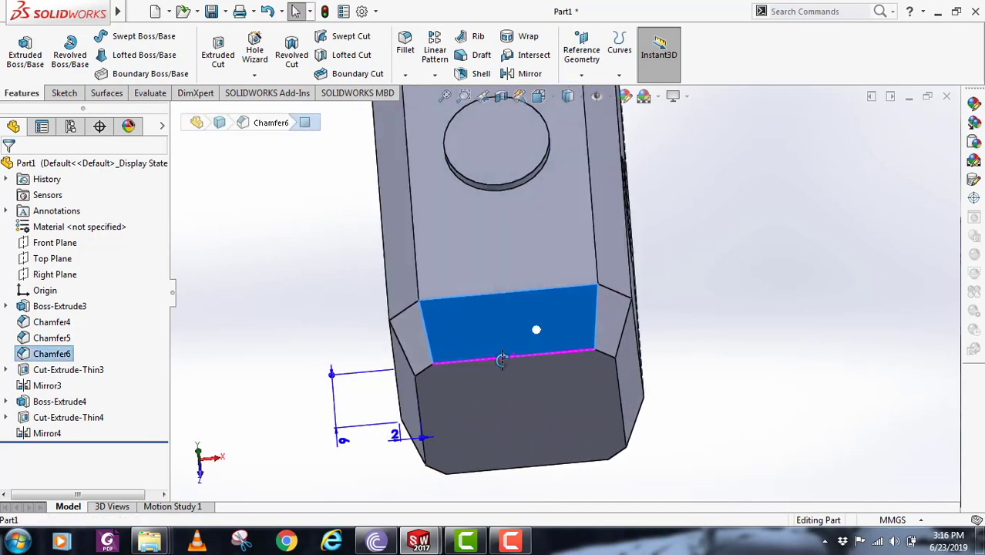
{"action": "middle_click_drag", "start_coordinate": [502, 359], "coordinate": [509, 358]}
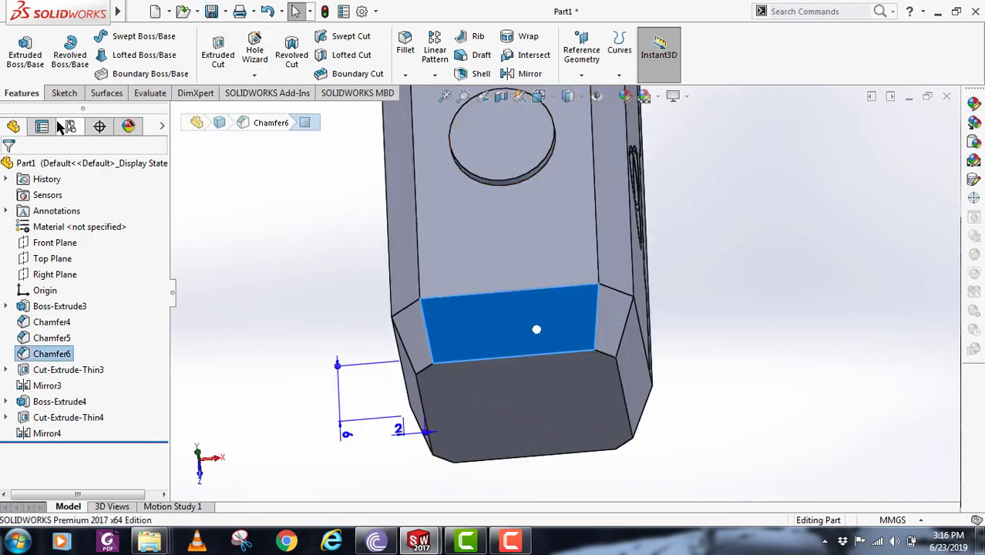
{"action": "key", "text": "ctrl+s"}
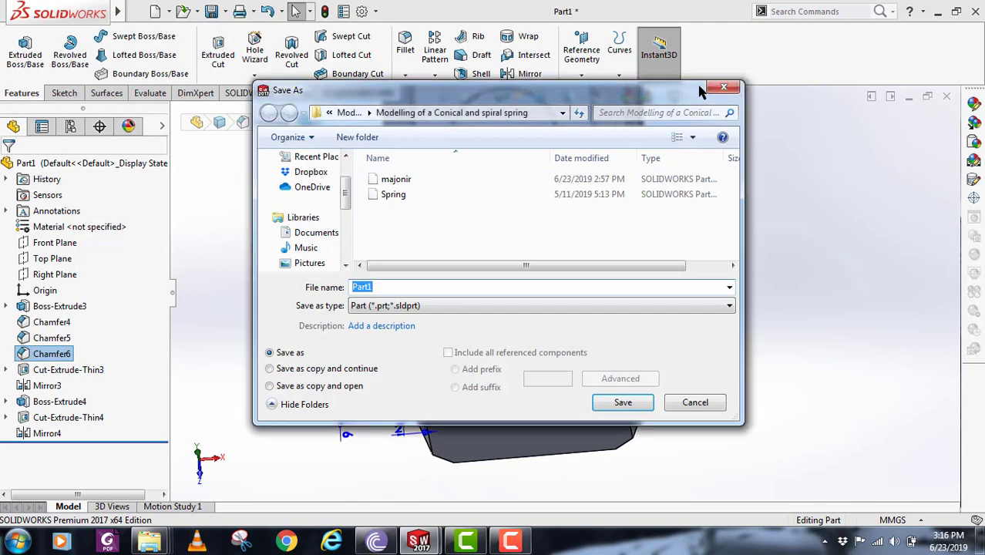
{"action": "left_click", "coordinate": [733, 84]}
{"action": "left_click", "coordinate": [64, 93]}
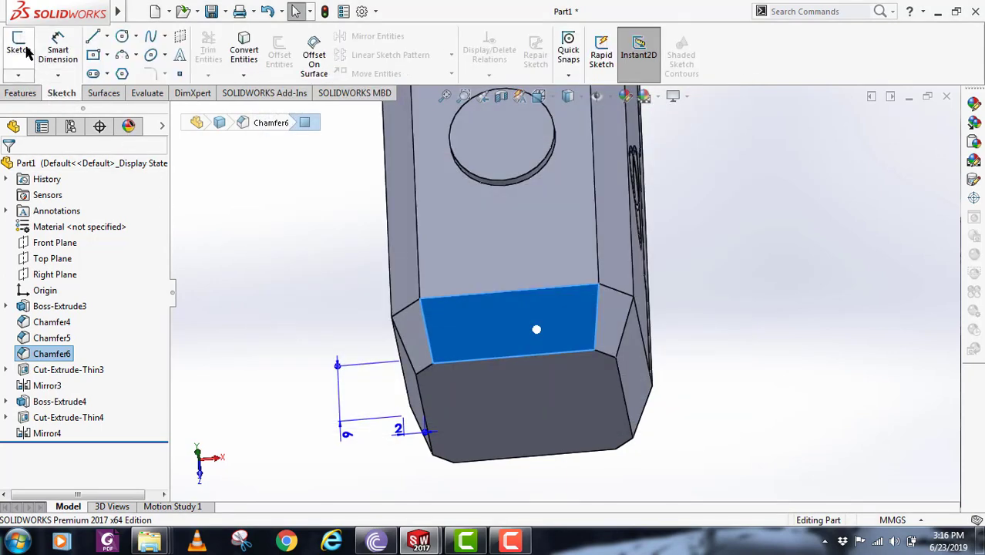
{"action": "left_click", "coordinate": [19, 50]}
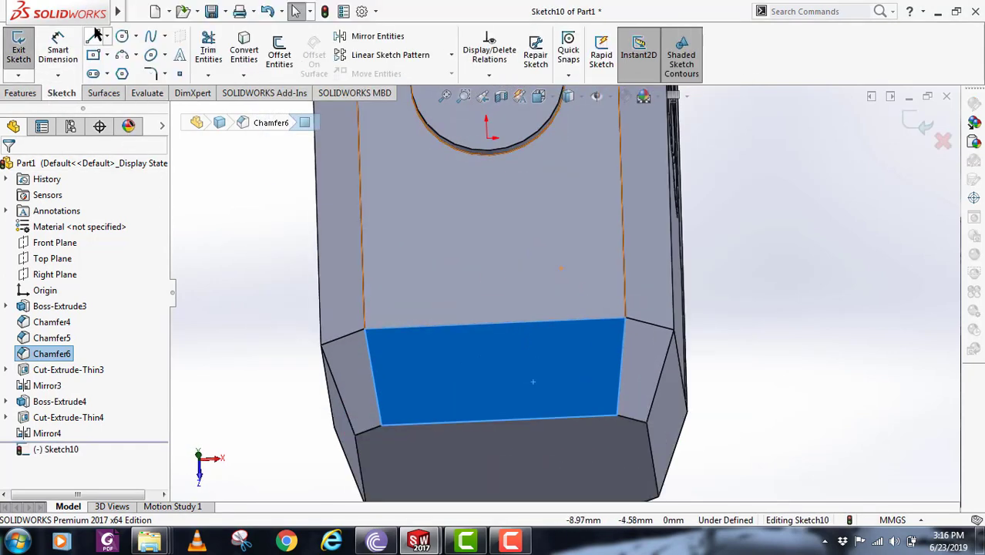
Step: Sketch a horizontal line just below the upper edge of the chamfer face
{"action": "left_click", "coordinate": [93, 36]}
{"action": "left_click", "coordinate": [396, 340]}
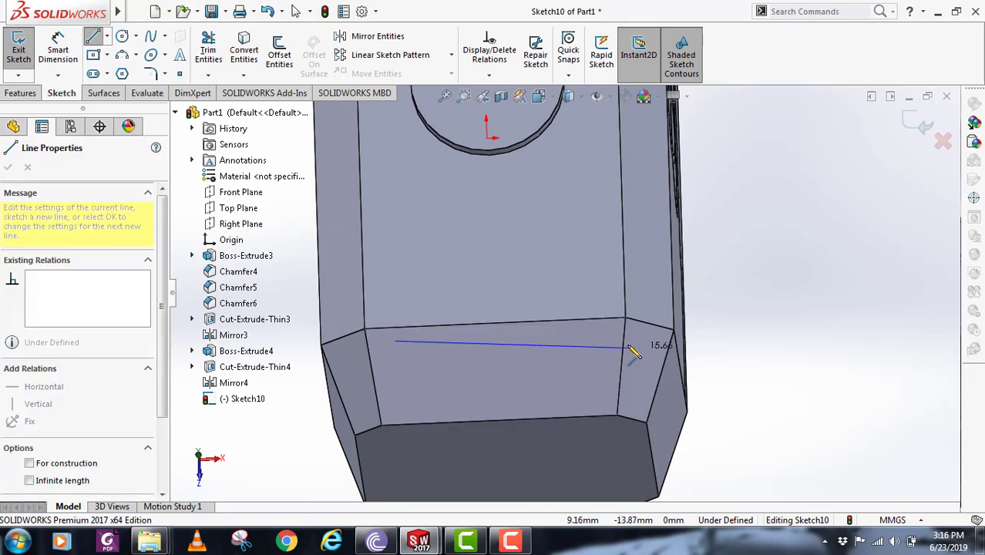
{"action": "left_click", "coordinate": [591, 333]}
{"action": "key", "text": "Escape"}
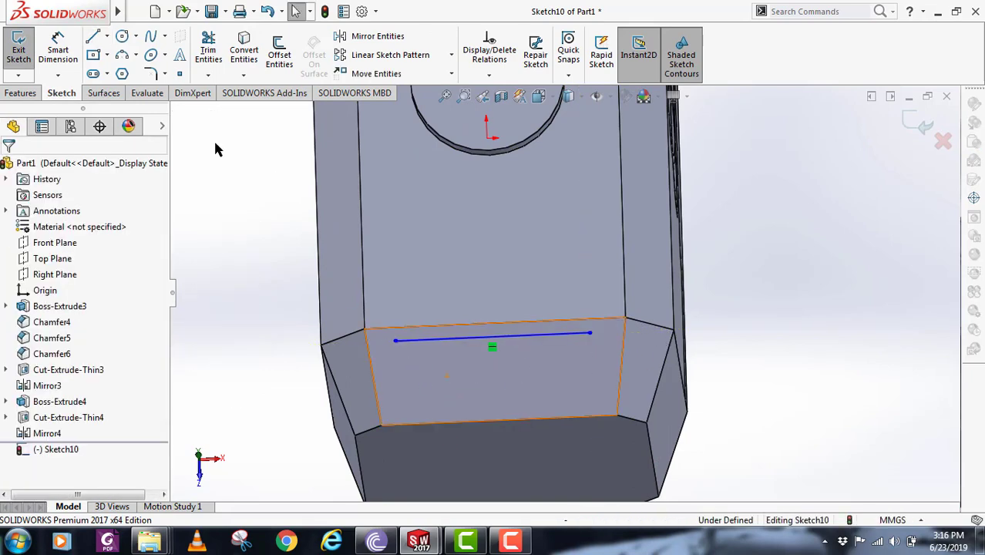
Step: Sketch a second, shorter horizontal line about 10 mm long below the first one on the chamfer face
{"action": "left_click", "coordinate": [93, 36]}
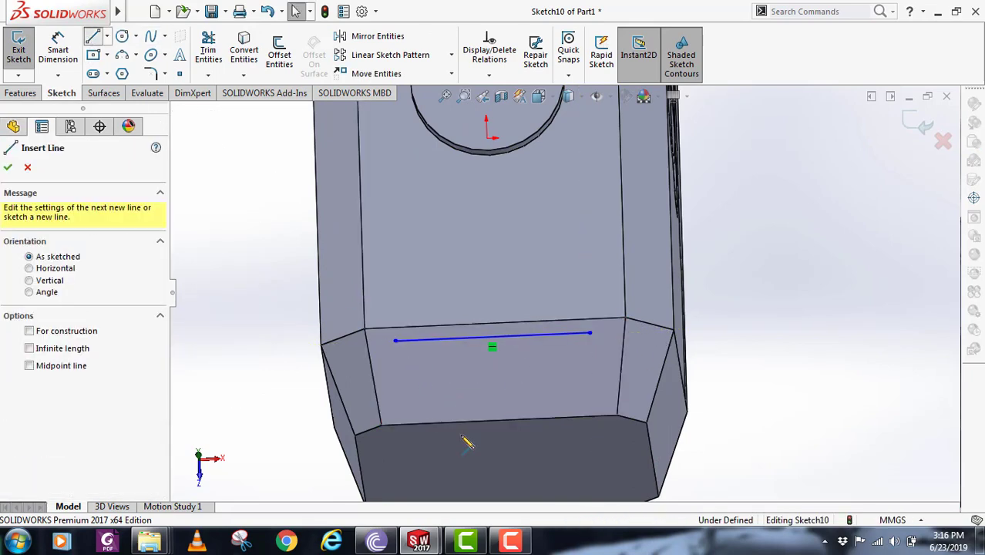
{"action": "left_click", "coordinate": [402, 366]}
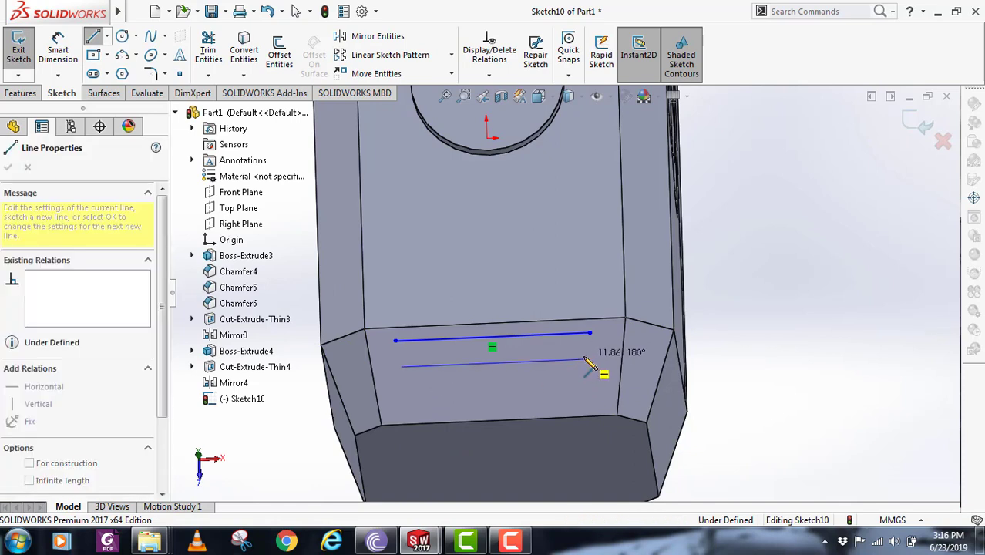
{"action": "key", "text": "Escape"}
{"action": "left_click", "coordinate": [409, 358]}
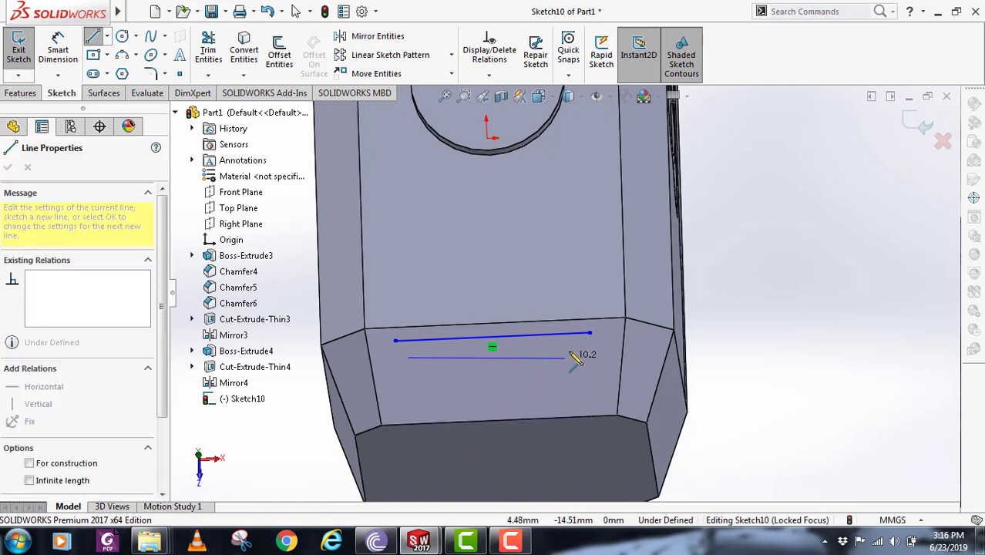
{"action": "left_click", "coordinate": [569, 352]}
{"action": "key", "text": "Escape"}
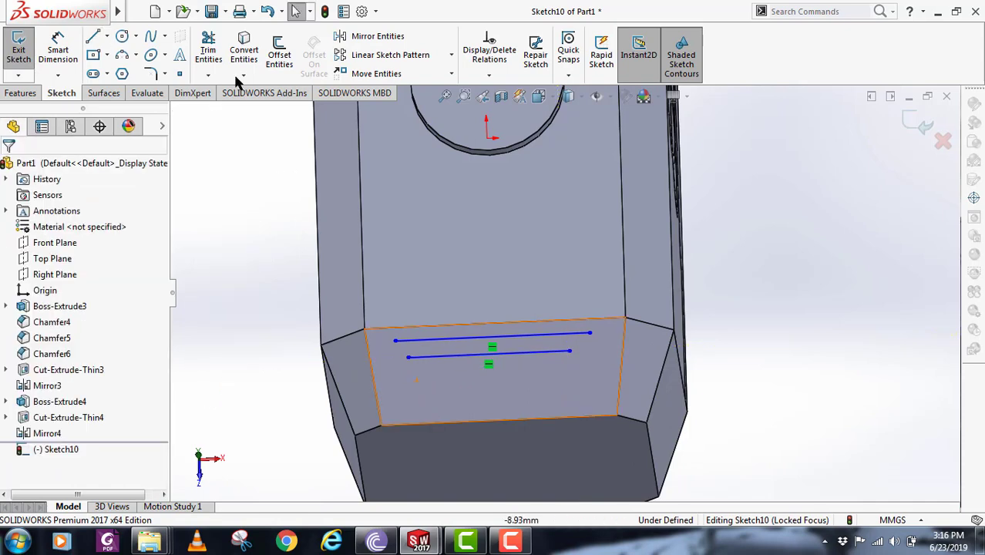
Step: Sketch a third, still shorter horizontal line below the other two on the chamfer face
{"action": "left_click", "coordinate": [422, 379]}
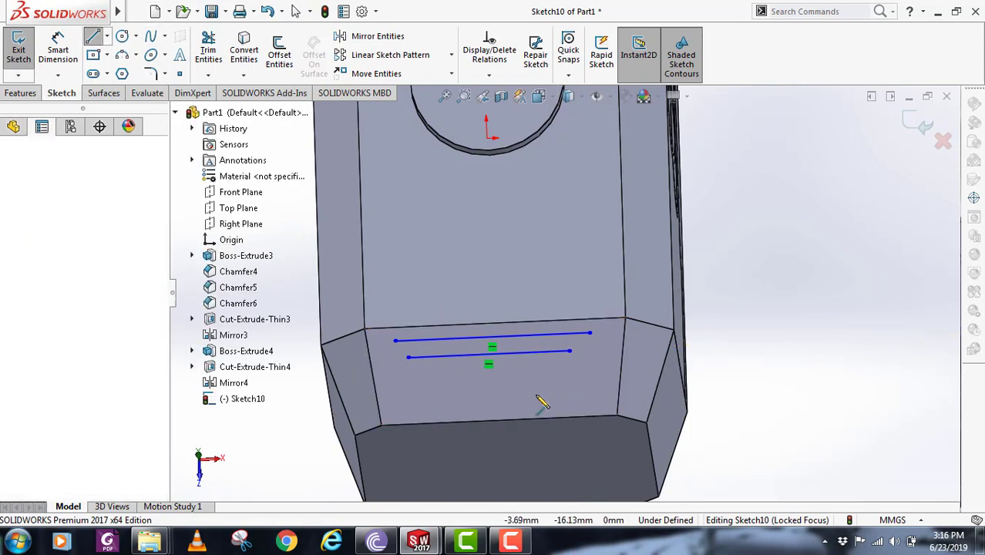
{"action": "left_click", "coordinate": [554, 375]}
{"action": "key", "text": "Escape"}
{"action": "key", "text": "Escape"}
Step: Sketch a short line about 1.15 mm long joining the midpoints of the upper and middle horizontal lines
{"action": "scroll", "coordinate": [589, 421], "scroll_direction": "up", "scroll_amount": 1}
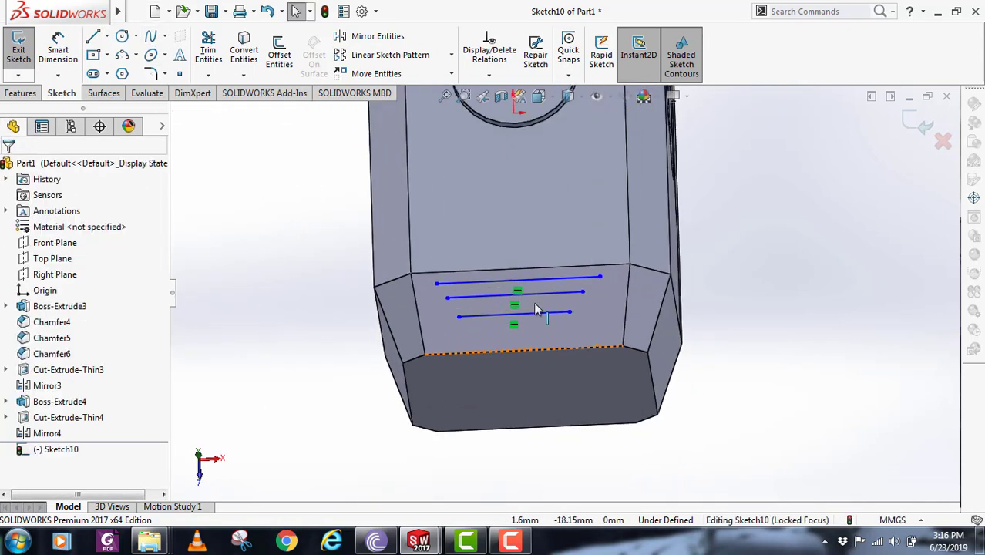
{"action": "key", "text": "l"}
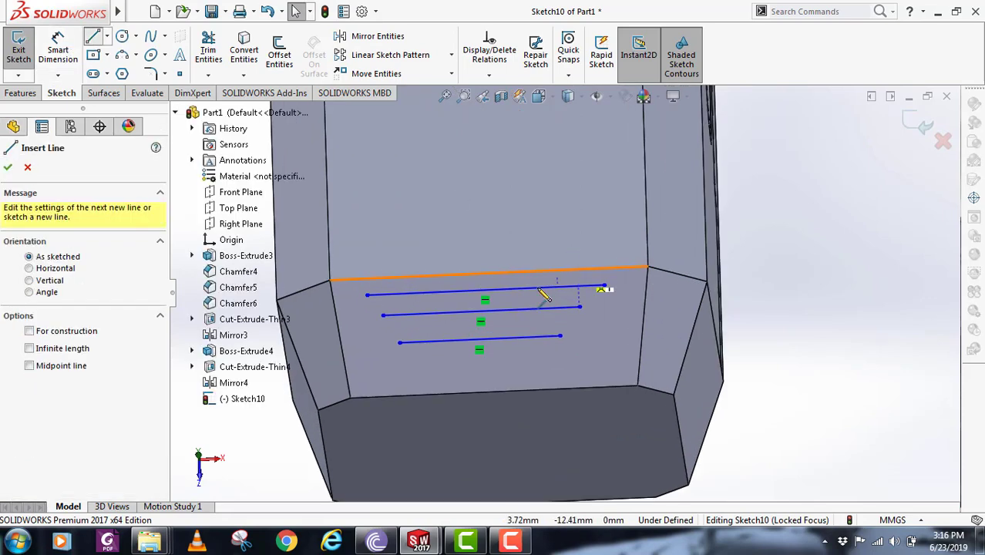
{"action": "scroll", "coordinate": [594, 262], "scroll_direction": "down", "scroll_amount": 2}
{"action": "left_click", "coordinate": [484, 290]}
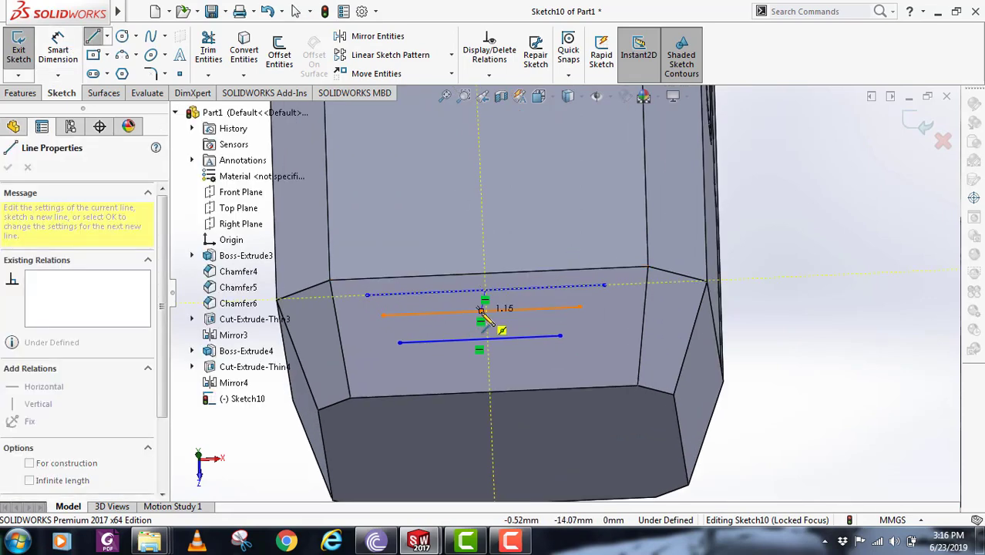
{"action": "left_click", "coordinate": [482, 310]}
{"action": "key", "text": "Escape"}
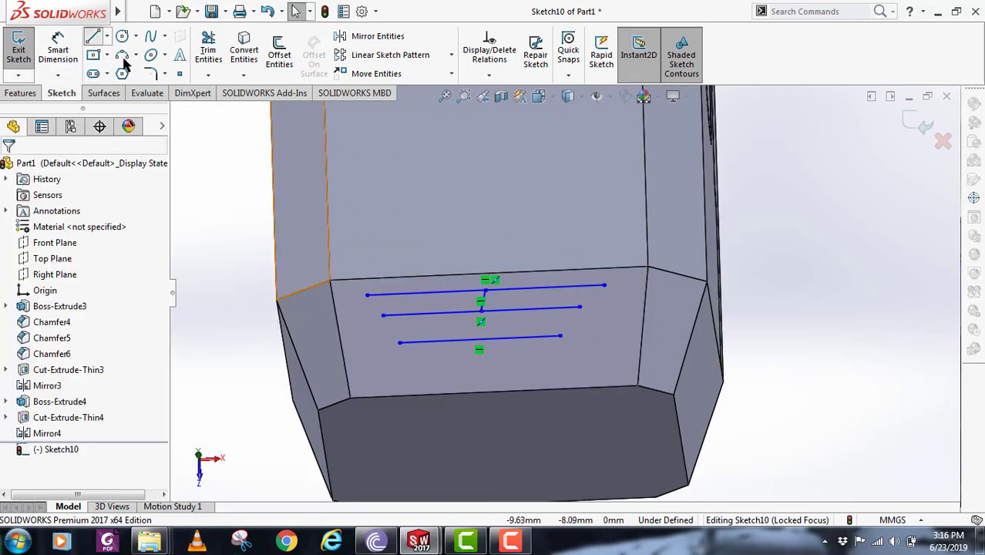
Step: Sketch a line about 1.5 mm long joining the midpoints of the middle and lower horizontal lines
{"action": "key", "text": "l"}
{"action": "scroll", "coordinate": [512, 347], "scroll_direction": "down", "scroll_amount": 2}
{"action": "left_click", "coordinate": [467, 294]}
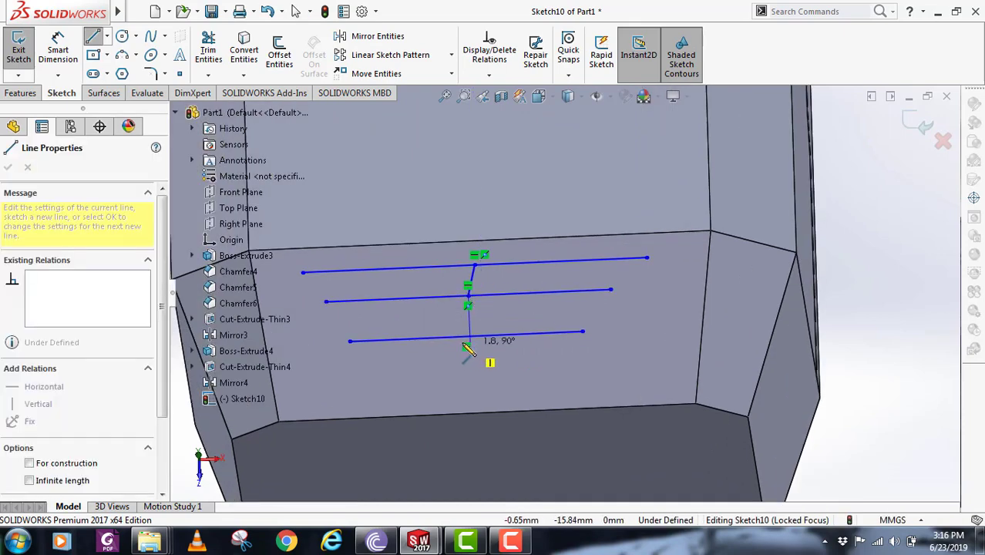
{"action": "left_click", "coordinate": [466, 337]}
{"action": "key", "text": "Escape"}
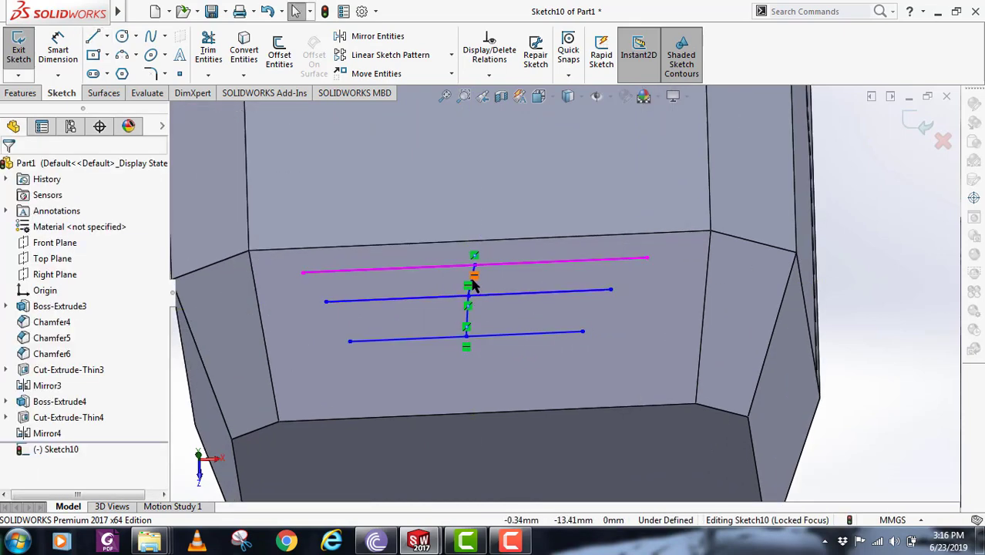
Step: Constrain the two short connecting lines to be vertical and equal in length
{"action": "scroll", "coordinate": [485, 298], "scroll_direction": "down", "scroll_amount": 3}
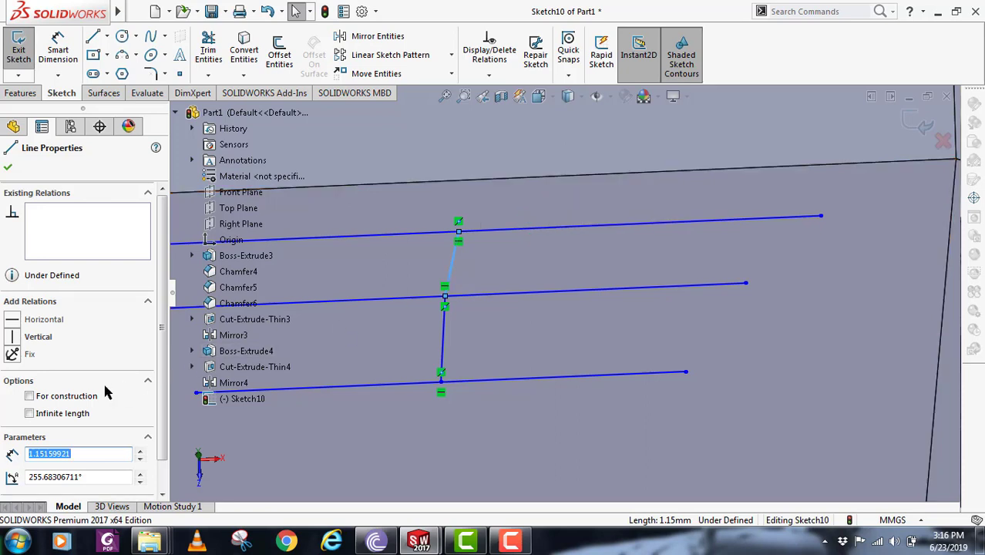
{"action": "left_click", "coordinate": [31, 337]}
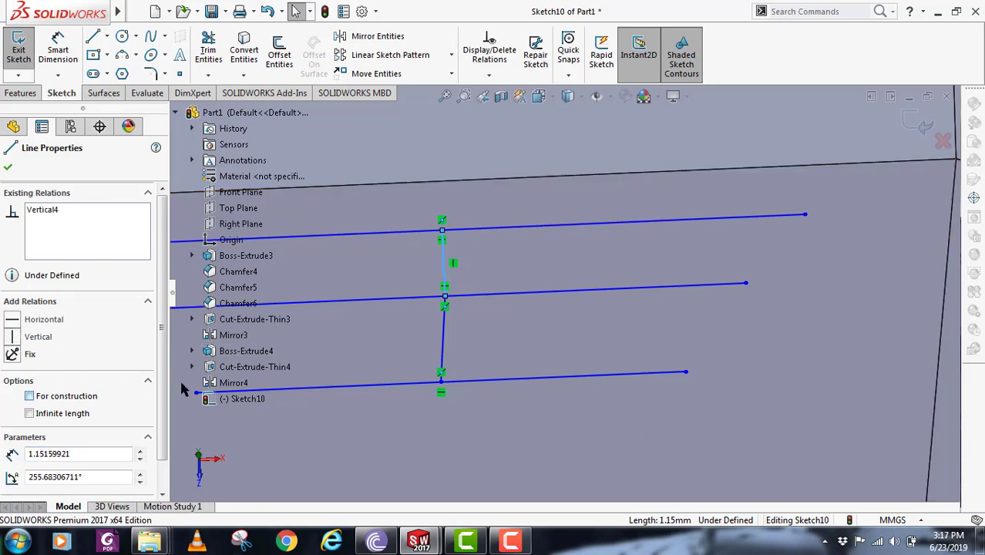
{"action": "left_click", "coordinate": [441, 354]}
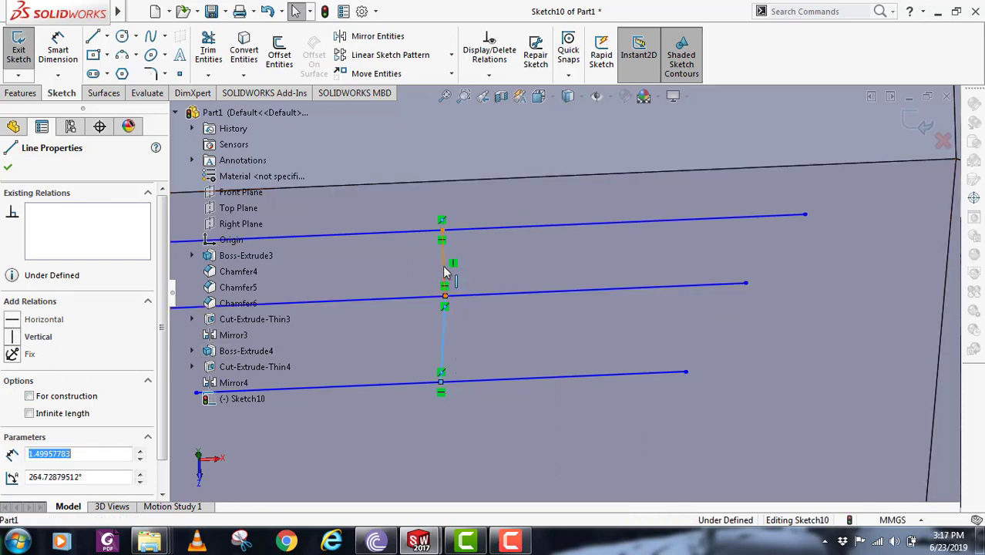
{"action": "left_click", "coordinate": [444, 271], "text": "ctrl"}
{"action": "left_click", "coordinate": [16, 487]}
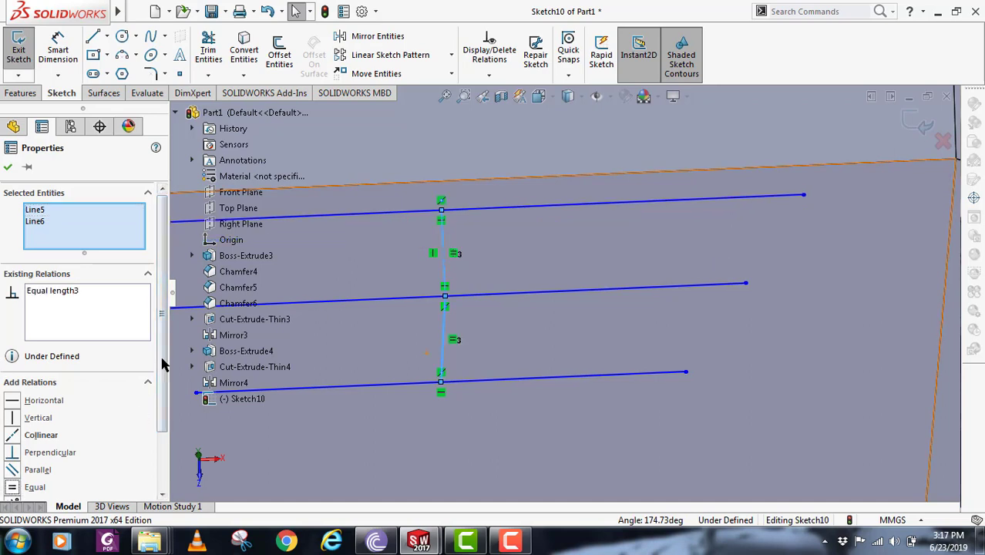
{"action": "left_click", "coordinate": [13, 419]}
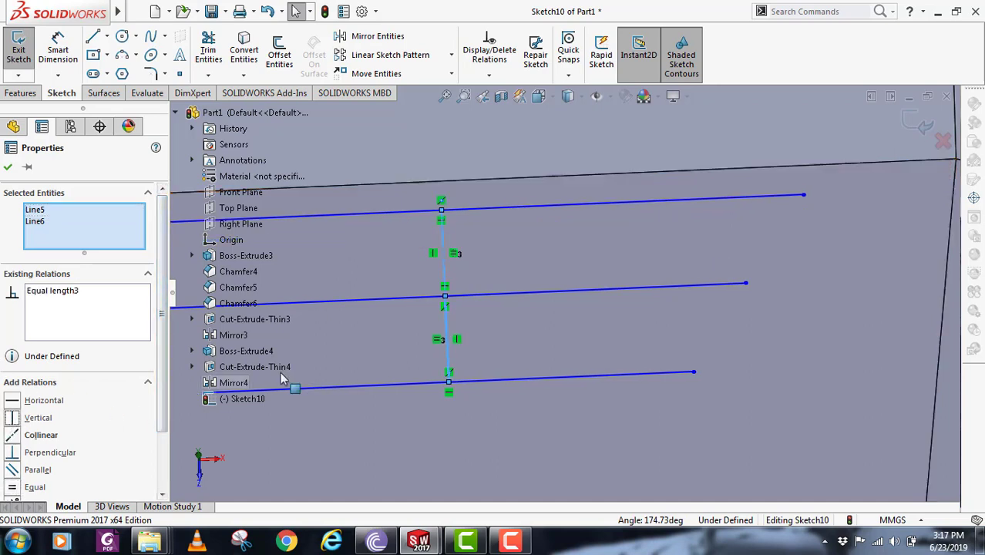
Step: Convert the two vertical connecting lines to construction geometry
{"action": "scroll", "coordinate": [163, 405], "scroll_direction": "down", "scroll_amount": 2}
{"action": "left_click", "coordinate": [44, 474]}
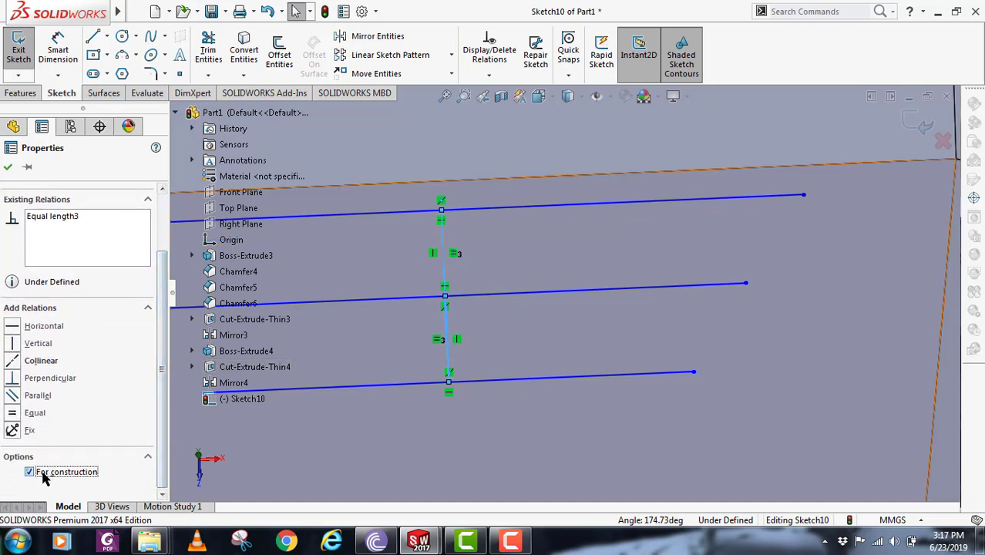
{"action": "scroll", "coordinate": [500, 366], "scroll_direction": "up", "scroll_amount": 5}
{"action": "left_click", "coordinate": [836, 356]}
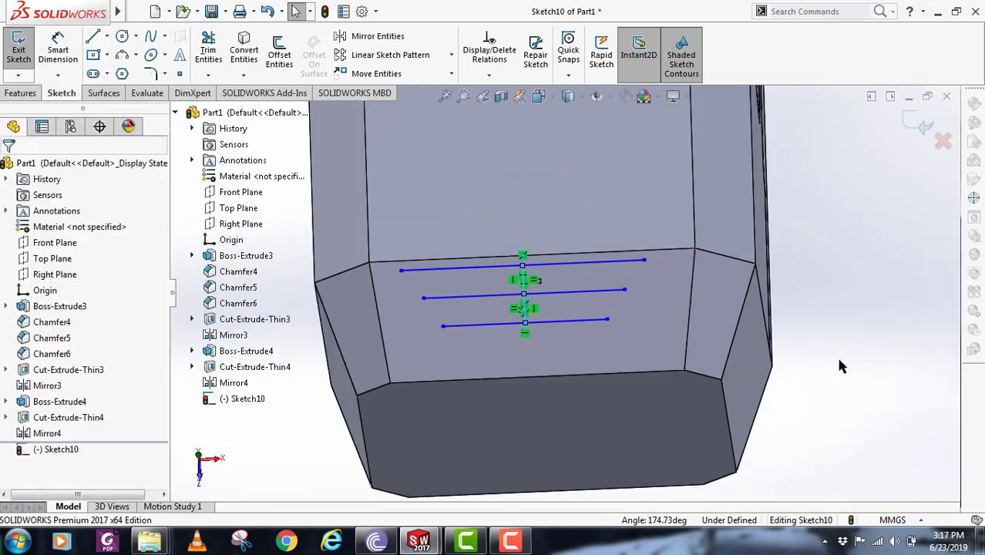
Step: Dimension the uppermost horizontal line 0.5 mm from the upper edge of the chamfer face
{"action": "scroll", "coordinate": [570, 310], "scroll_direction": "up", "scroll_amount": 3}
{"action": "scroll", "coordinate": [570, 310], "scroll_direction": "down", "scroll_amount": 3}
{"action": "scroll", "coordinate": [635, 306], "scroll_direction": "up", "scroll_amount": 5}
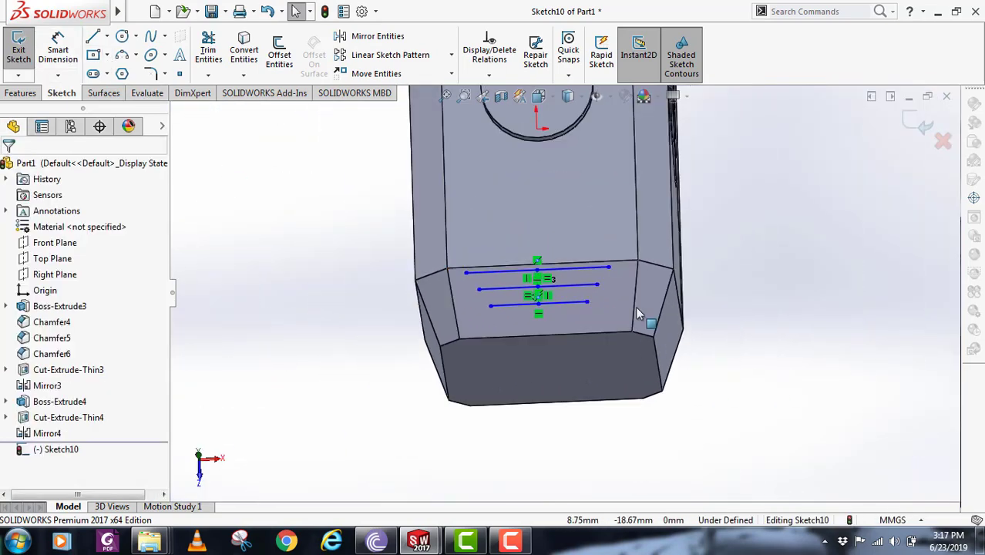
{"action": "scroll", "coordinate": [599, 195], "scroll_direction": "down", "scroll_amount": 4}
{"action": "mouse_move", "coordinate": [552, 284]}
{"action": "middle_mouse_down"}
{"action": "mouse_move", "coordinate": [556, 291]}
{"action": "mouse_move", "coordinate": [546, 214]}
{"action": "mouse_move", "coordinate": [494, 308]}
{"action": "mouse_move", "coordinate": [445, 342]}
{"action": "middle_mouse_up"}
{"action": "scroll", "coordinate": [559, 302], "scroll_direction": "down", "scroll_amount": 3}
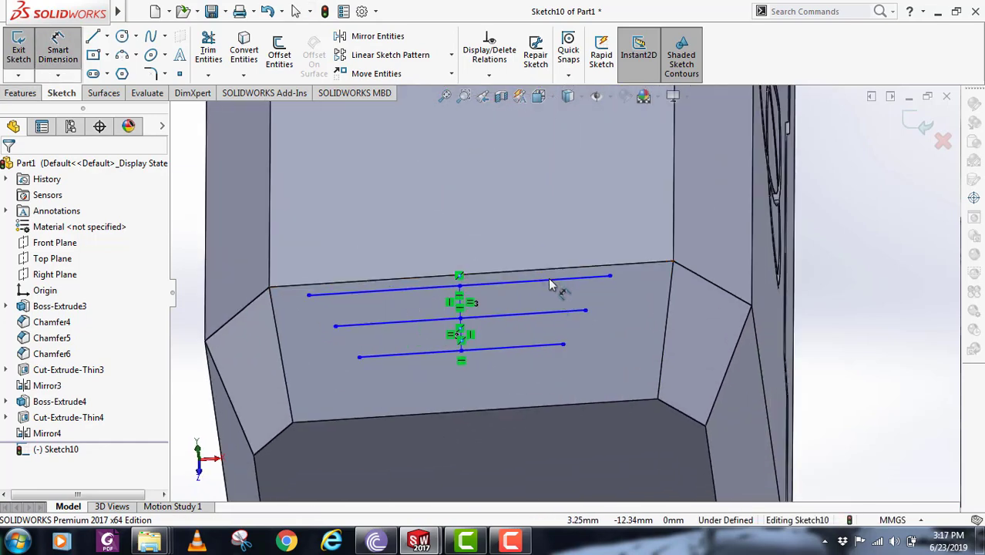
{"action": "left_click", "coordinate": [550, 280]}
{"action": "left_click", "coordinate": [573, 268]}
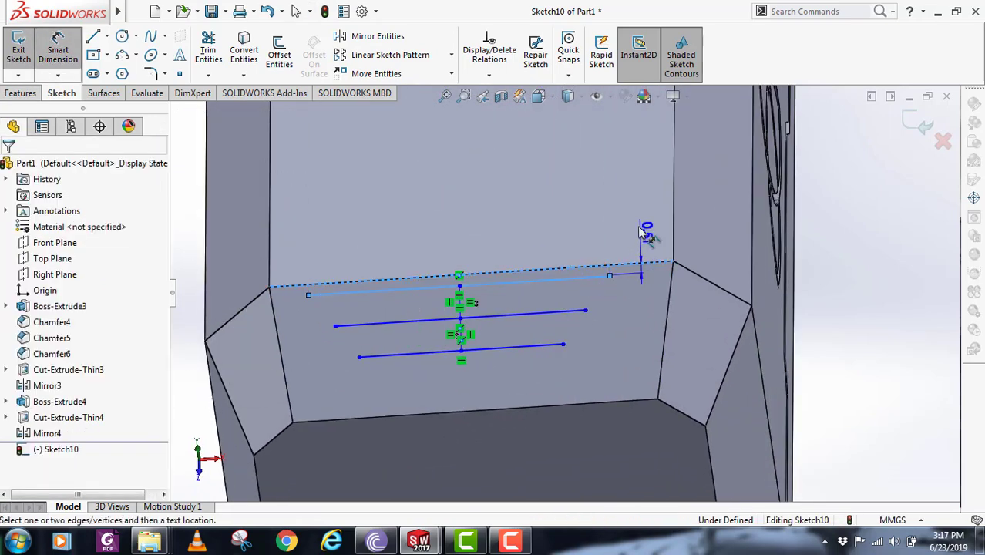
{"action": "left_click", "coordinate": [638, 228]}
{"action": "type", "text": "0"}
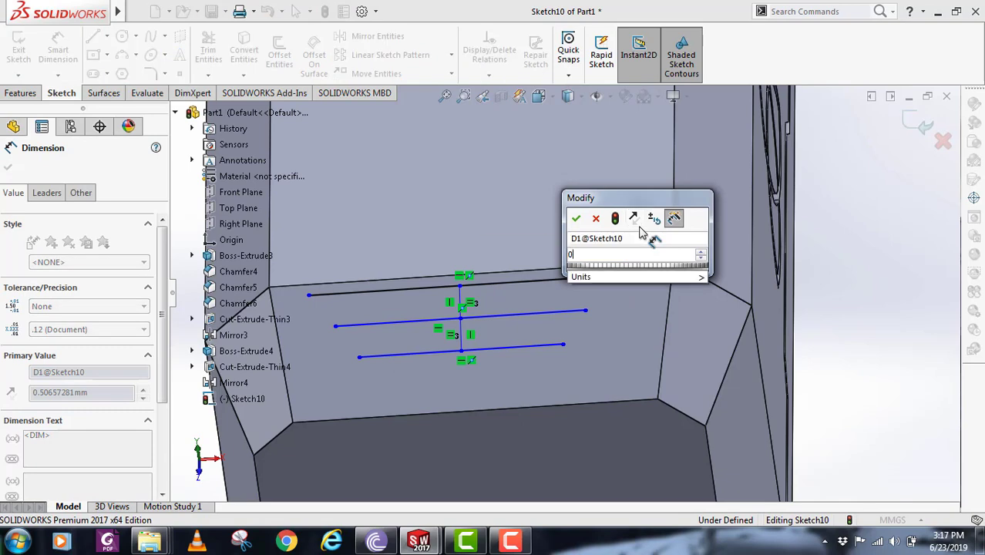
{"action": "type", "text": ".5"}
{"action": "key", "text": "Return"}
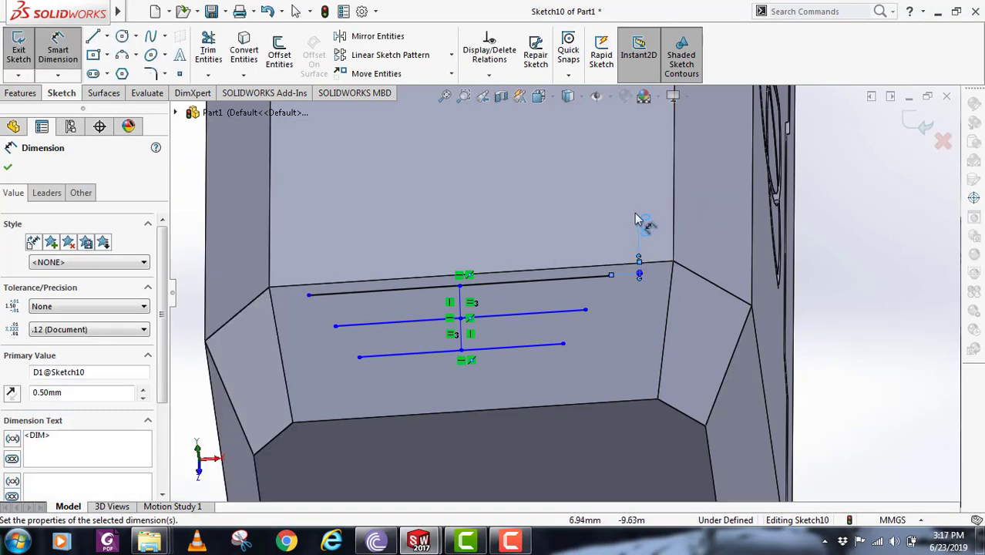
Step: Set the uppermost line's distance from the chamfer face's upper edge to 1.5 mm and finish the sketch
{"action": "left_click", "coordinate": [703, 233]}
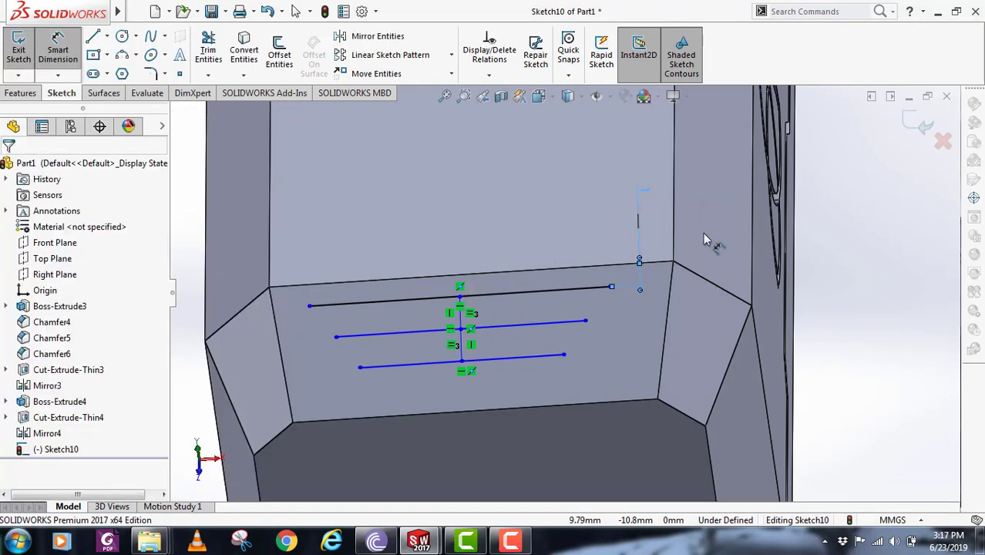
{"action": "left_click", "coordinate": [649, 188]}
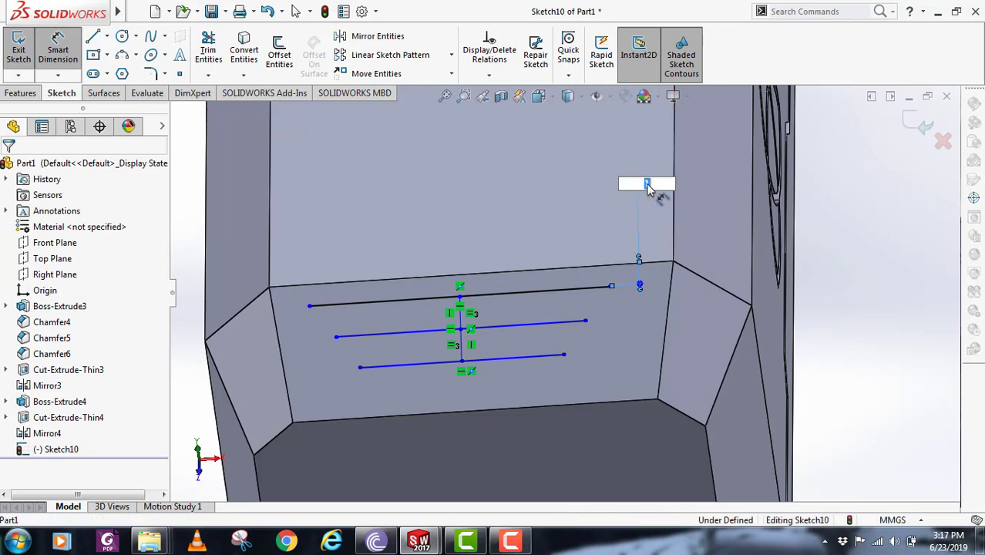
{"action": "key", "text": "Return"}
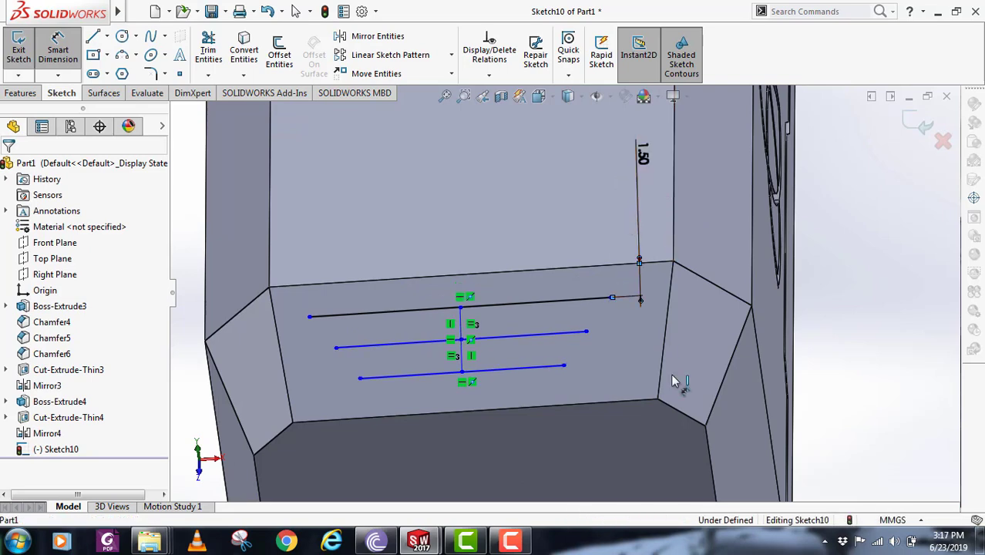
{"action": "mouse_move", "coordinate": [617, 398]}
{"action": "middle_mouse_down"}
{"action": "mouse_move", "coordinate": [728, 379]}
{"action": "mouse_move", "coordinate": [870, 212]}
{"action": "middle_mouse_up"}
{"action": "left_click", "coordinate": [912, 123]}
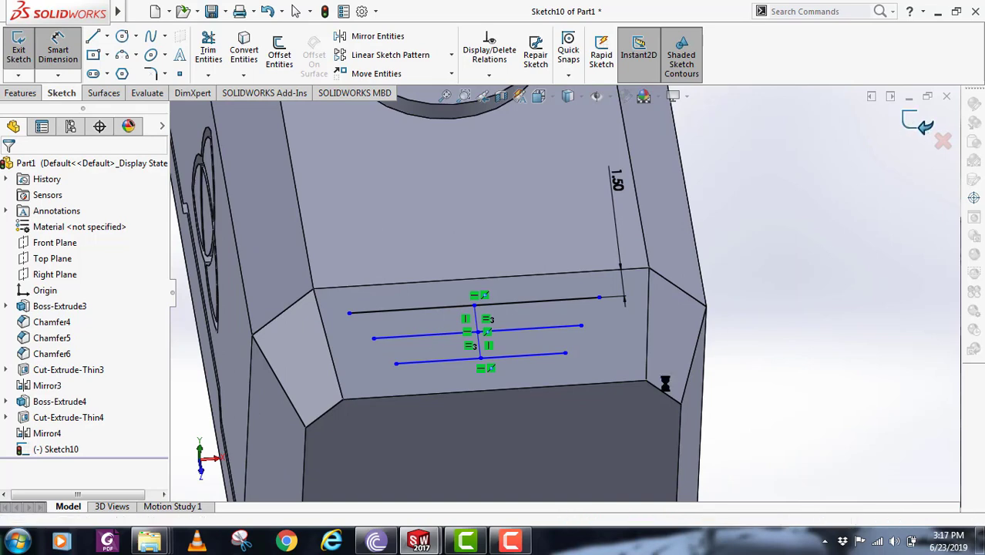
Step: Start a boss extrusion of the three-line sketch as a mid-plane thin feature with a 0.5 mm thickness
{"action": "left_click", "coordinate": [31, 93]}
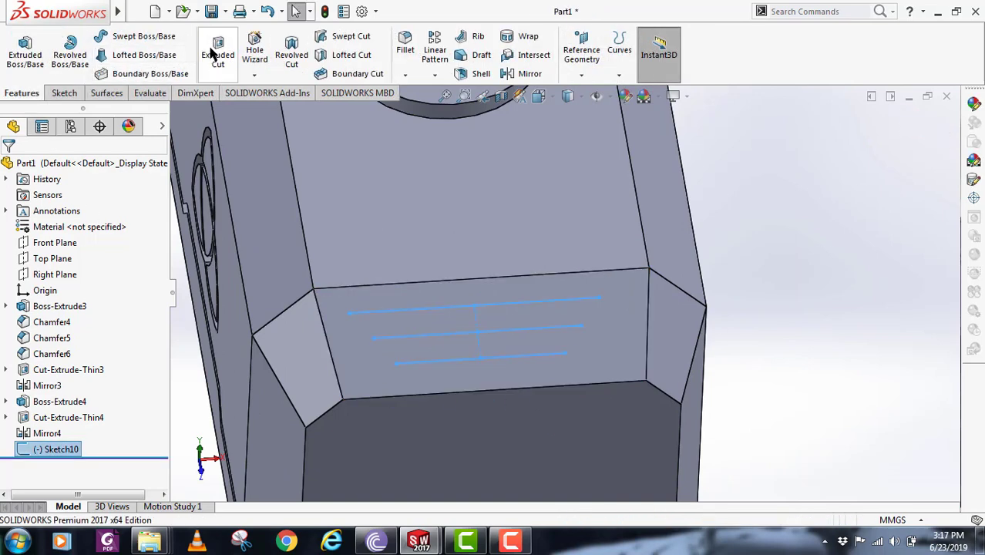
{"action": "left_click", "coordinate": [26, 54]}
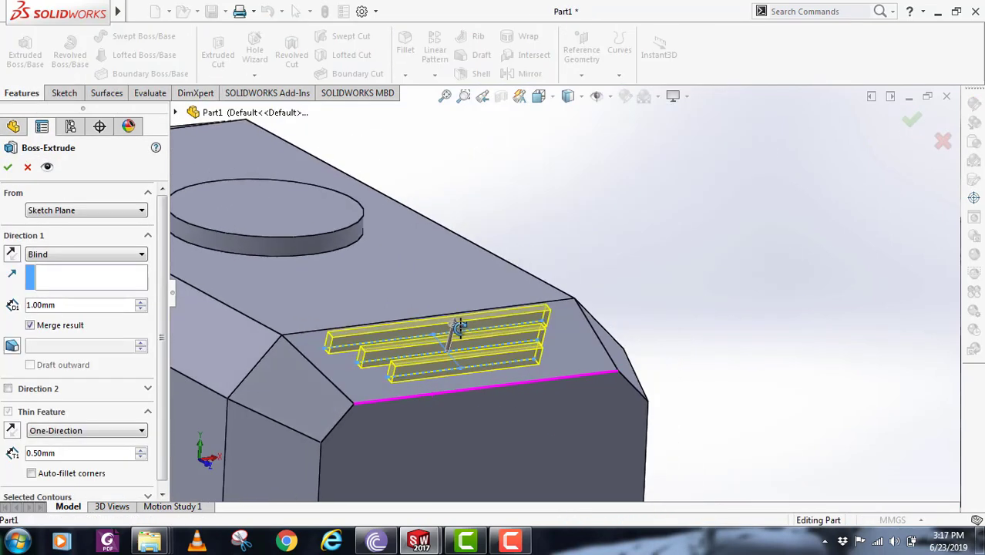
{"action": "left_click", "coordinate": [83, 453]}
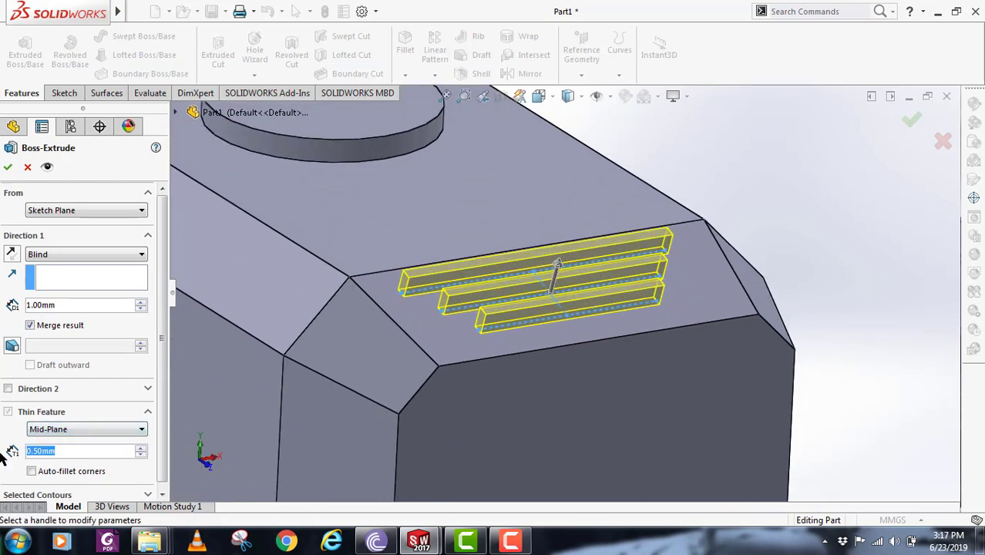
{"action": "type", "text": "0.25"}
{"action": "key", "text": "Return"}
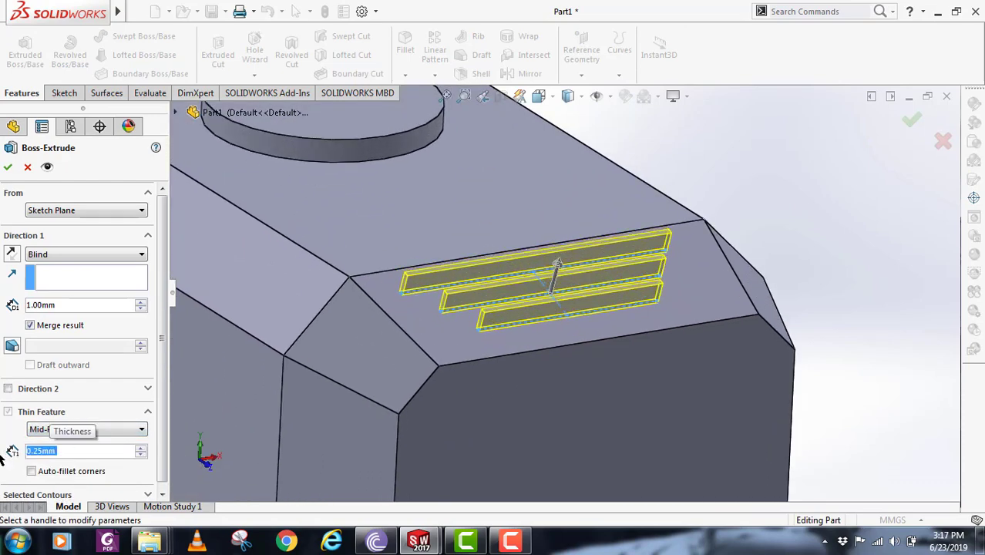
{"action": "type", "text": "0.5"}
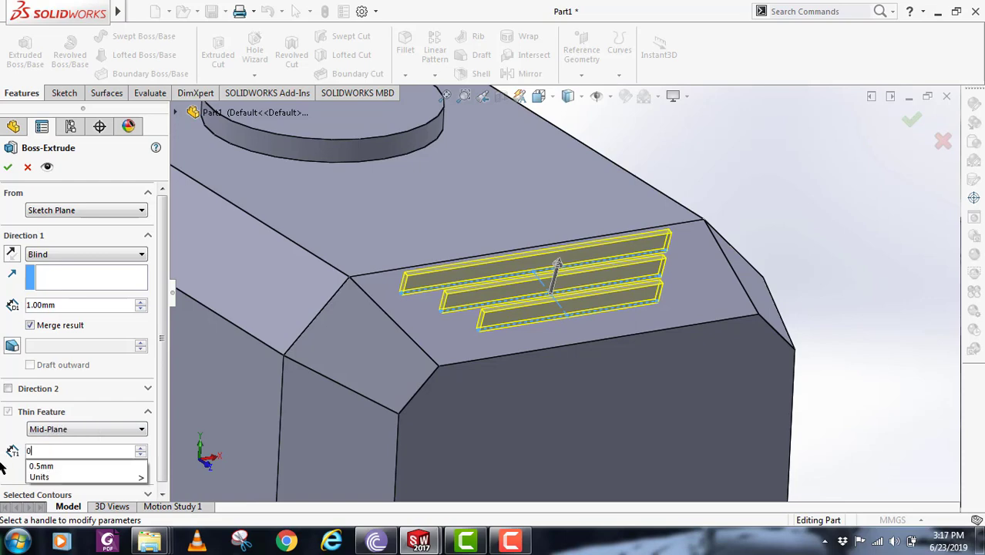
{"action": "key", "text": "Return"}
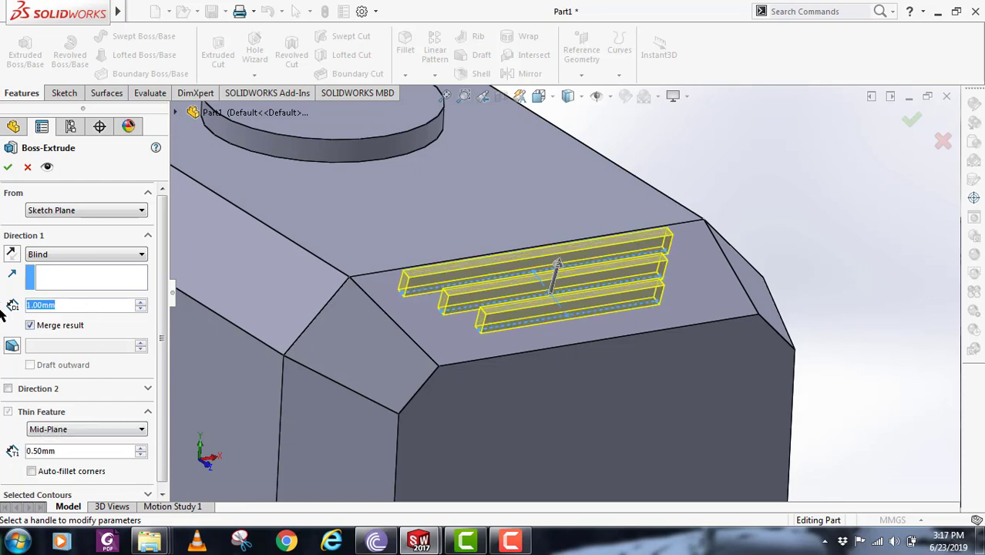
Step: Set the blind extrusion depth to 0.25 mm and create the three raised bars on the chamfer face
{"action": "type", "text": "0.25"}
{"action": "key", "text": "Return"}
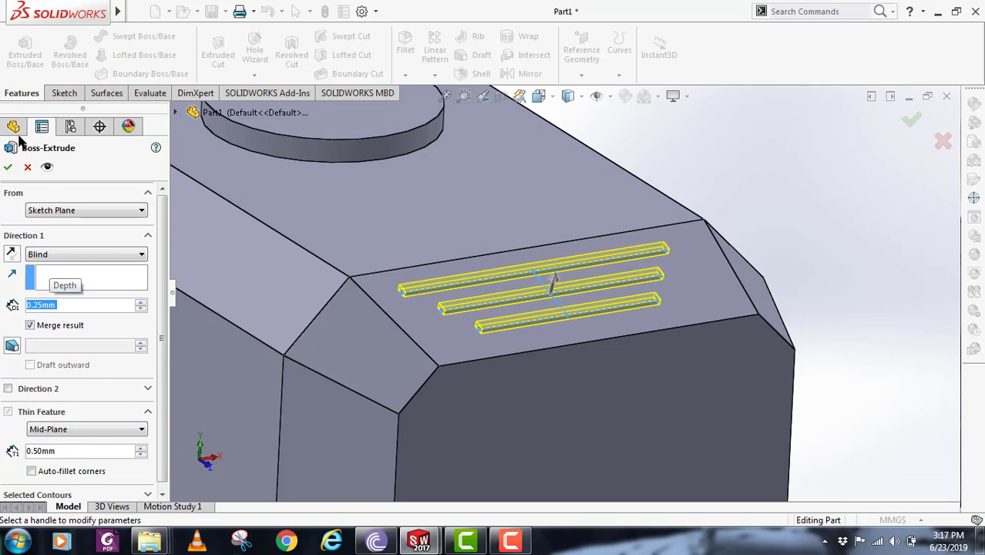
{"action": "scroll", "coordinate": [576, 291], "scroll_direction": "up", "scroll_amount": 6}
{"action": "scroll", "coordinate": [557, 378], "scroll_direction": "down", "scroll_amount": 3}
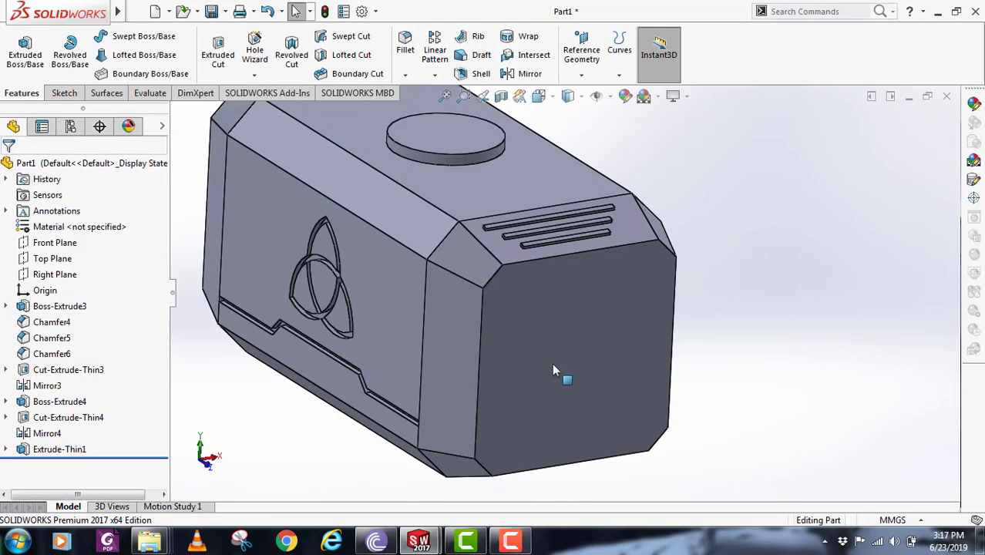
Step: Create a reference axis at the intersection of the Right Plane and the Top Plane
{"action": "middle_click", "coordinate": [553, 364]}
{"action": "scroll", "coordinate": [559, 328], "scroll_direction": "up", "scroll_amount": 3}
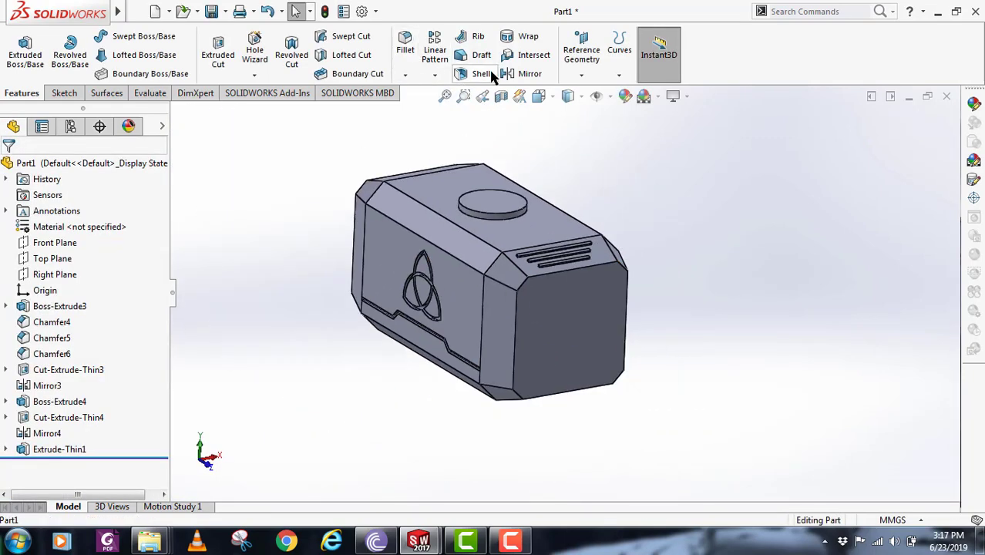
{"action": "left_click", "coordinate": [581, 77]}
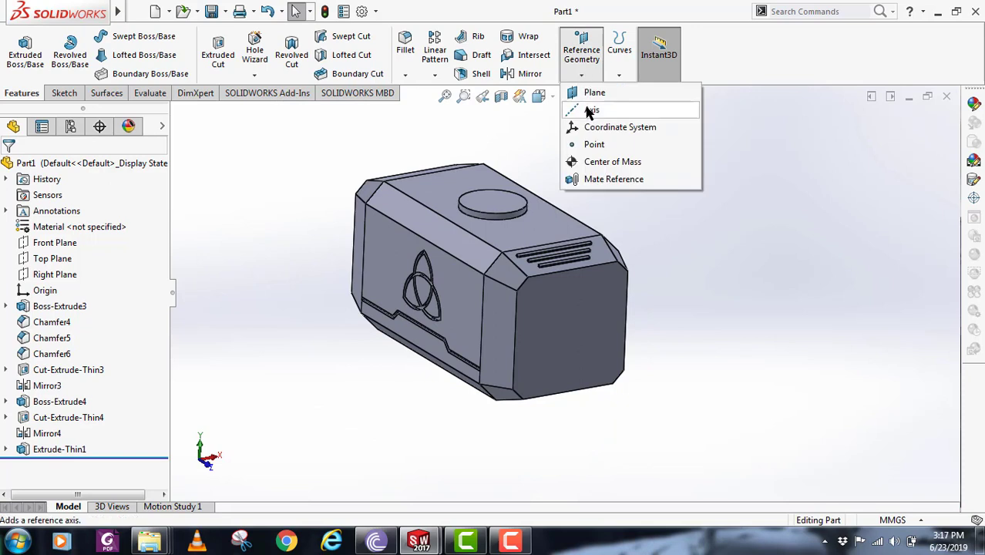
{"action": "left_click", "coordinate": [590, 110]}
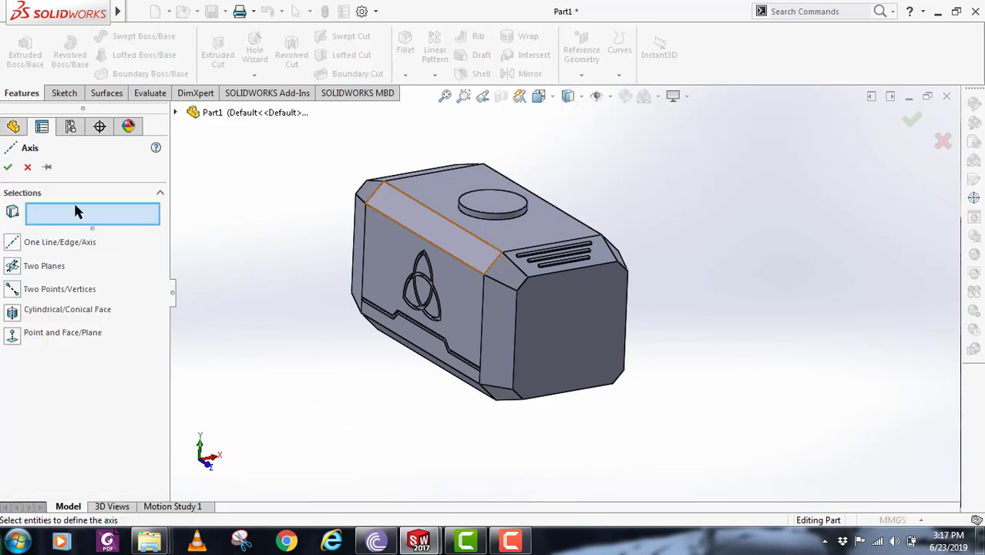
{"action": "left_click", "coordinate": [177, 113]}
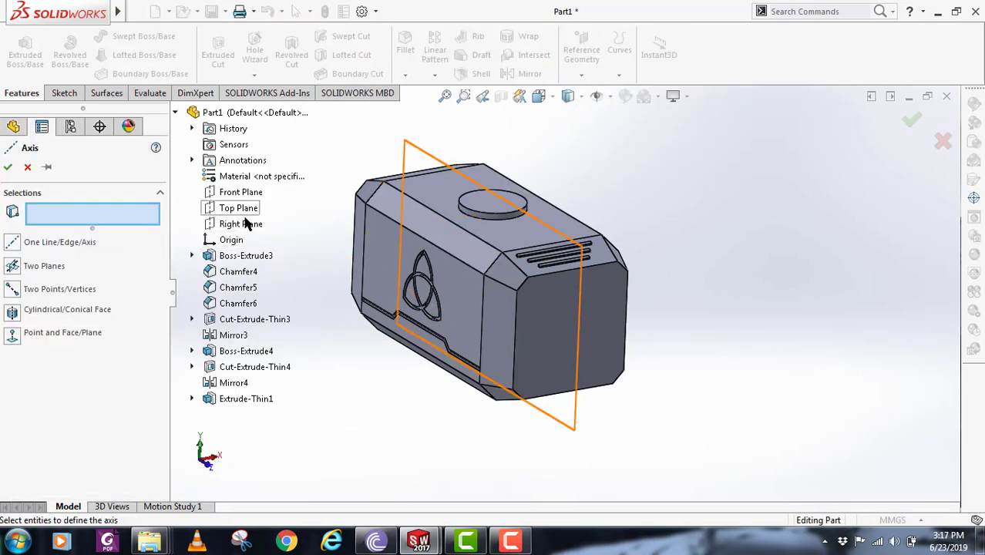
{"action": "left_click", "coordinate": [246, 223]}
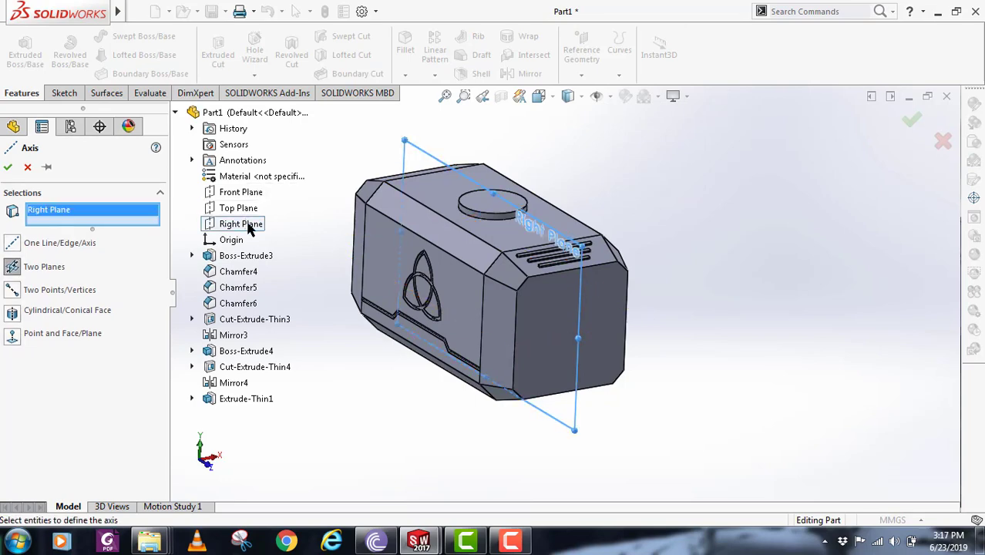
{"action": "left_click", "coordinate": [237, 213]}
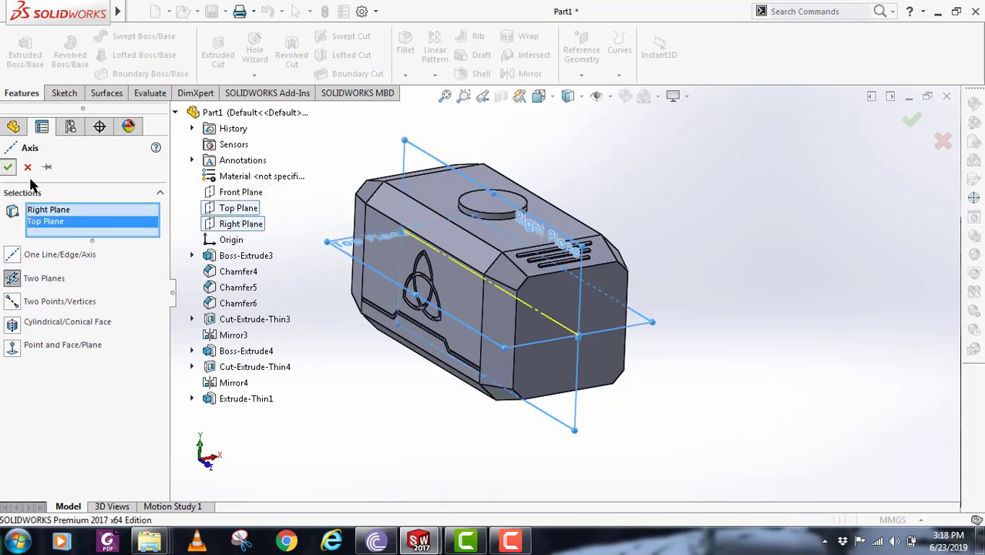
{"action": "left_click", "coordinate": [7, 167]}
Step: Circular-pattern the three raised bars around the central axis with 90° instance spacing and 4 instances
{"action": "scroll", "coordinate": [508, 295], "scroll_direction": "down", "scroll_amount": 2}
{"action": "left_click", "coordinate": [150, 481]}
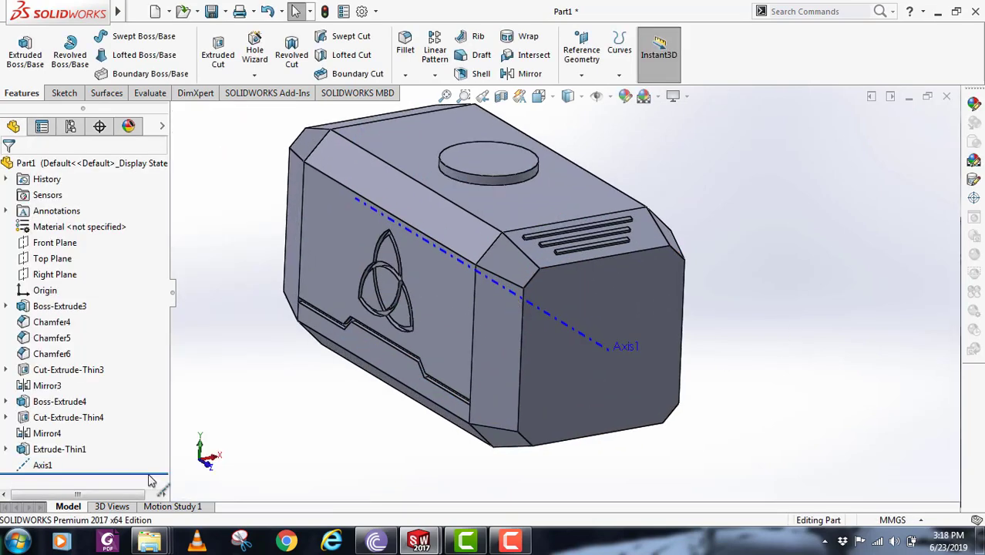
{"action": "left_click", "coordinate": [54, 448]}
{"action": "left_click", "coordinate": [436, 75]}
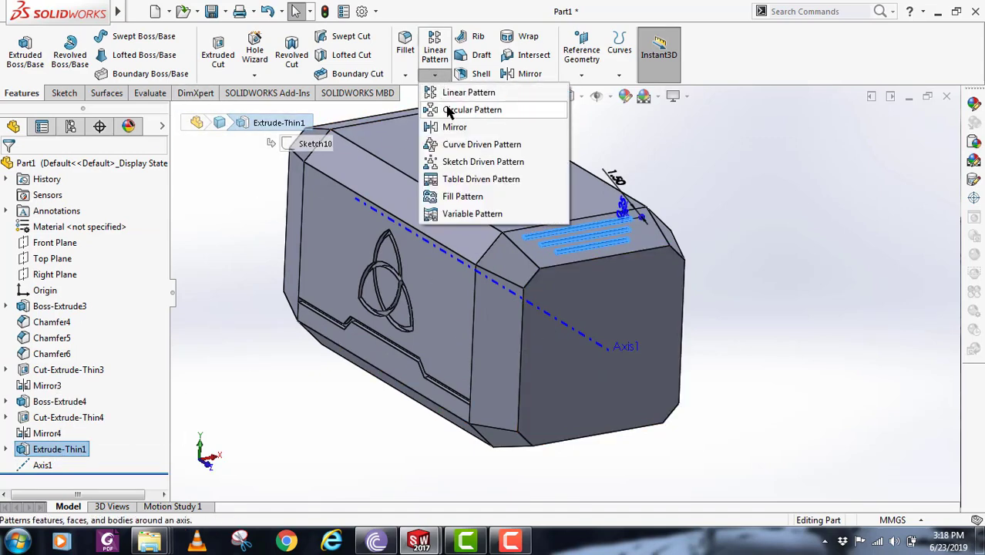
{"action": "left_click", "coordinate": [471, 109]}
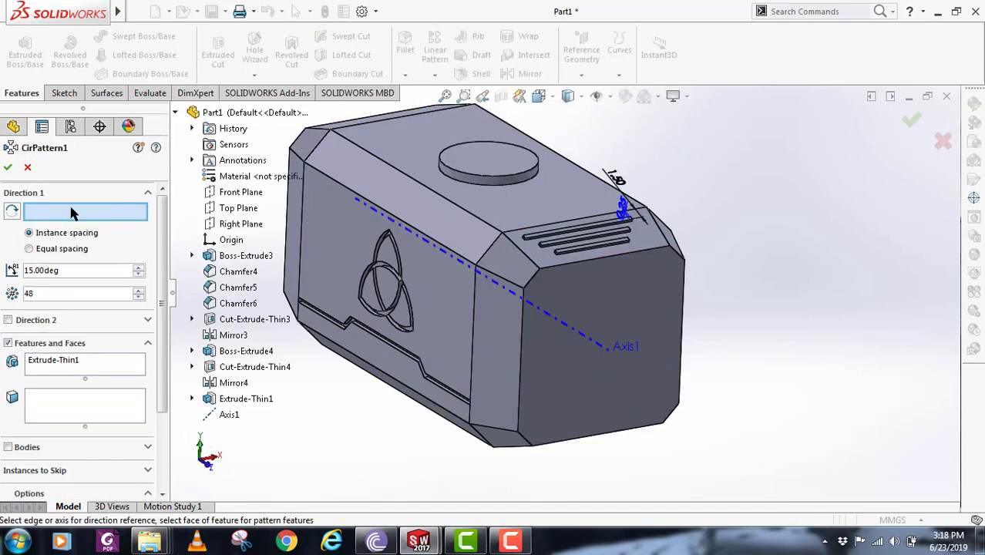
{"action": "left_click", "coordinate": [561, 322]}
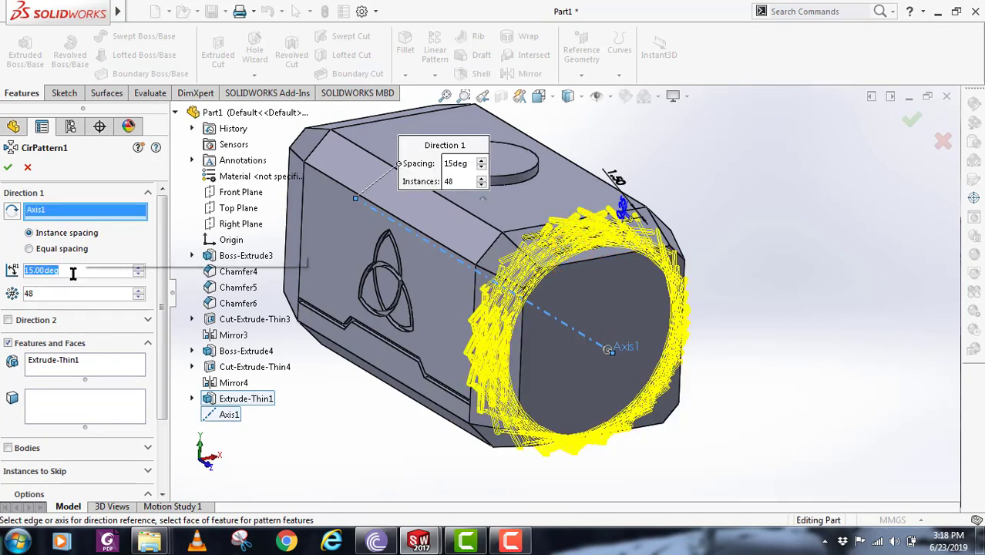
{"action": "type", "text": "90"}
{"action": "key", "text": "Return"}
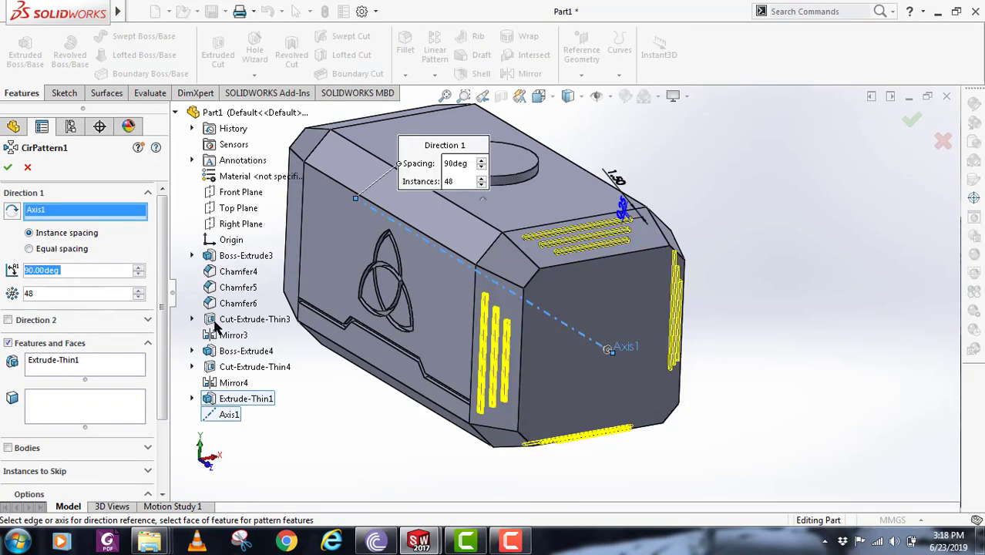
{"action": "scroll", "coordinate": [584, 377], "scroll_direction": "up", "scroll_amount": 2}
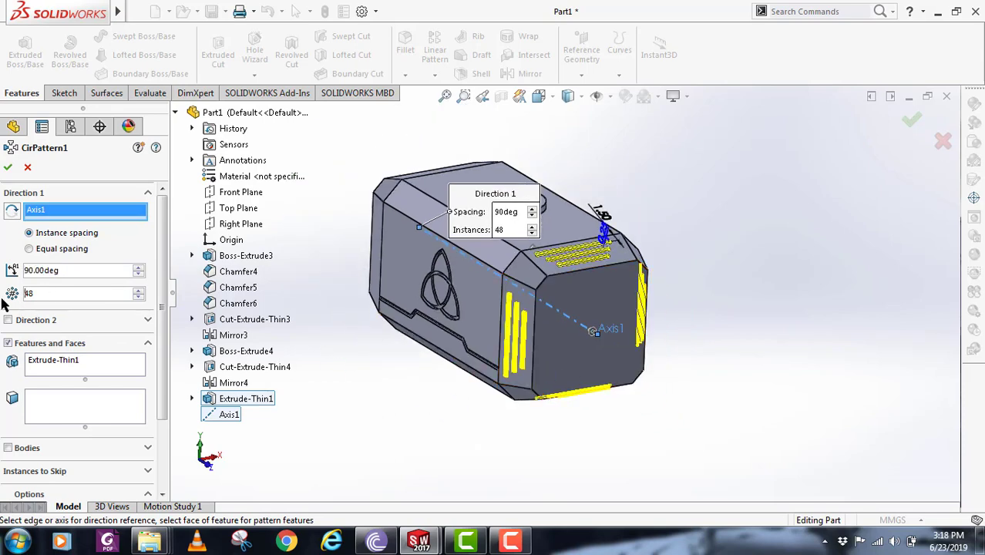
{"action": "key", "text": "Return"}
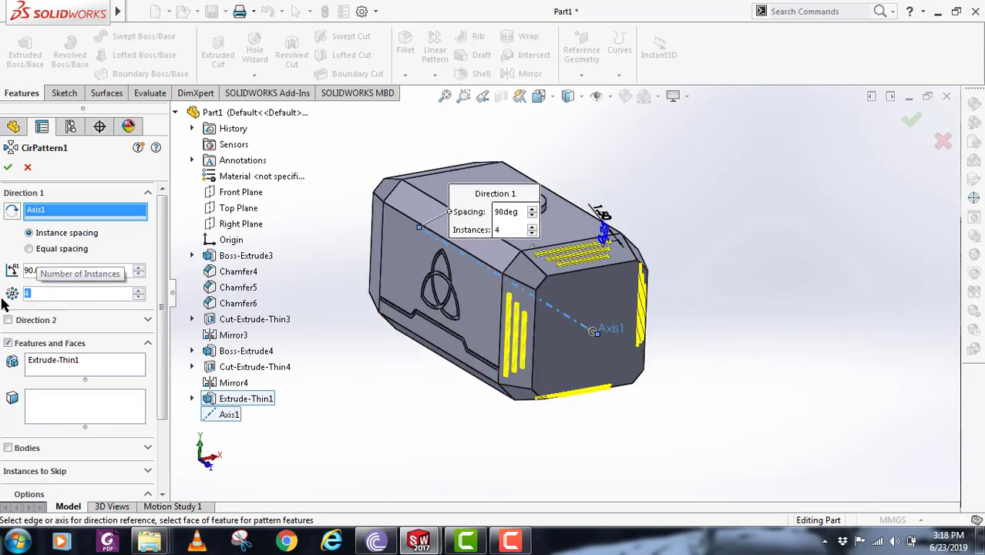
{"action": "left_click", "coordinate": [8, 166]}
Step: Mirror the circular pattern of raised bars about the Front Plane onto the head's opposite end
{"action": "middle_click_drag", "start_coordinate": [664, 370], "coordinate": [599, 470]}
{"action": "scroll", "coordinate": [556, 323], "scroll_direction": "down", "scroll_amount": 2}
{"action": "middle_click_drag", "start_coordinate": [463, 385], "coordinate": [412, 384]}
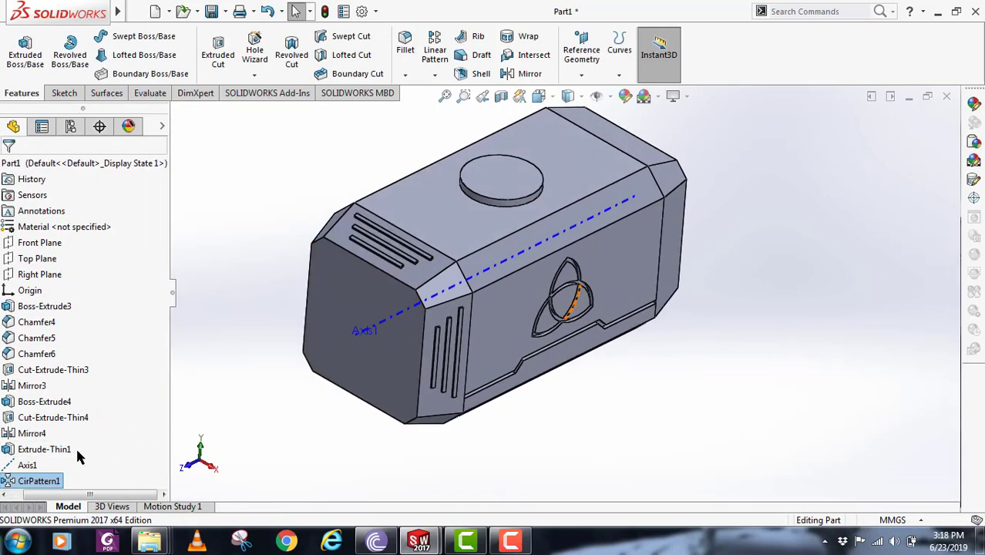
{"action": "double_click", "coordinate": [57, 481]}
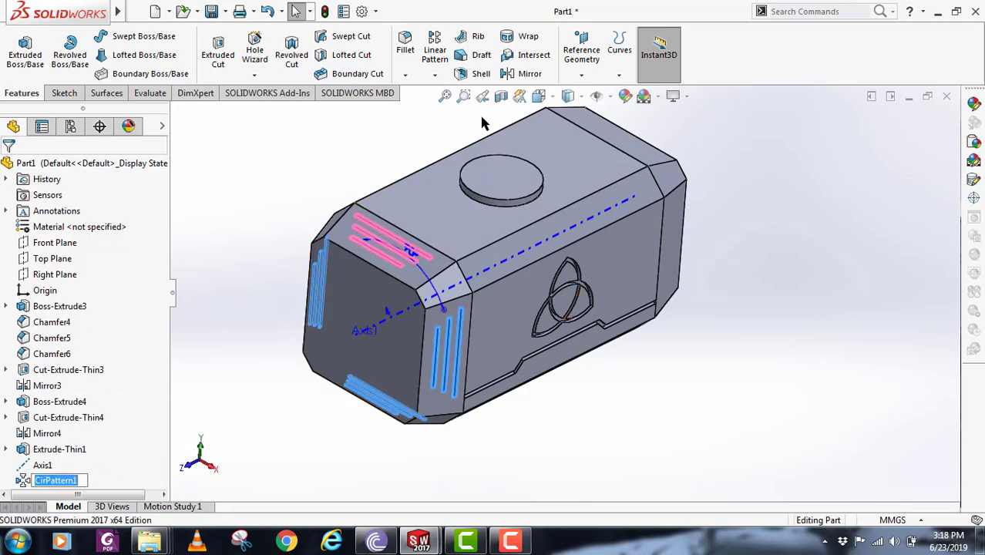
{"action": "scroll", "coordinate": [442, 162], "scroll_direction": "up", "scroll_amount": 3}
{"action": "left_click", "coordinate": [434, 75]}
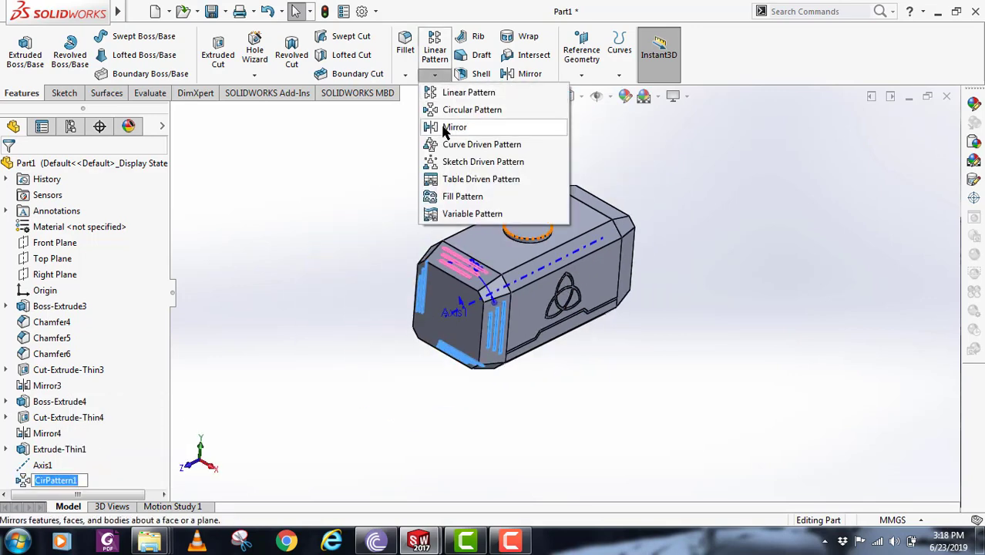
{"action": "left_click", "coordinate": [456, 125]}
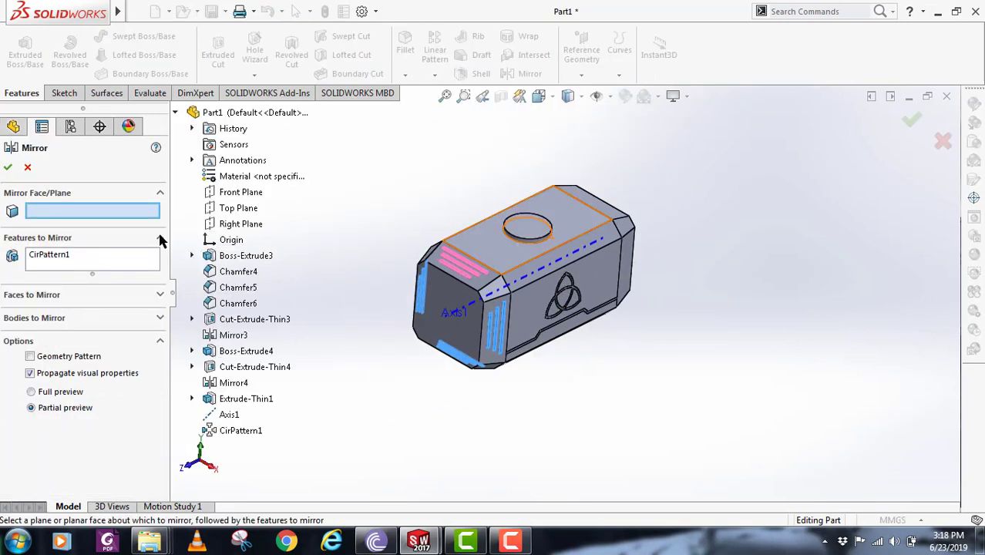
{"action": "left_click", "coordinate": [239, 197]}
{"action": "left_click", "coordinate": [8, 169]}
Step: Start a sketch on the end face of the underside round boss and draw a centred circle about 8.07 mm in diameter
{"action": "middle_click_drag", "start_coordinate": [699, 291], "coordinate": [586, 258]}
{"action": "scroll", "coordinate": [614, 339], "scroll_direction": "up", "scroll_amount": 4}
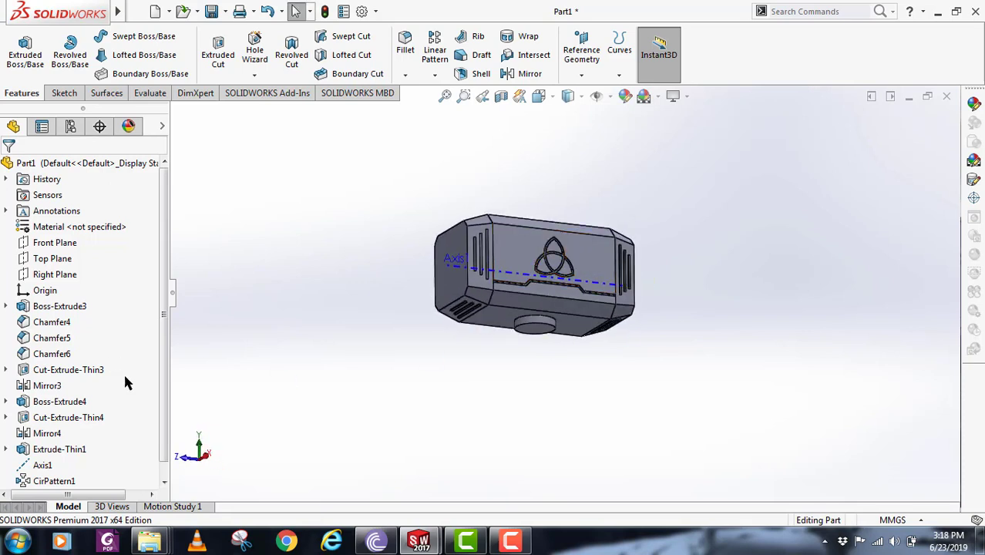
{"action": "left_click_drag", "start_coordinate": [163, 389], "coordinate": [165, 404]}
{"action": "mouse_move", "coordinate": [563, 323]}
{"action": "middle_mouse_down"}
{"action": "mouse_move", "coordinate": [545, 256]}
{"action": "mouse_move", "coordinate": [576, 319]}
{"action": "middle_mouse_up"}
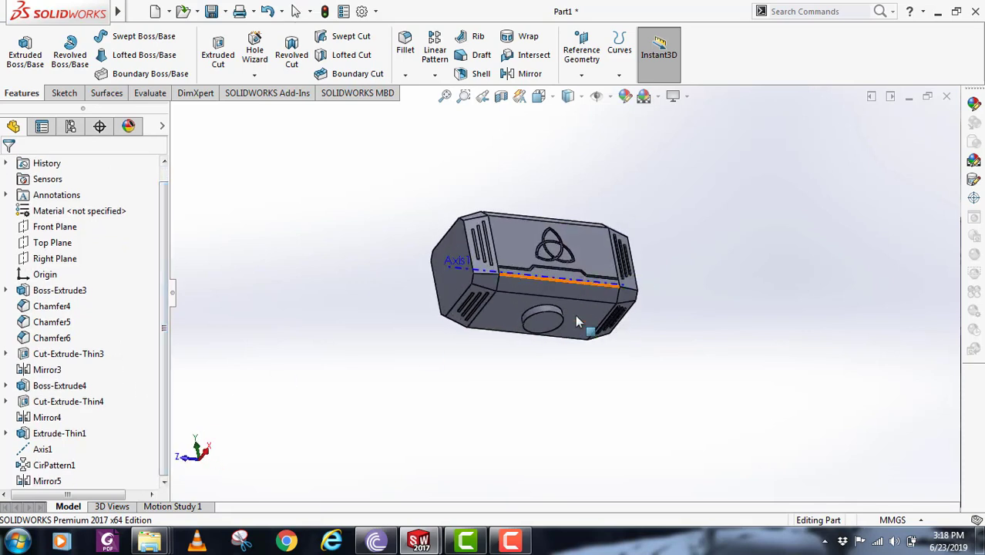
{"action": "scroll", "coordinate": [576, 326], "scroll_direction": "down", "scroll_amount": 3}
{"action": "left_click", "coordinate": [528, 322]}
{"action": "left_click", "coordinate": [580, 245]}
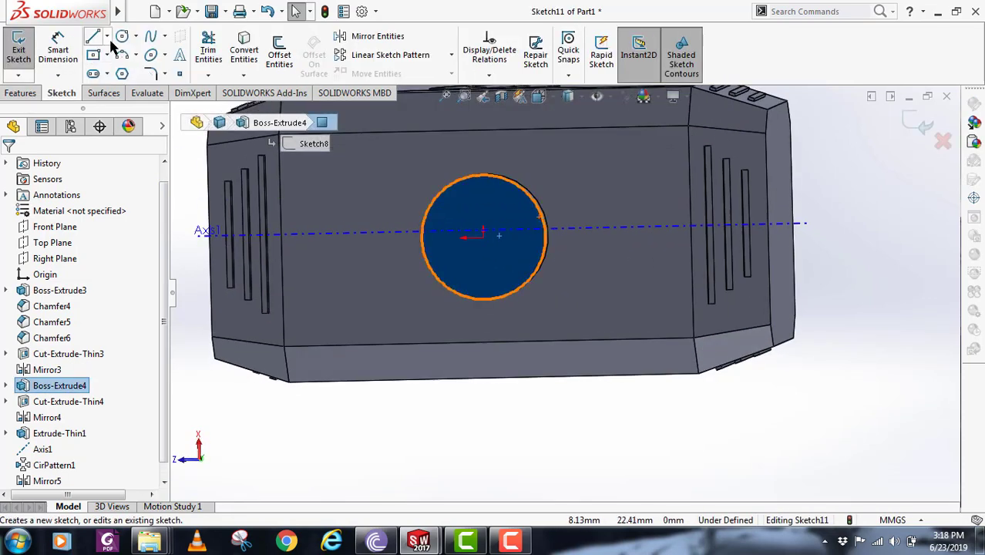
{"action": "left_click", "coordinate": [122, 36]}
{"action": "scroll", "coordinate": [494, 251], "scroll_direction": "down", "scroll_amount": 2}
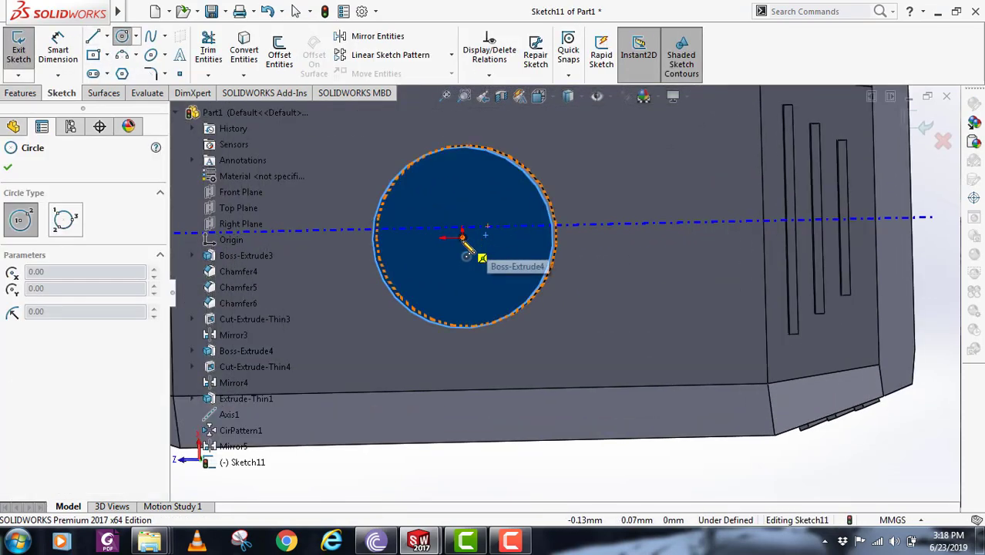
{"action": "left_click", "coordinate": [463, 235]}
{"action": "left_click", "coordinate": [516, 282]}
Step: Set the circle's diameter to 8 mm and finish the sketch
{"action": "left_click", "coordinate": [58, 48]}
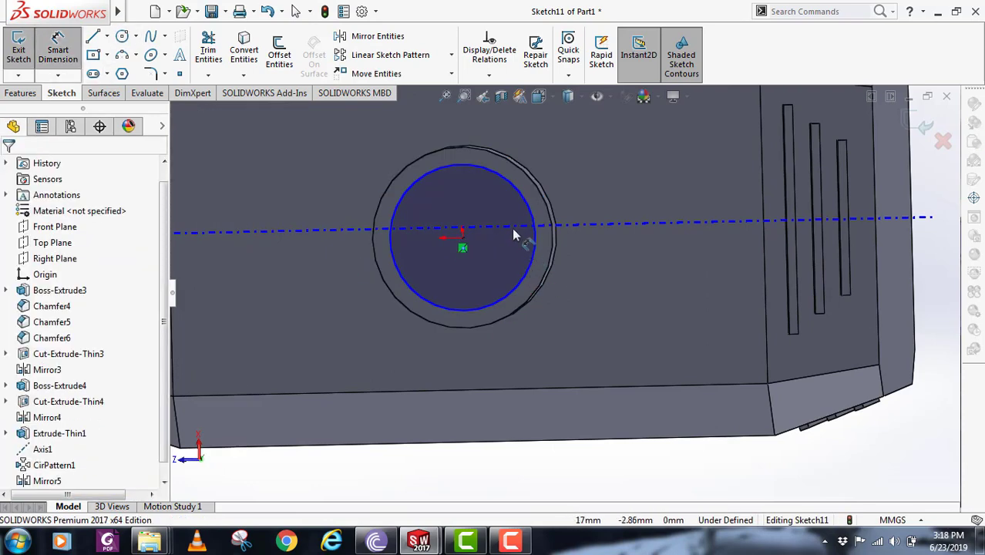
{"action": "left_click", "coordinate": [529, 205]}
{"action": "left_click", "coordinate": [621, 163]}
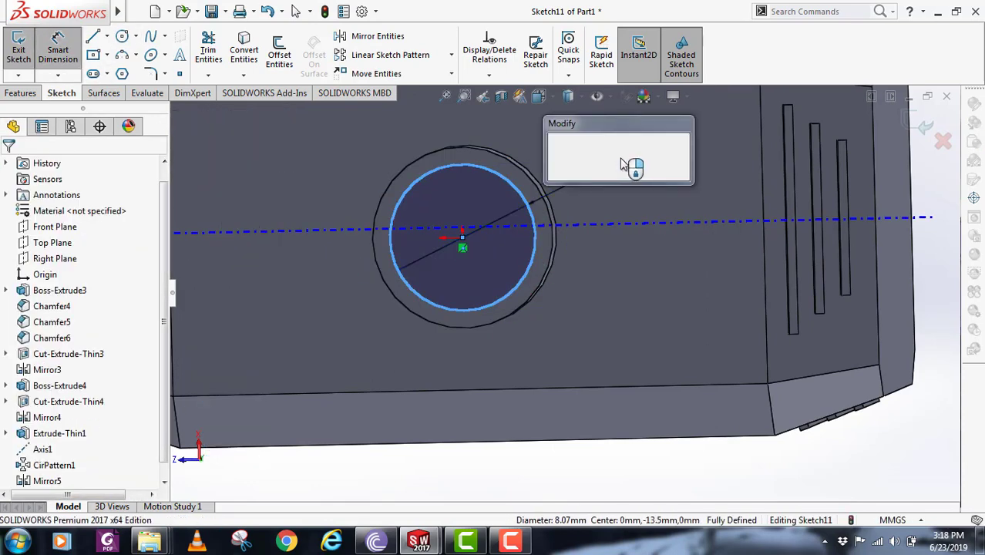
{"action": "type", "text": "8"}
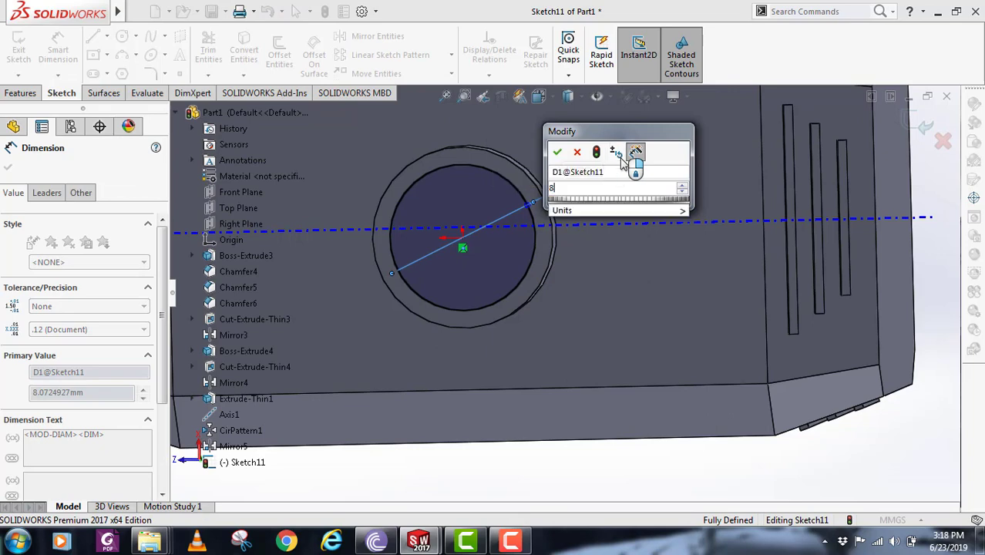
{"action": "key", "text": "Return"}
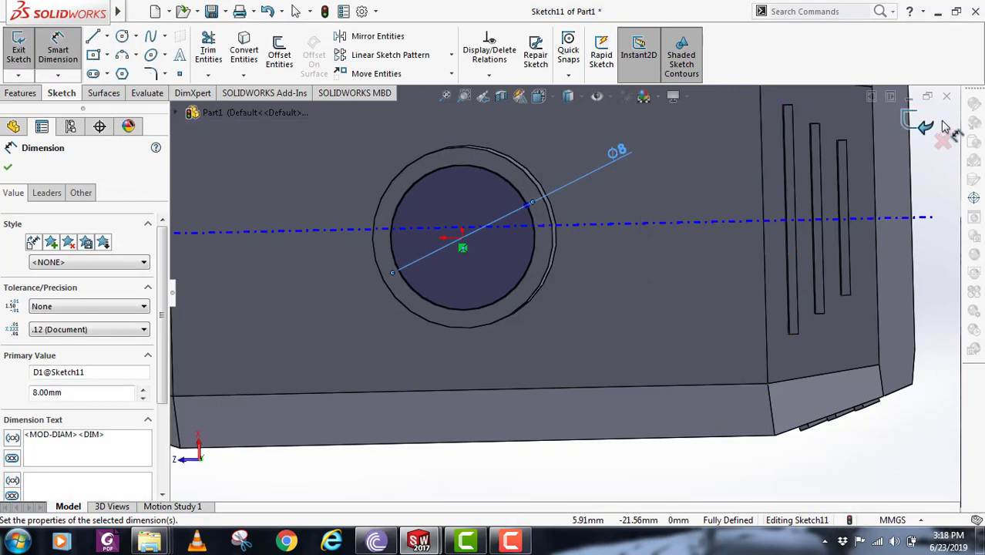
{"action": "left_click", "coordinate": [923, 126]}
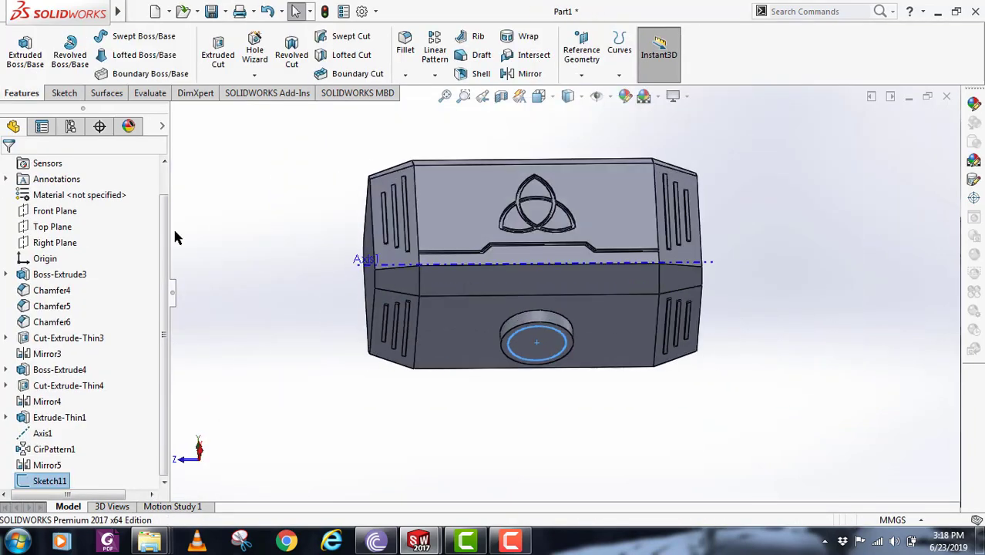
Step: Extrude the circle as a blind boss 5.5 mm outward from the underside round boss
{"action": "left_click", "coordinate": [25, 50]}
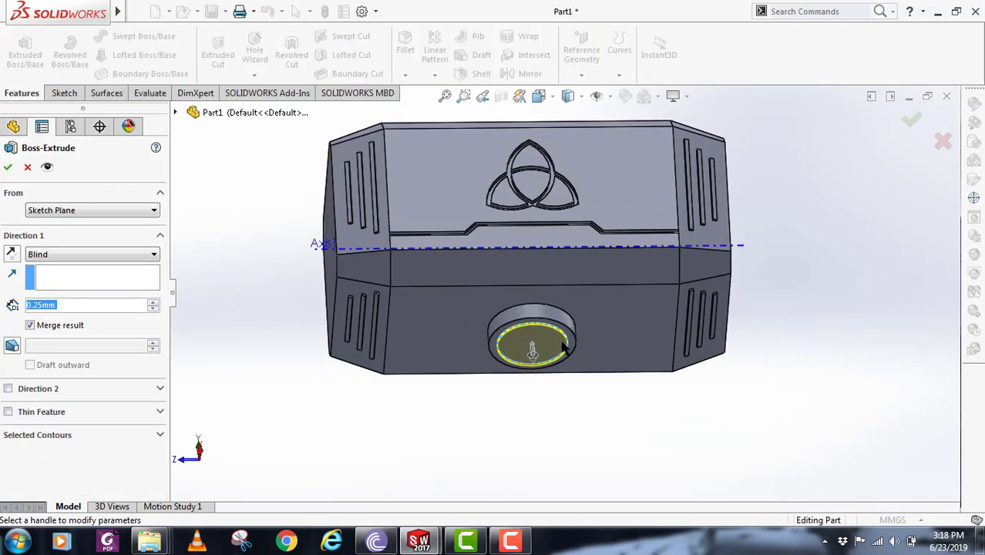
{"action": "type", "text": "5.5"}
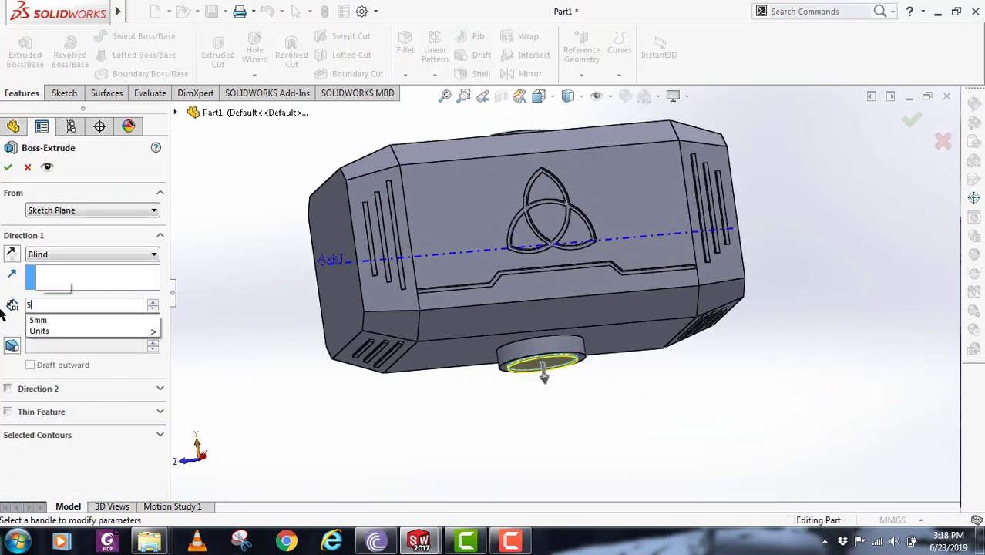
{"action": "key", "text": "Return"}
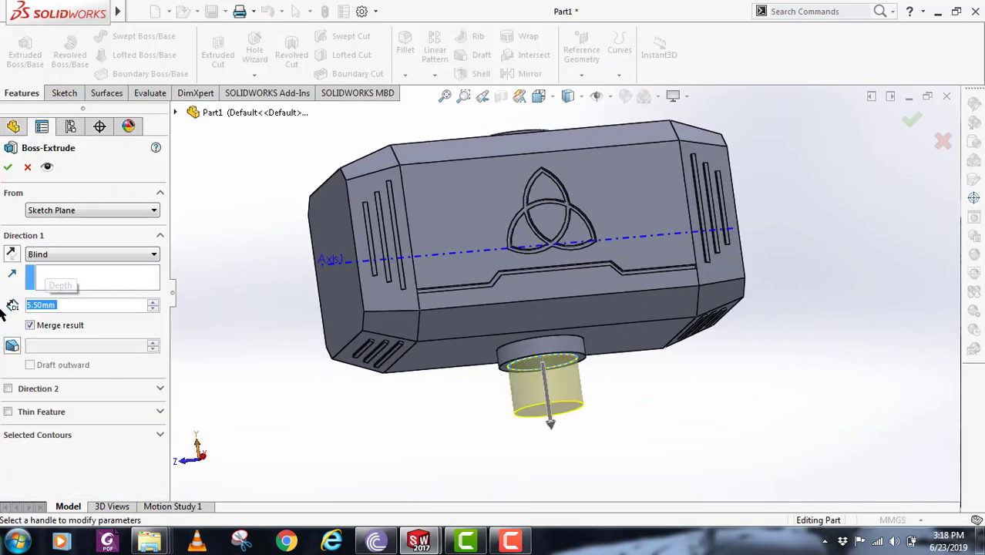
{"action": "left_click", "coordinate": [914, 123]}
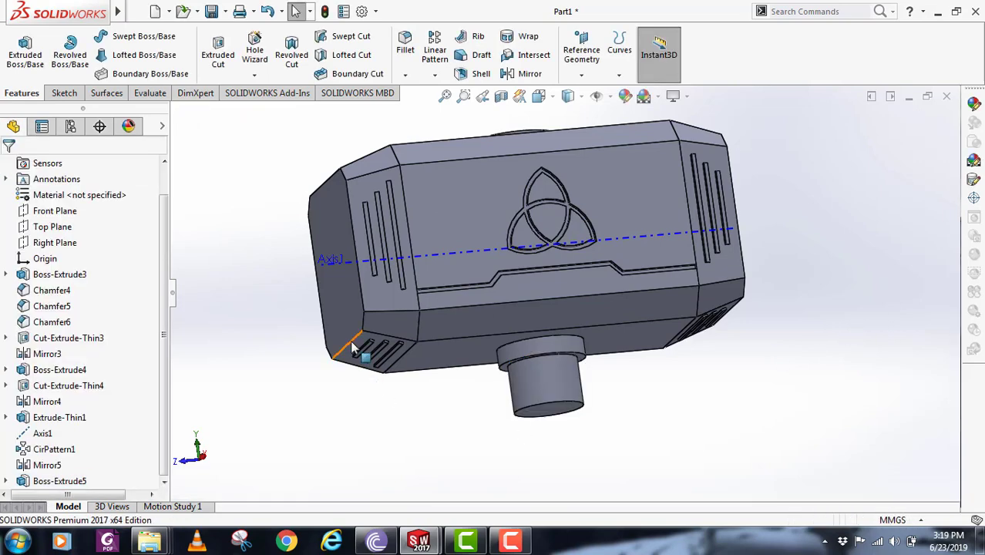
Step: Edit the new cylindrical extrusion and turn off Merge result so it forms a separate body
{"action": "right_click", "coordinate": [54, 481]}
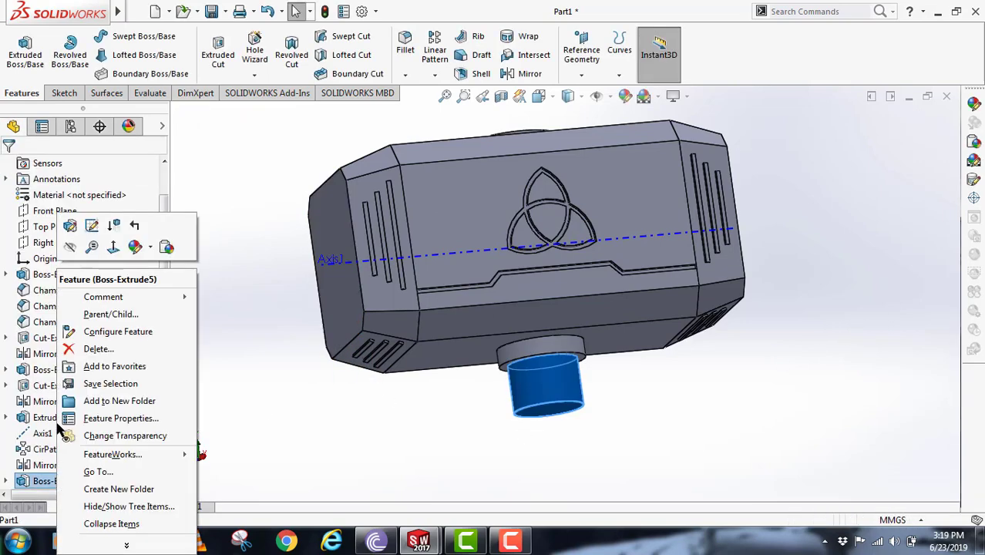
{"action": "left_click", "coordinate": [89, 225]}
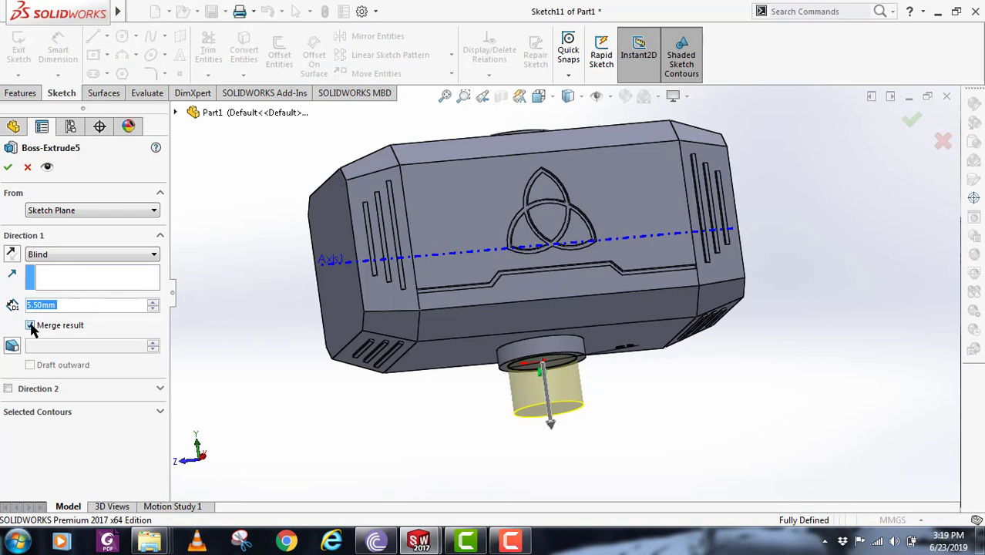
{"action": "left_click", "coordinate": [8, 169]}
Step: Start a sketch on the Right Plane and draw a three-point arc about 5.37 mm in radius across the cylinder's lower corner
{"action": "middle_click_drag", "start_coordinate": [529, 373], "coordinate": [559, 398]}
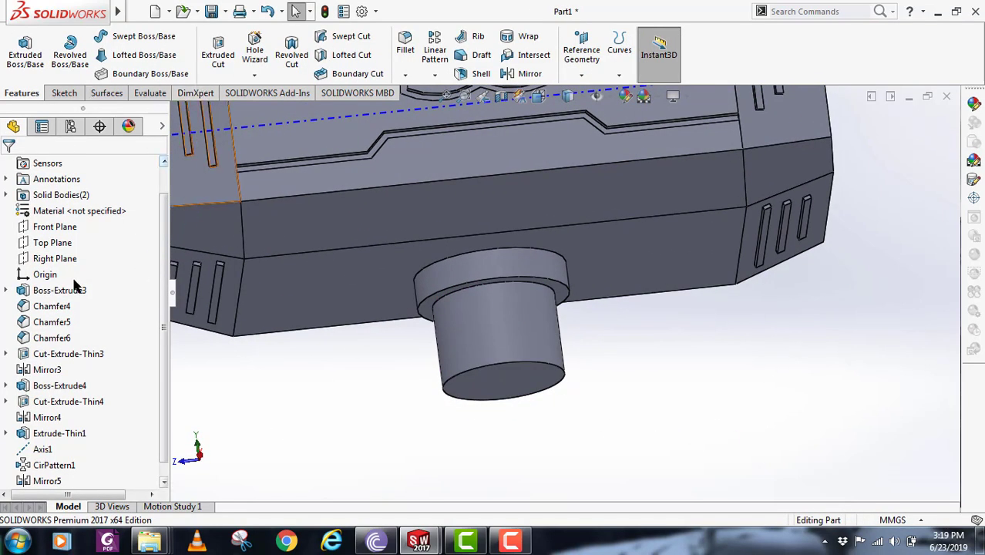
{"action": "left_click", "coordinate": [55, 259]}
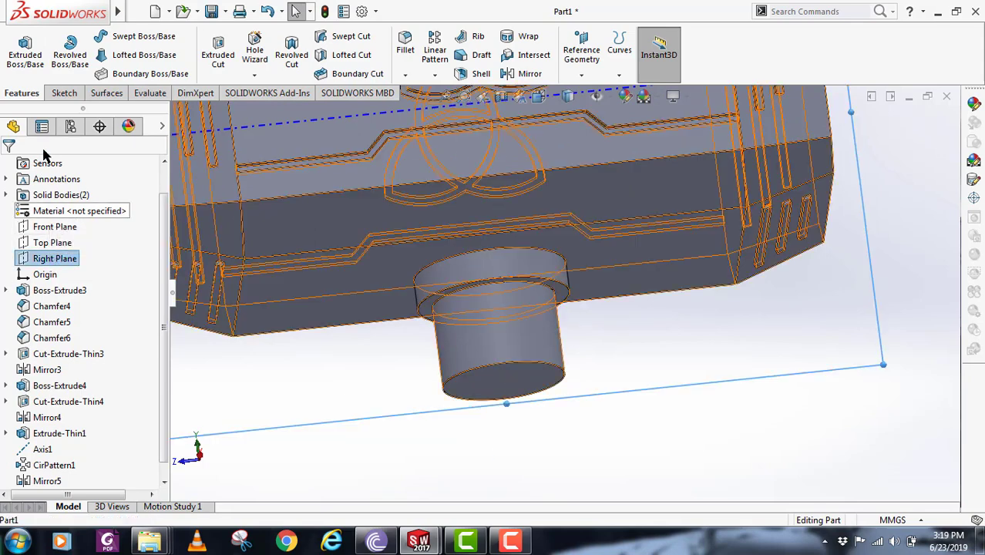
{"action": "left_click", "coordinate": [64, 93]}
{"action": "left_click", "coordinate": [19, 50]}
{"action": "mouse_move", "coordinate": [540, 393]}
{"action": "middle_mouse_down"}
{"action": "mouse_move", "coordinate": [546, 385]}
{"action": "mouse_move", "coordinate": [546, 397]}
{"action": "mouse_move", "coordinate": [540, 347]}
{"action": "mouse_move", "coordinate": [553, 336]}
{"action": "mouse_move", "coordinate": [557, 348]}
{"action": "middle_mouse_up"}
{"action": "scroll", "coordinate": [557, 347], "scroll_direction": "up", "scroll_amount": 3}
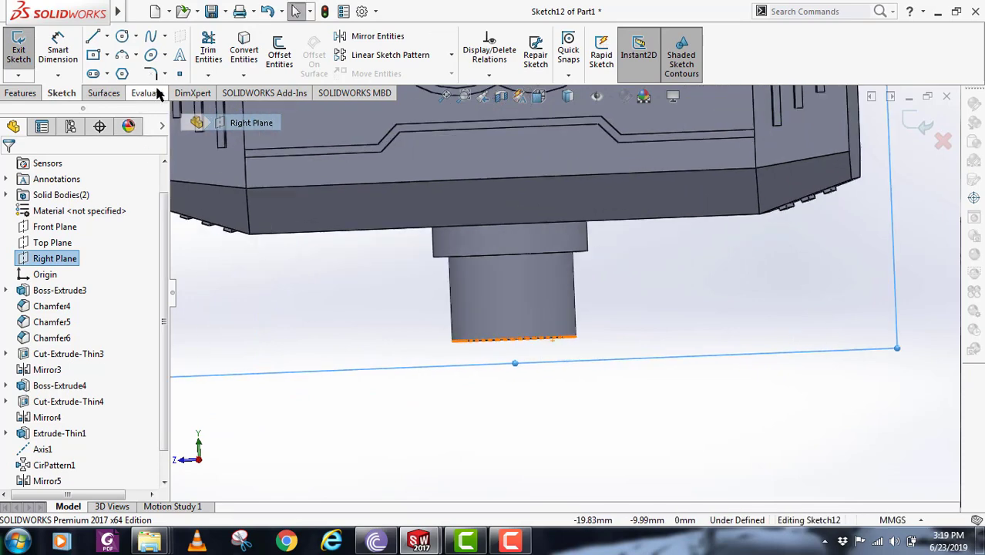
{"action": "left_click", "coordinate": [124, 57]}
{"action": "left_click", "coordinate": [396, 293]}
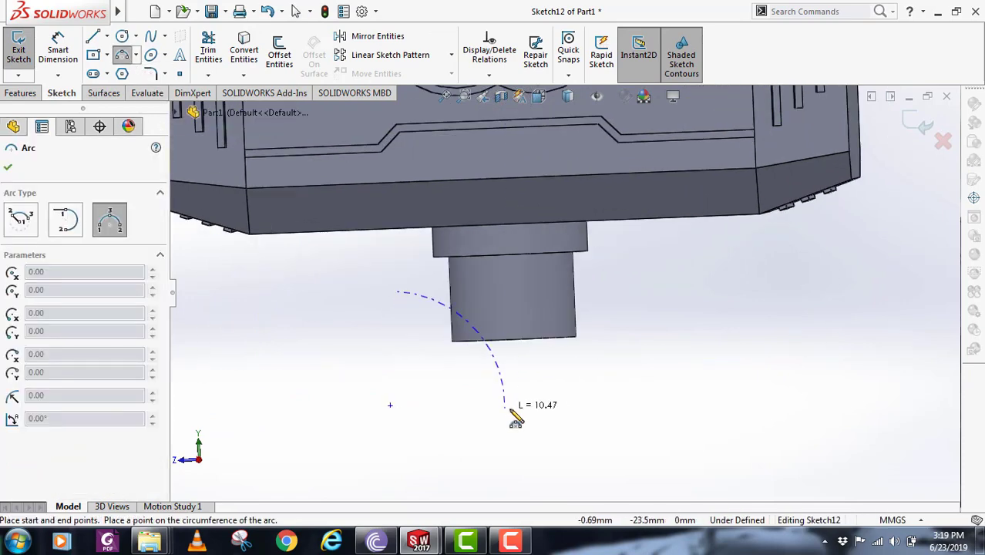
{"action": "left_click", "coordinate": [505, 377]}
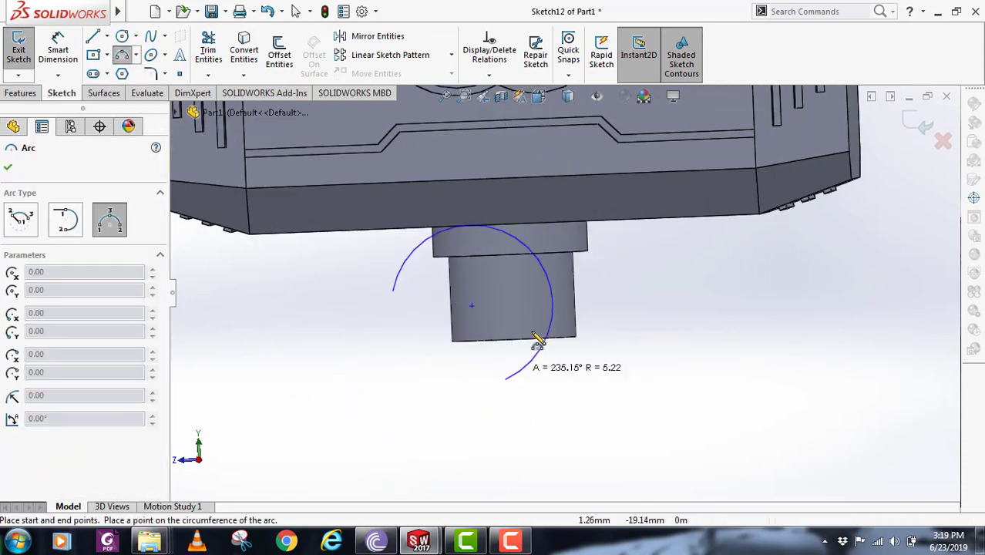
{"action": "left_click", "coordinate": [494, 333]}
{"action": "key", "text": "Escape"}
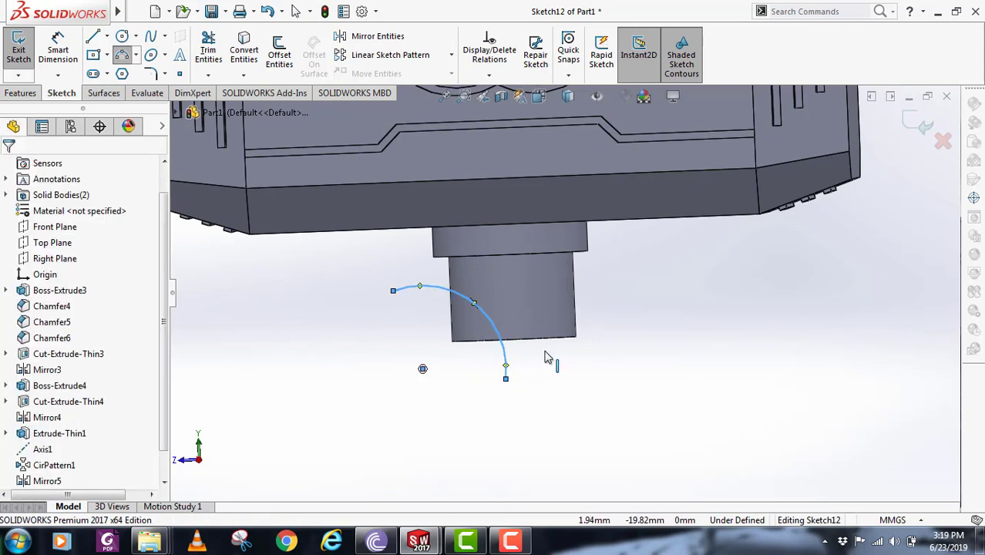
Step: Draw a vertical line about 2.1 mm long downward from the arc's lower endpoint
{"action": "left_click", "coordinate": [92, 39]}
{"action": "left_click", "coordinate": [506, 378]}
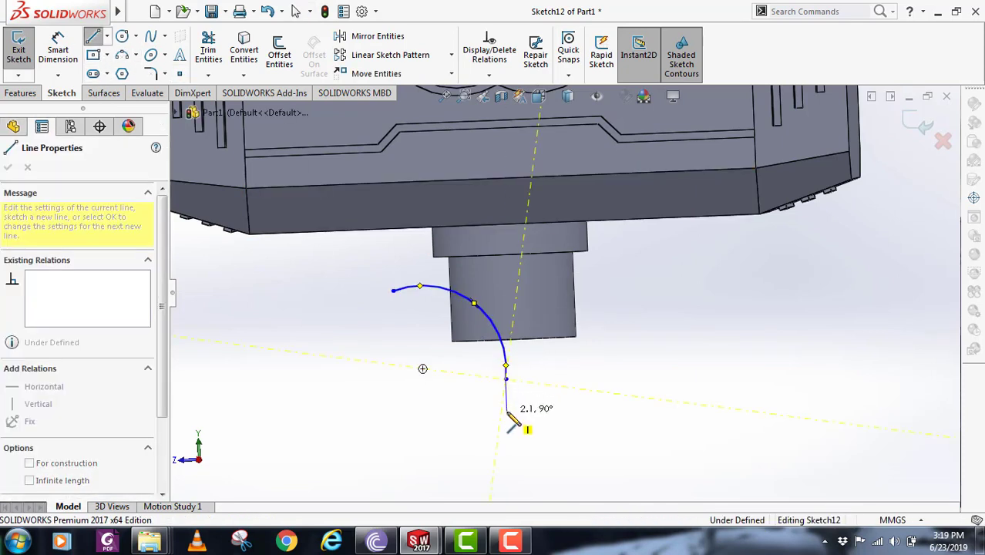
{"action": "left_click", "coordinate": [506, 412]}
{"action": "key", "text": "Escape"}
Step: Add a tangent relation between the three-point arc and the vertical line at its lower end
{"action": "left_click", "coordinate": [507, 363]}
{"action": "left_click", "coordinate": [507, 396], "text": "ctrl"}
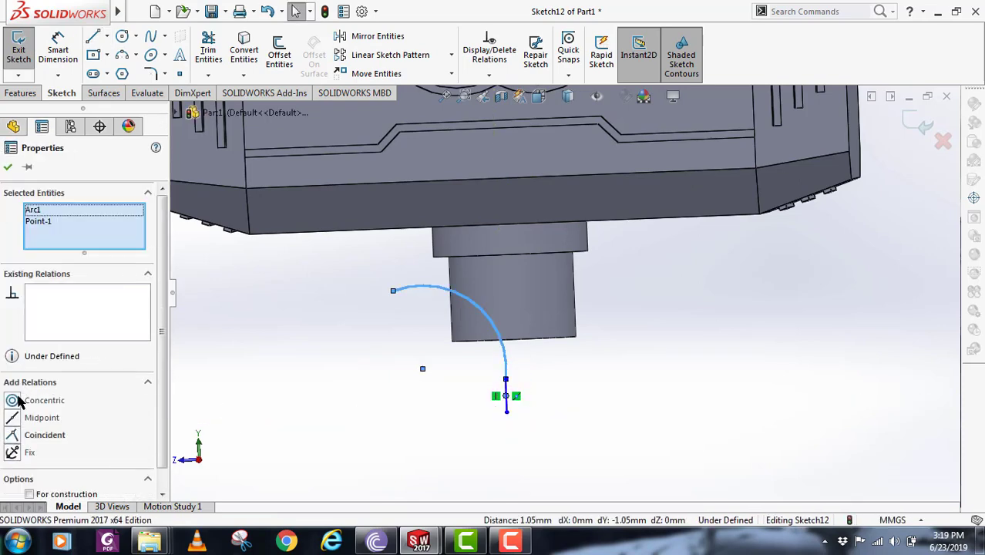
{"action": "left_click", "coordinate": [663, 362]}
{"action": "left_click", "coordinate": [506, 363]}
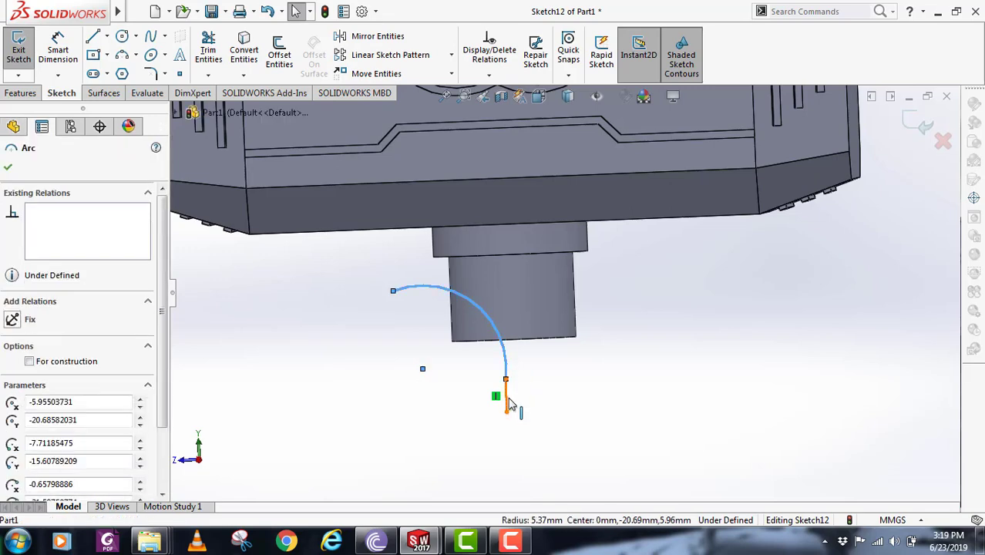
{"action": "left_click", "coordinate": [507, 403], "text": "ctrl"}
{"action": "scroll", "coordinate": [540, 412], "scroll_direction": "down", "scroll_amount": 3}
{"action": "left_click", "coordinate": [538, 384]}
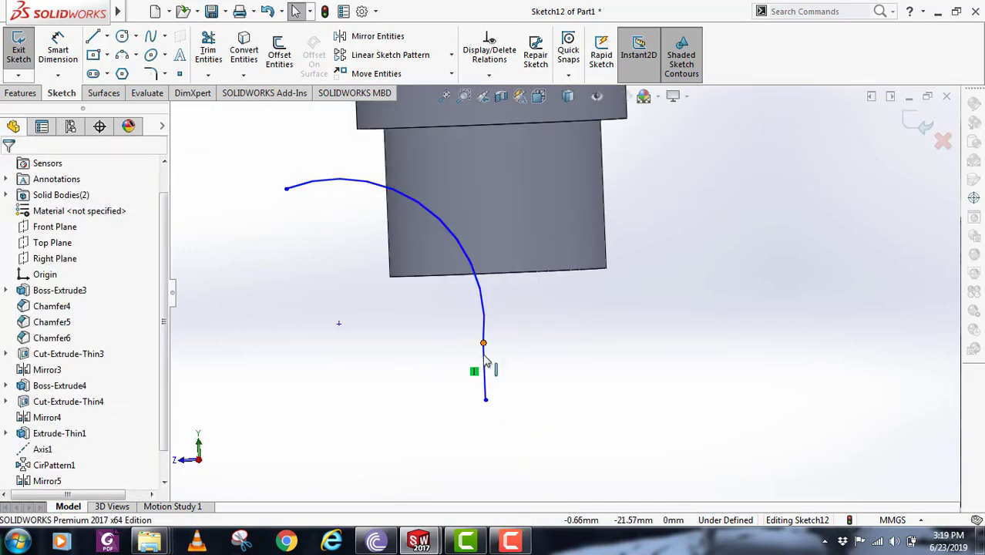
{"action": "left_click", "coordinate": [486, 365]}
{"action": "left_click", "coordinate": [483, 327], "text": "ctrl"}
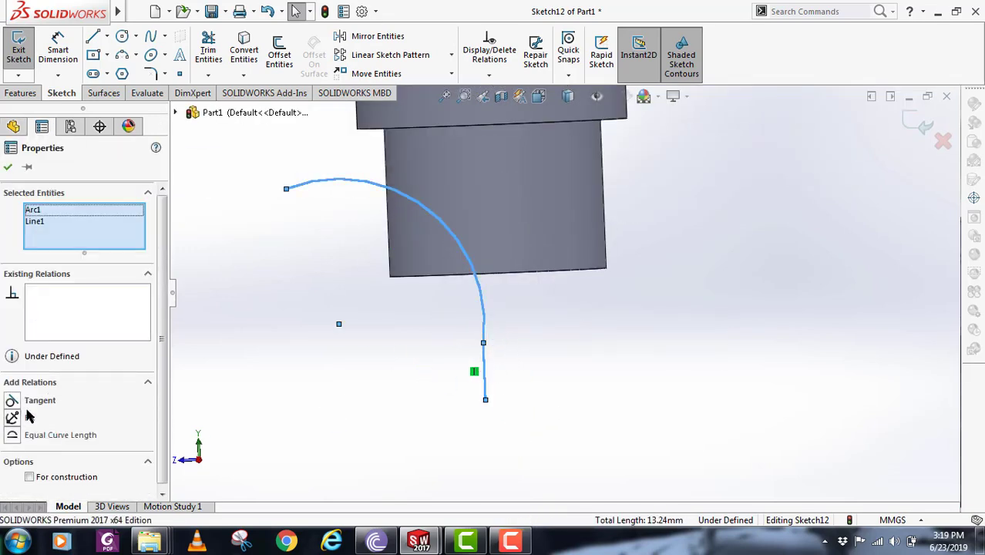
{"action": "left_click", "coordinate": [21, 404]}
{"action": "scroll", "coordinate": [512, 299], "scroll_direction": "up", "scroll_amount": 2}
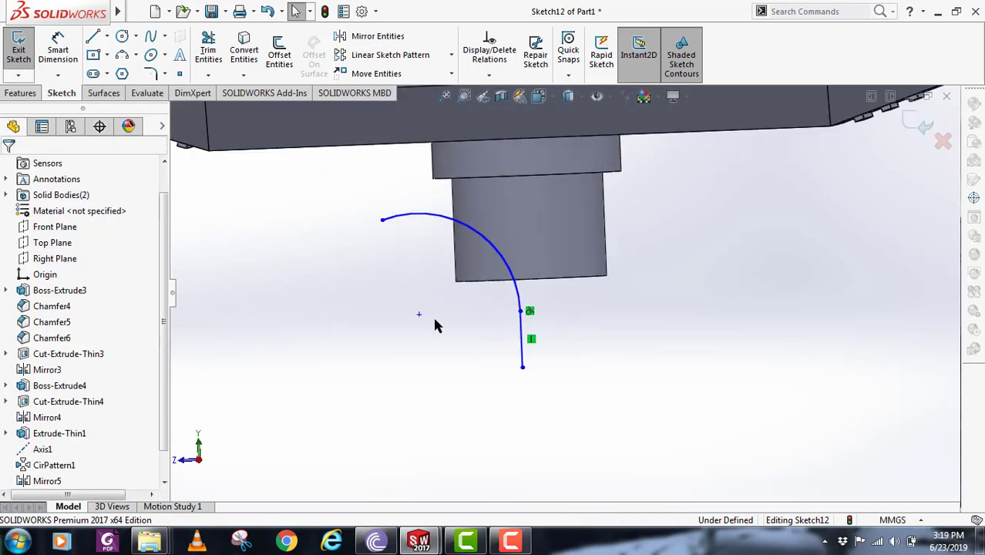
{"action": "scroll", "coordinate": [591, 330], "scroll_direction": "up", "scroll_amount": 3}
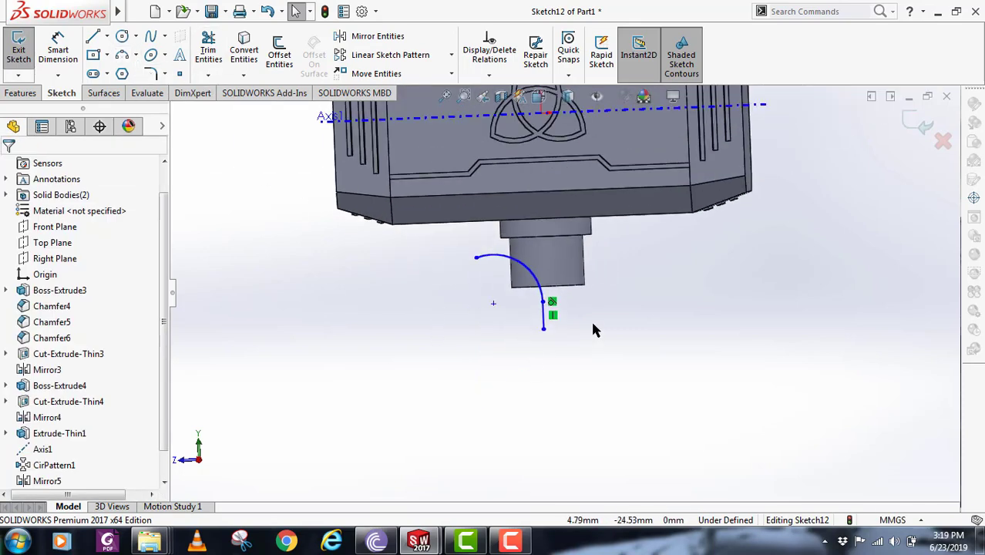
Step: Draw a vertical line about 15.61 mm long downward from the origin and make it construction geometry
{"action": "left_click", "coordinate": [93, 37]}
{"action": "scroll", "coordinate": [594, 315], "scroll_direction": "down", "scroll_amount": 2}
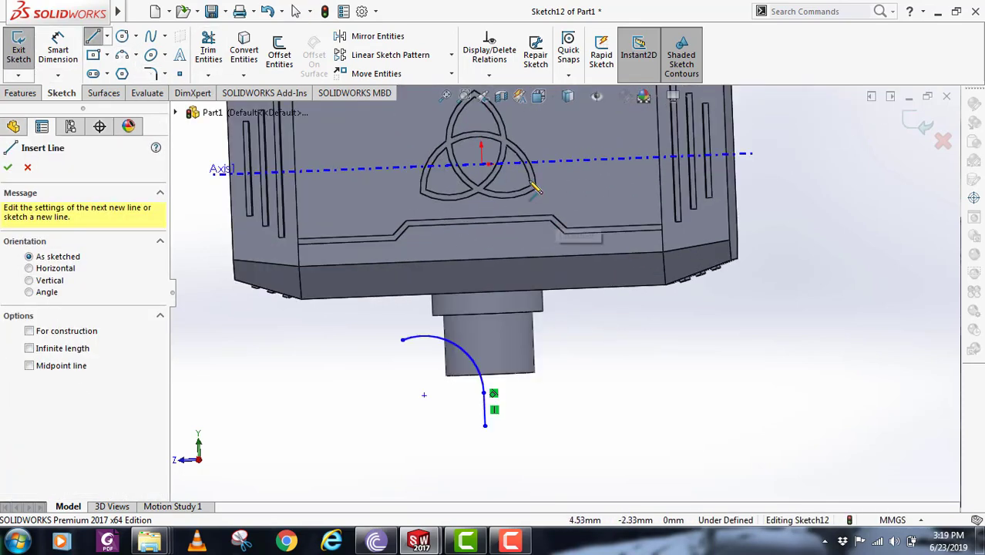
{"action": "left_click", "coordinate": [482, 164]}
{"action": "left_click", "coordinate": [488, 335]}
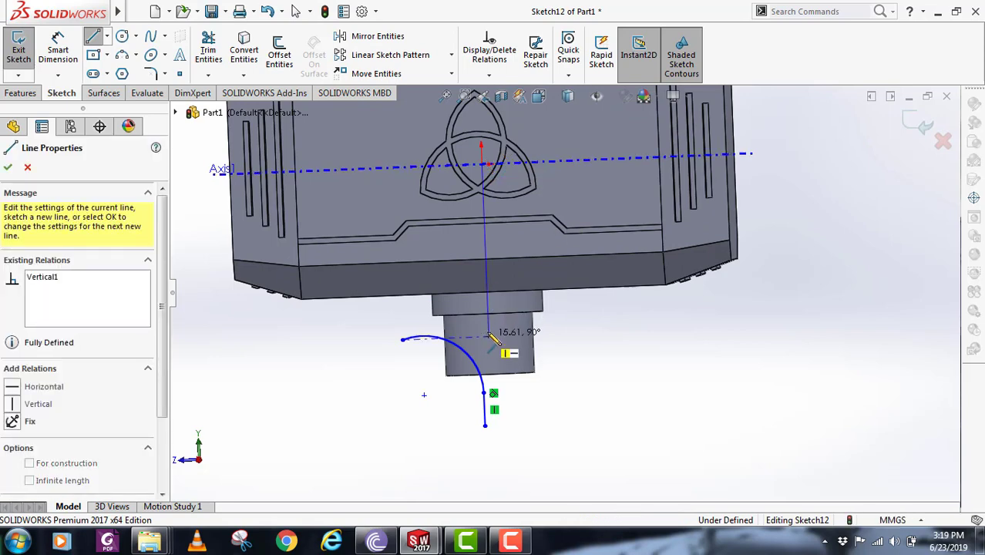
{"action": "key", "text": "Escape"}
{"action": "left_click", "coordinate": [487, 305]}
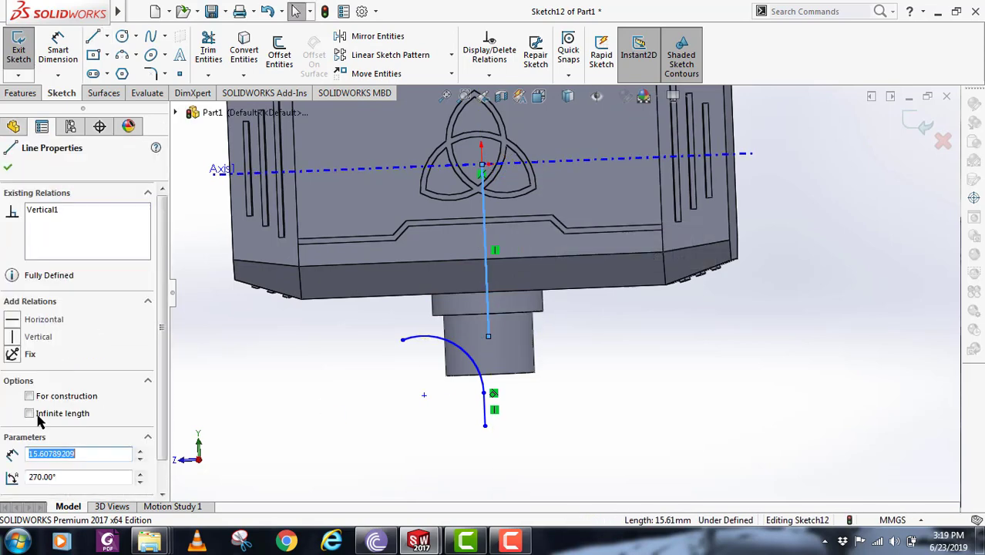
{"action": "left_click", "coordinate": [602, 403]}
{"action": "scroll", "coordinate": [470, 300], "scroll_direction": "down", "scroll_amount": 1}
Step: Try to mirror the arc with its attached short vertical line selected, and undo the result
{"action": "mouse_move", "coordinate": [378, 323]}
{"action": "left_mouse_down"}
{"action": "mouse_move", "coordinate": [512, 467]}
{"action": "mouse_move", "coordinate": [492, 476]}
{"action": "left_mouse_up"}
{"action": "left_click", "coordinate": [546, 486]}
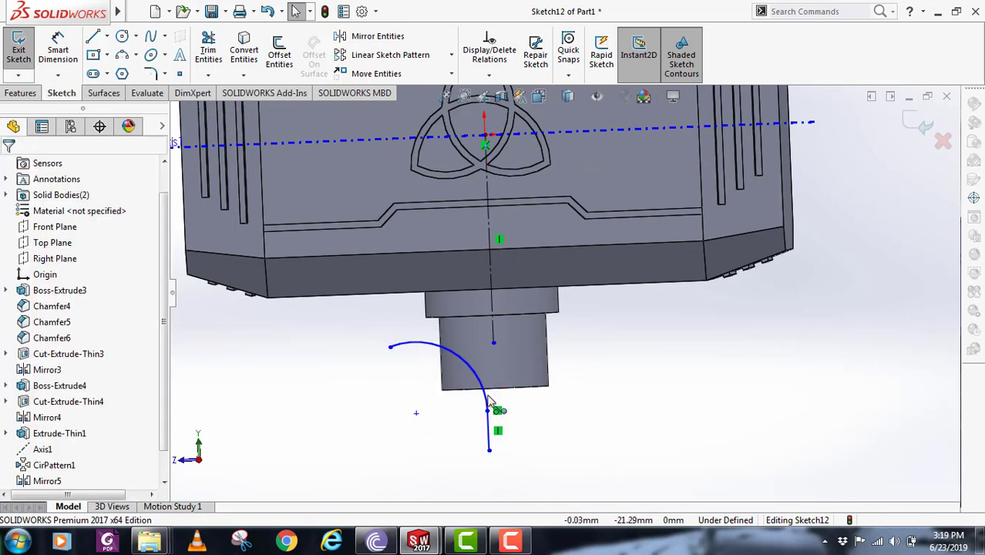
{"action": "left_click", "coordinate": [483, 391]}
{"action": "left_click", "coordinate": [492, 434], "text": "ctrl"}
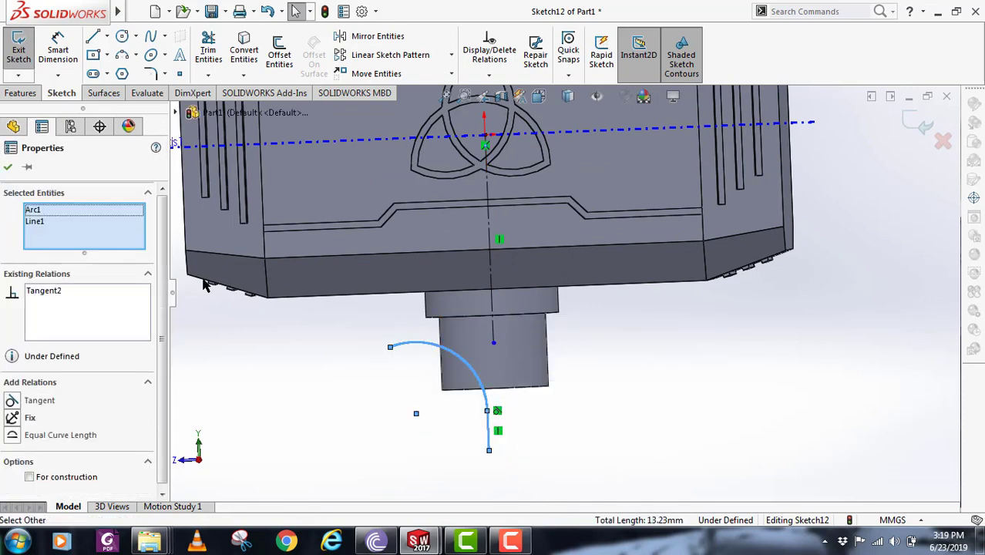
{"action": "left_click", "coordinate": [384, 38]}
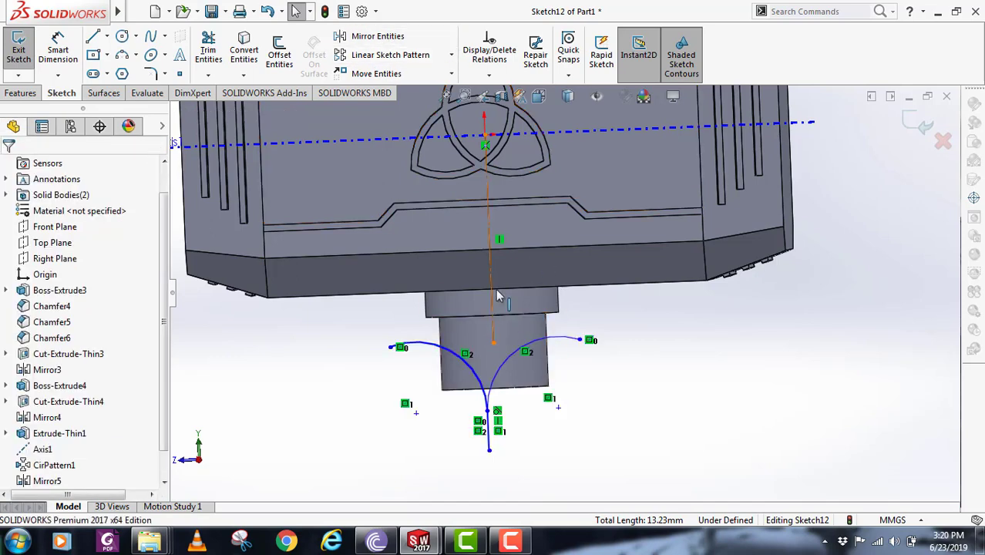
{"action": "scroll", "coordinate": [534, 384], "scroll_direction": "down", "scroll_amount": 1}
{"action": "middle_click_drag", "start_coordinate": [532, 392], "coordinate": [529, 409]}
{"action": "key", "text": "ctrl+z"}
{"action": "left_click", "coordinate": [766, 407]}
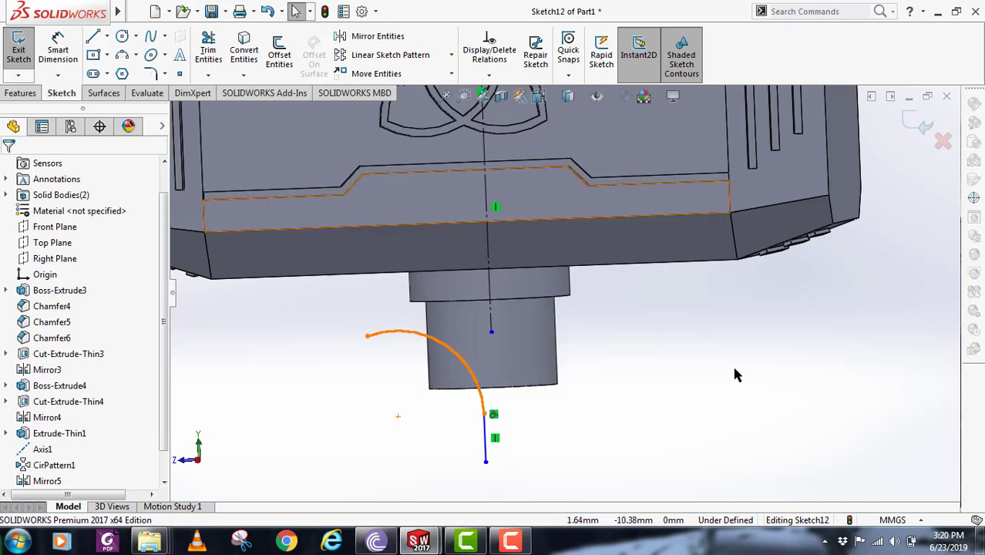
Step: Mirror the arc and its short vertical line about the vertical construction line, keeping the originals
{"action": "left_click", "coordinate": [384, 37]}
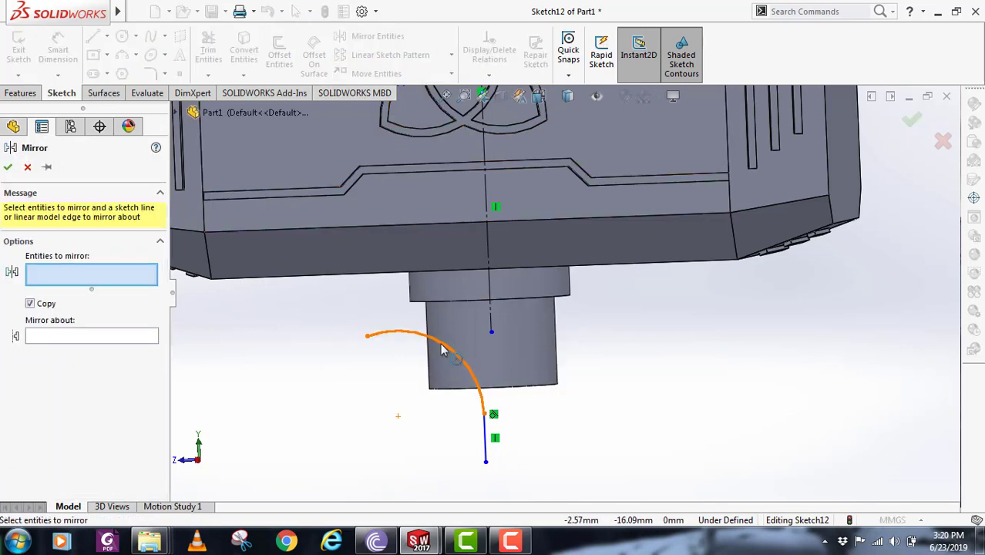
{"action": "left_click", "coordinate": [443, 351]}
{"action": "left_click", "coordinate": [487, 445]}
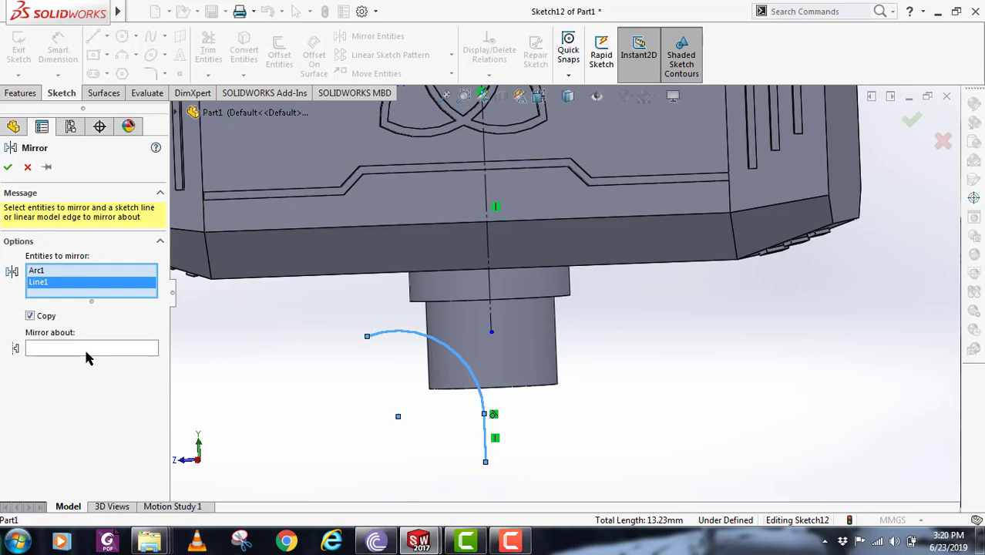
{"action": "left_click", "coordinate": [87, 353]}
{"action": "left_click", "coordinate": [491, 286]}
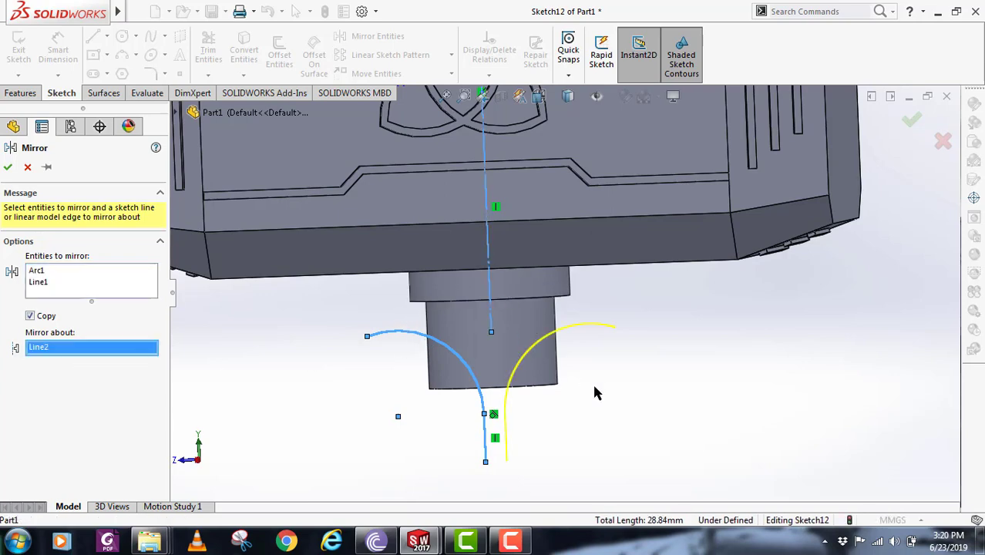
{"action": "scroll", "coordinate": [613, 426], "scroll_direction": "up", "scroll_amount": 3}
{"action": "left_click", "coordinate": [910, 122]}
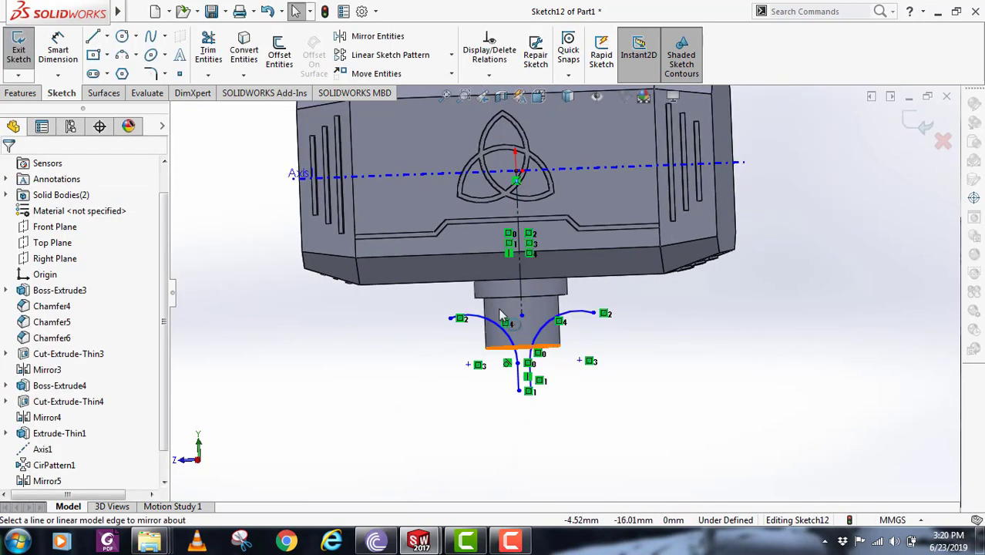
Step: Close the original arc profile with a vertical line about 8.08 mm down from its outer end and a horizontal line to the short line's lower end
{"action": "scroll", "coordinate": [522, 332], "scroll_direction": "down", "scroll_amount": 5}
{"action": "key", "text": "l"}
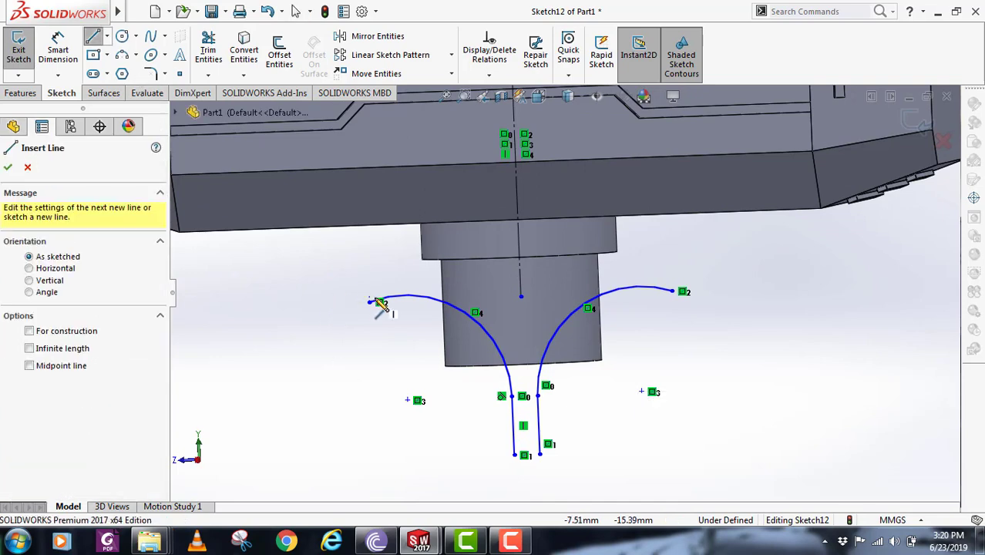
{"action": "left_click", "coordinate": [370, 302]}
{"action": "left_click", "coordinate": [376, 460]}
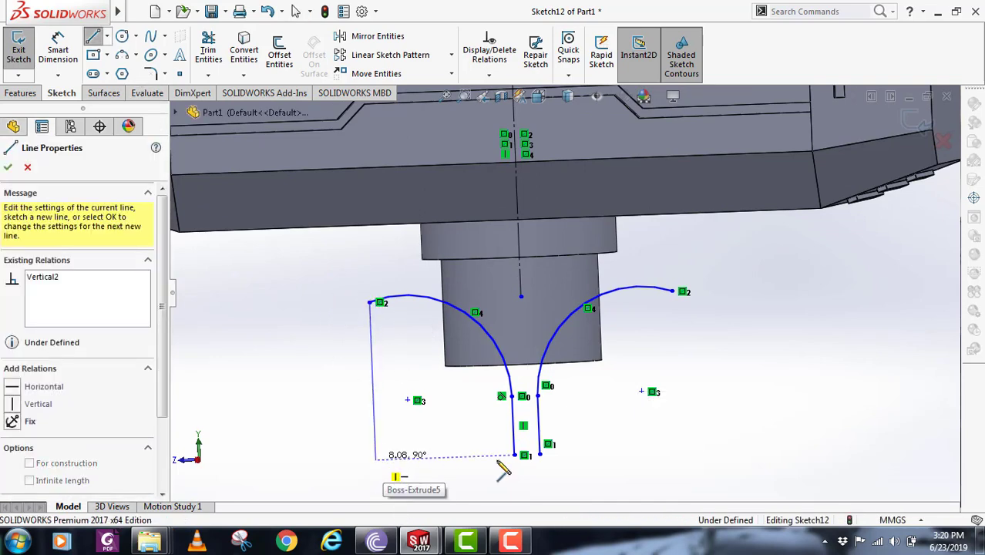
{"action": "left_click", "coordinate": [515, 455]}
{"action": "key", "text": "Escape"}
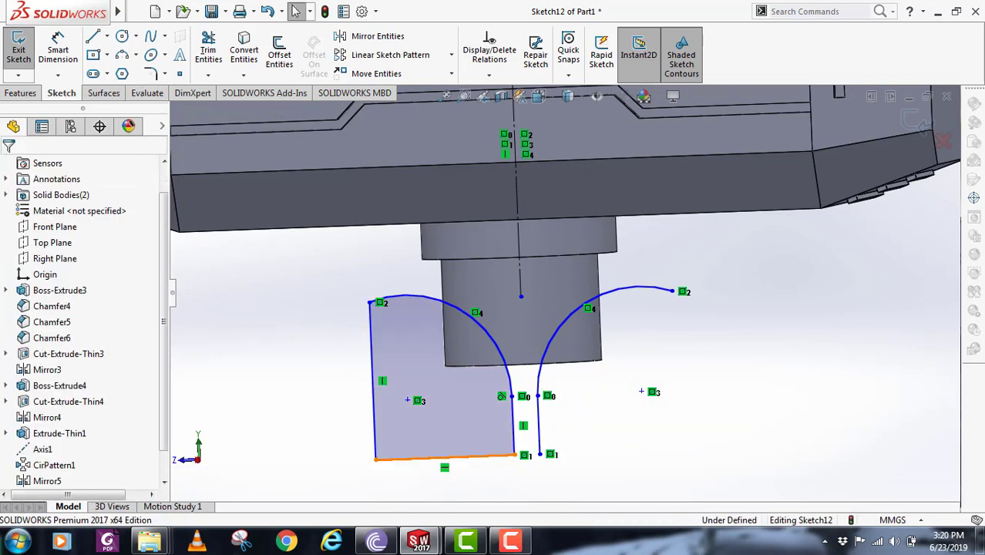
Step: Mirror the two closing lines about the construction line to close the opposite profile, and exit the sketch
{"action": "left_click", "coordinate": [376, 424]}
{"action": "left_click", "coordinate": [377, 100], "text": "ctrl"}
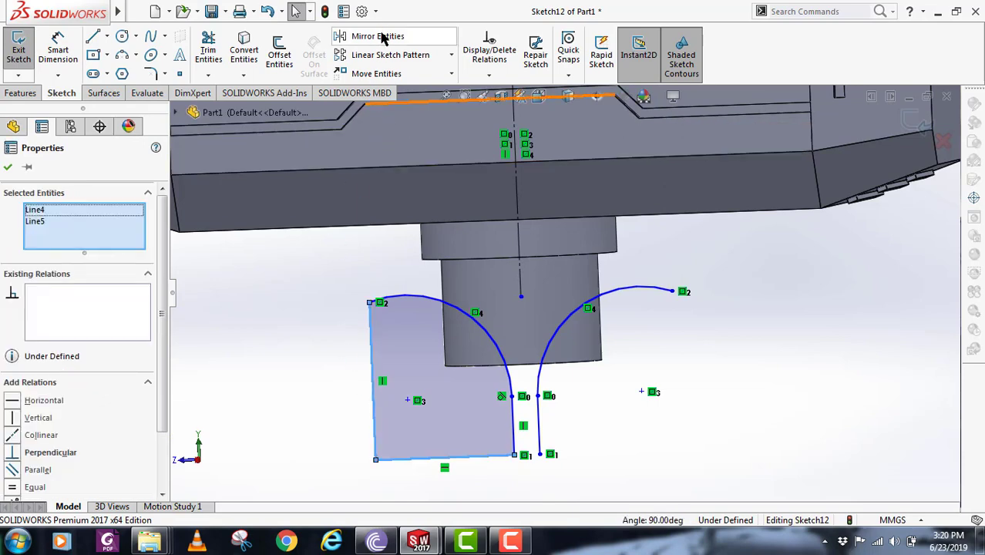
{"action": "left_click", "coordinate": [380, 37]}
{"action": "left_click", "coordinate": [98, 344]}
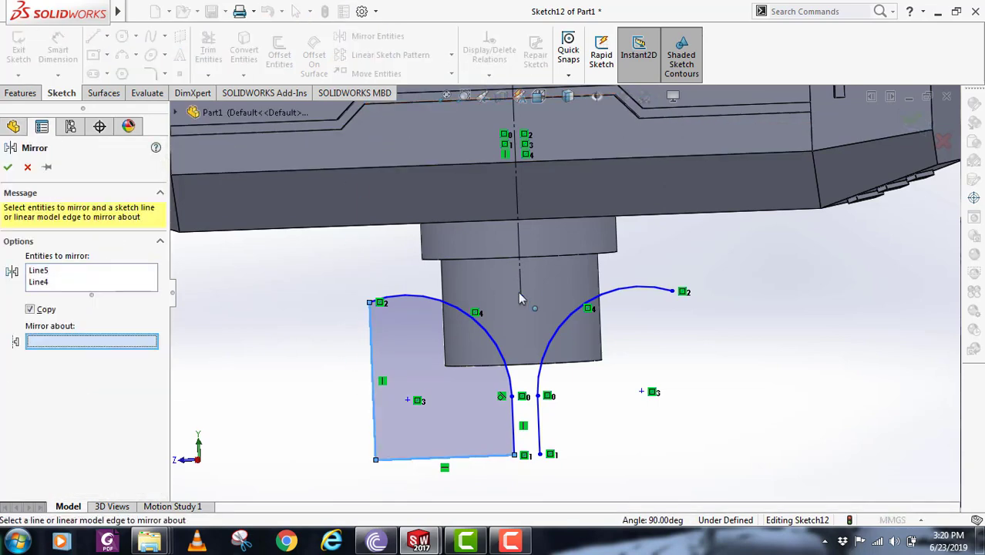
{"action": "left_click", "coordinate": [519, 277]}
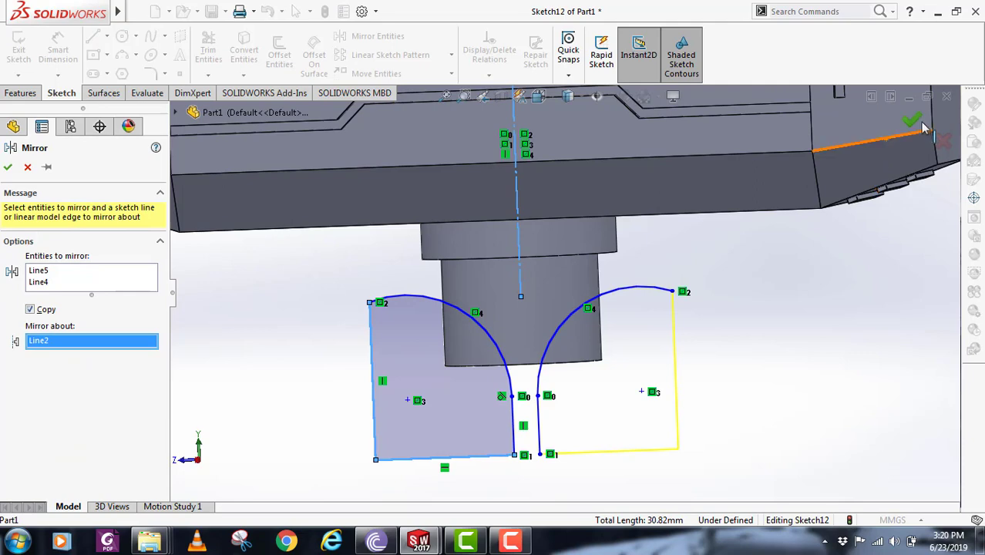
{"action": "left_click", "coordinate": [913, 121]}
{"action": "scroll", "coordinate": [672, 383], "scroll_direction": "up", "scroll_amount": 3}
{"action": "scroll", "coordinate": [606, 331], "scroll_direction": "down", "scroll_amount": 1}
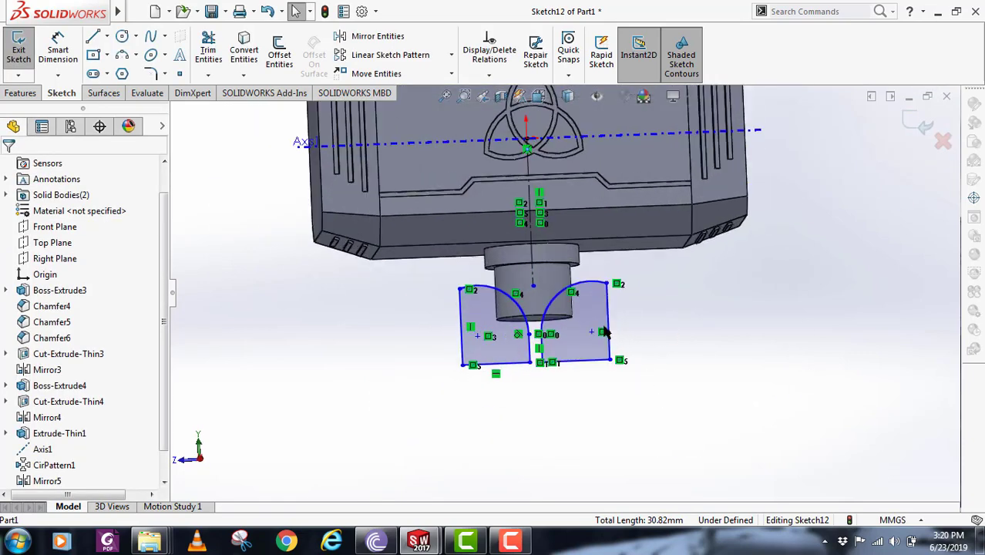
{"action": "scroll", "coordinate": [605, 332], "scroll_direction": "down", "scroll_amount": 2}
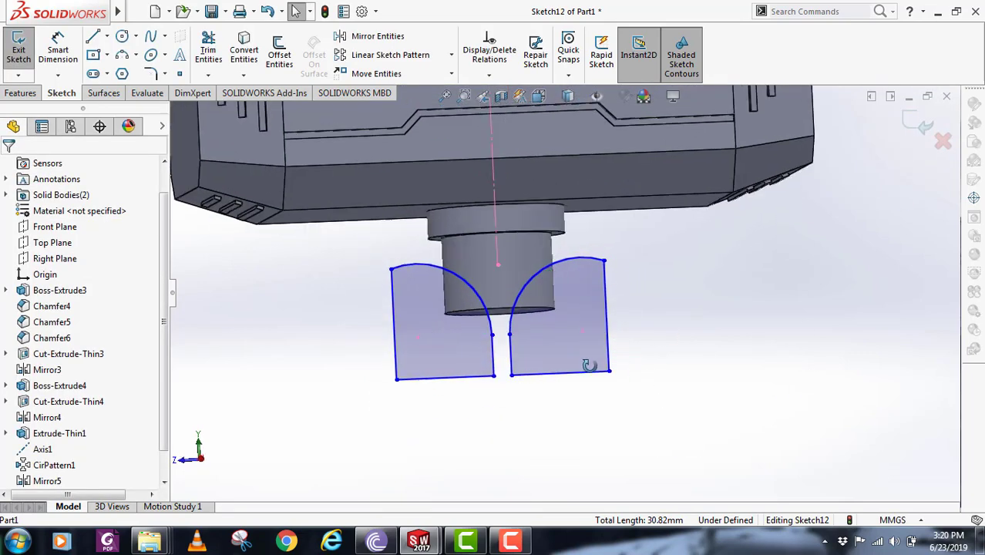
{"action": "left_click", "coordinate": [917, 125]}
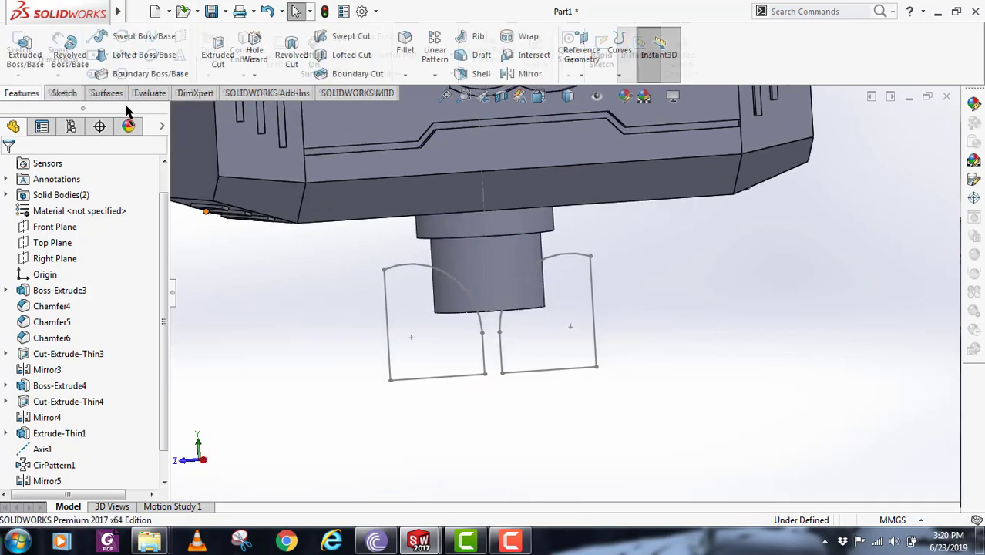
Step: Start an extruded cut using the whole sketch with both closed profiles in place of the single selected contour
{"action": "left_click", "coordinate": [218, 50]}
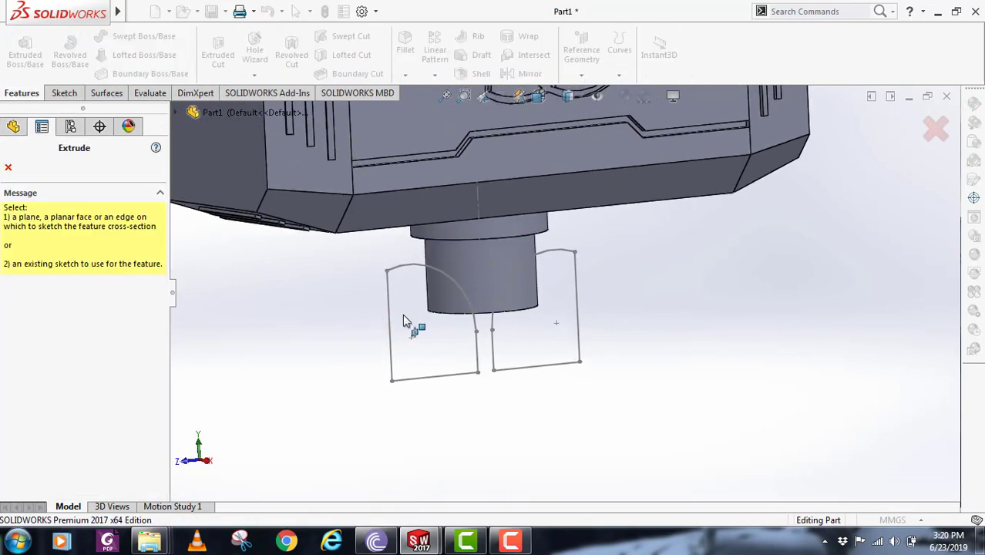
{"action": "left_click", "coordinate": [405, 320]}
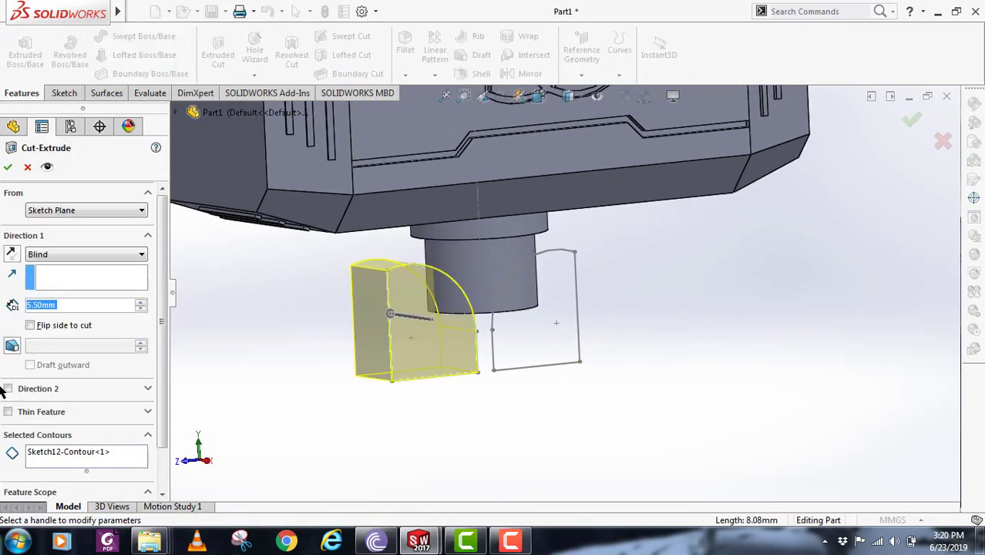
{"action": "left_click_drag", "start_coordinate": [164, 428], "coordinate": [164, 478]}
{"action": "scroll", "coordinate": [296, 230], "scroll_direction": "up", "scroll_amount": 3}
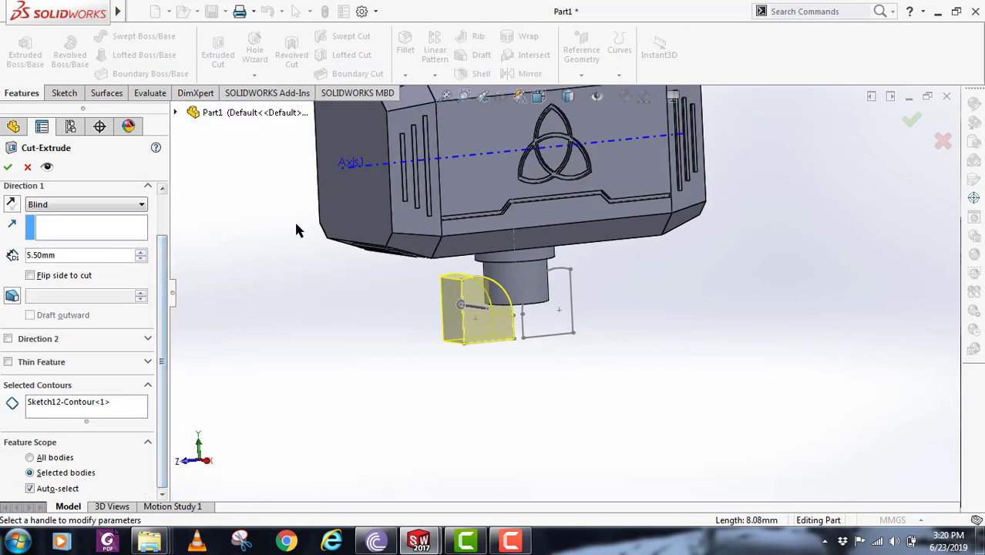
{"action": "left_click", "coordinate": [175, 113]}
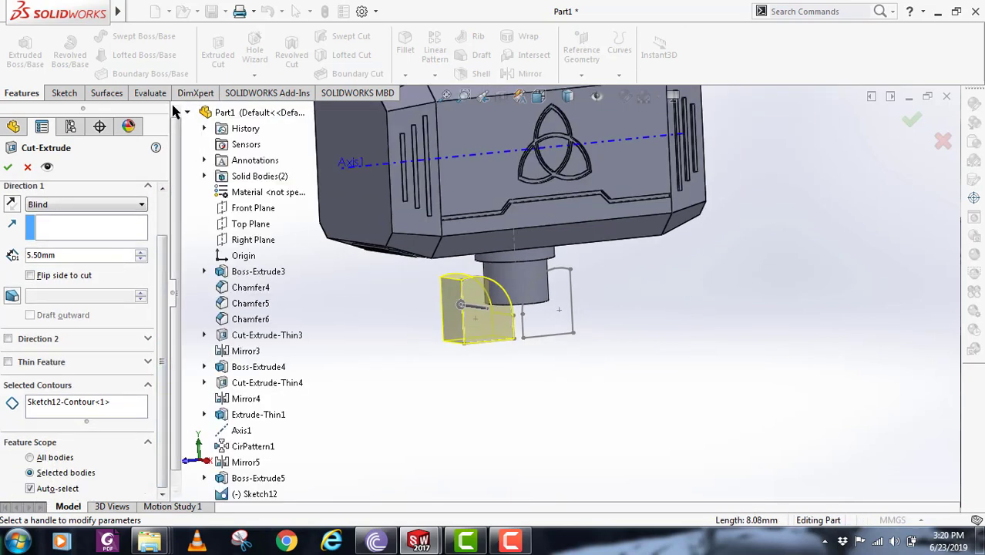
{"action": "right_click", "coordinate": [75, 411]}
{"action": "left_click", "coordinate": [116, 414]}
{"action": "left_click", "coordinate": [255, 479]}
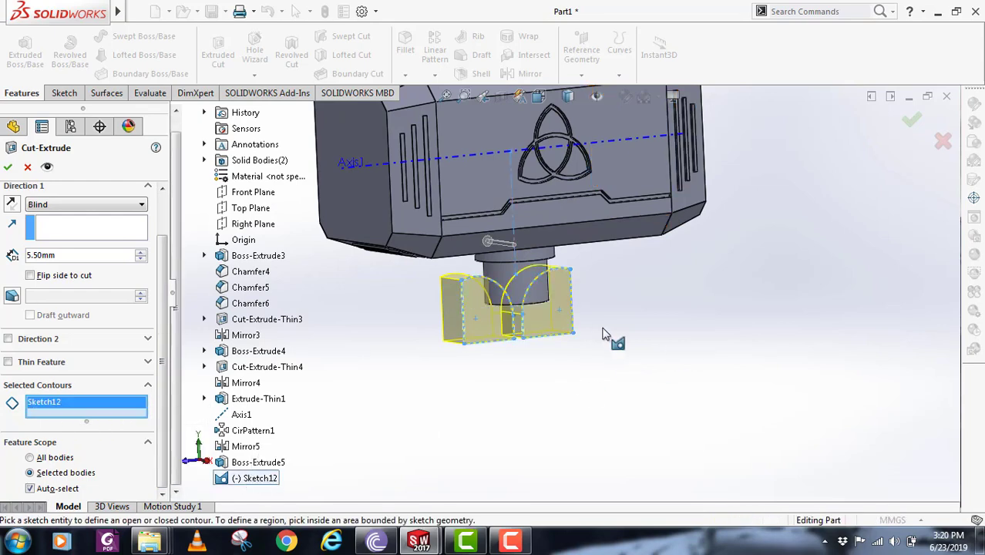
Step: Set the extruded cut's end condition to Through All - Both so it runs through in both directions
{"action": "scroll", "coordinate": [589, 335], "scroll_direction": "down", "scroll_amount": 2}
{"action": "left_click", "coordinate": [77, 205]}
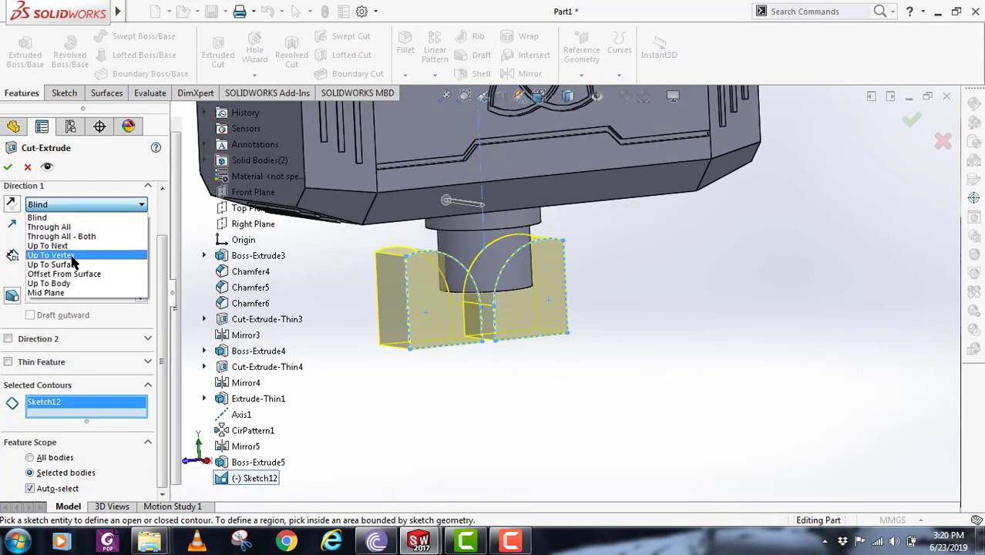
{"action": "left_click", "coordinate": [61, 238]}
{"action": "mouse_move", "coordinate": [534, 347]}
{"action": "middle_mouse_down"}
{"action": "mouse_move", "coordinate": [528, 400]}
{"action": "mouse_move", "coordinate": [524, 333]}
{"action": "middle_mouse_up"}
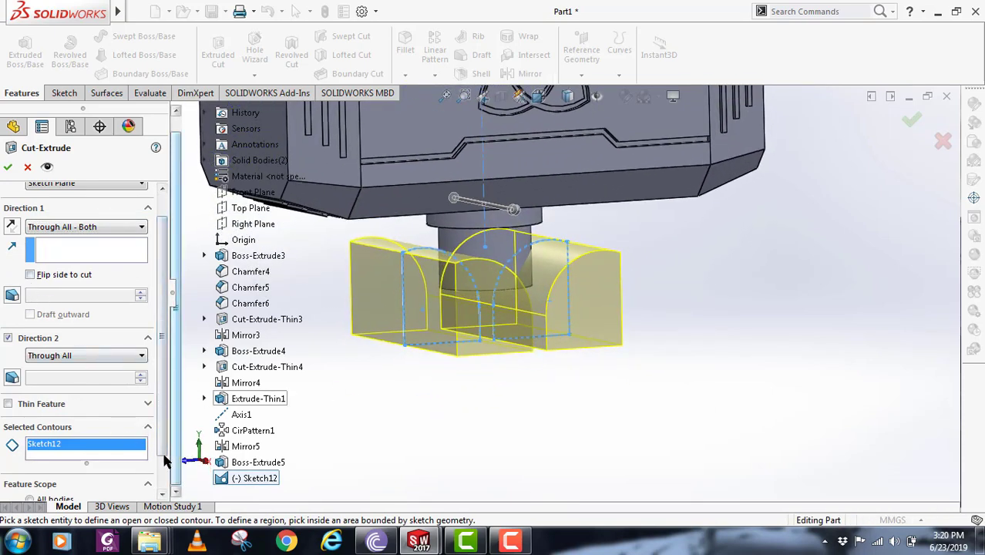
Step: Limit the cut's feature scope to the cylindrical handle body below the collar and complete the cut
{"action": "scroll", "coordinate": [162, 463], "scroll_direction": "down", "scroll_amount": 2}
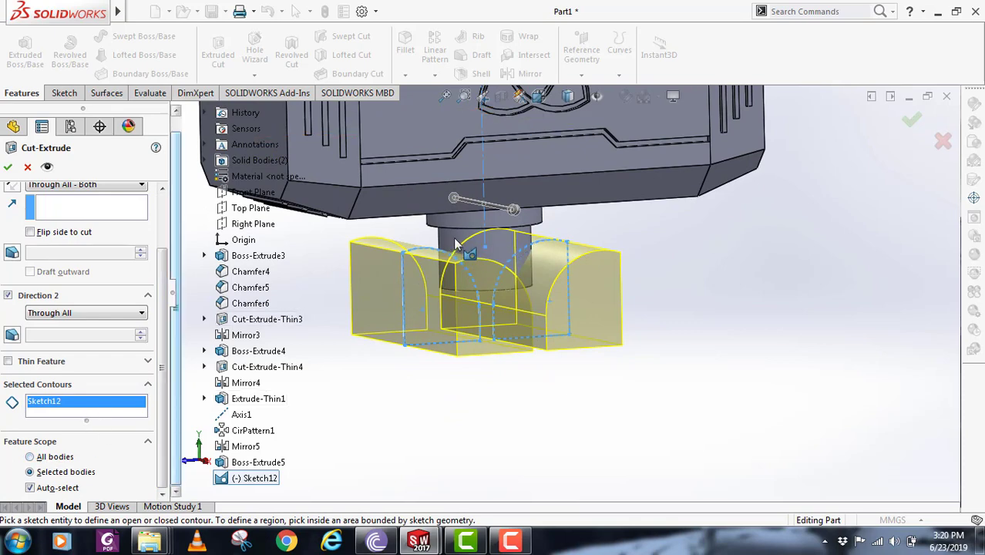
{"action": "left_click", "coordinate": [30, 456]}
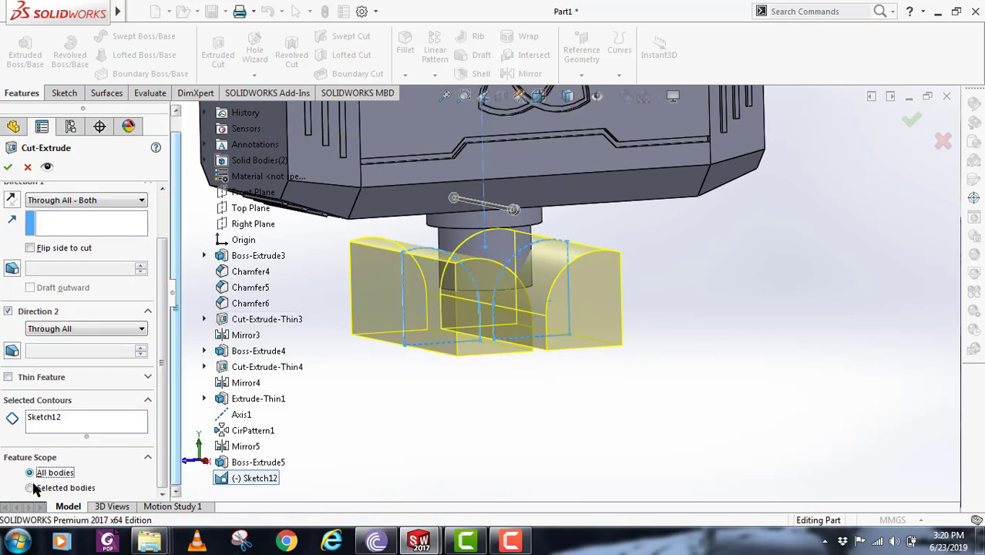
{"action": "left_click", "coordinate": [163, 492]}
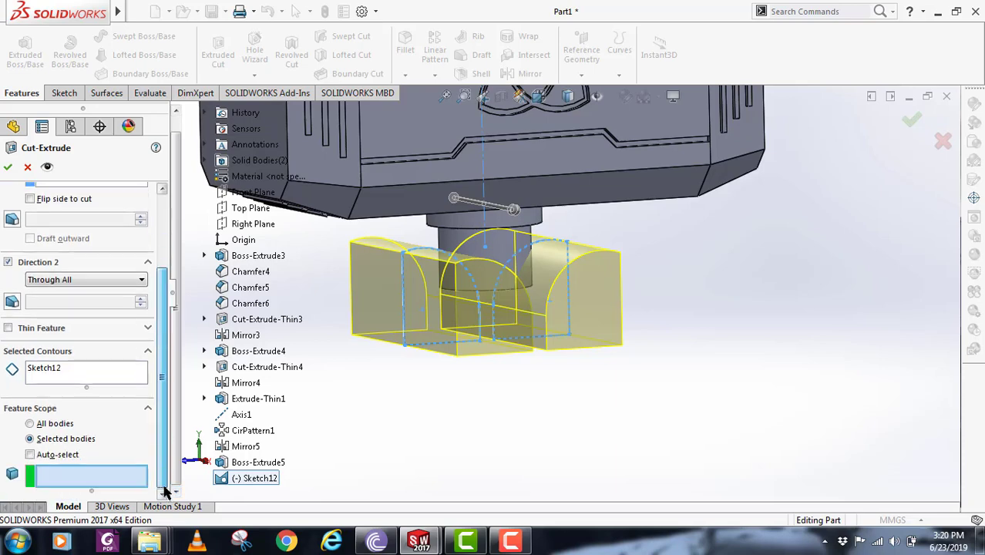
{"action": "left_click", "coordinate": [478, 260]}
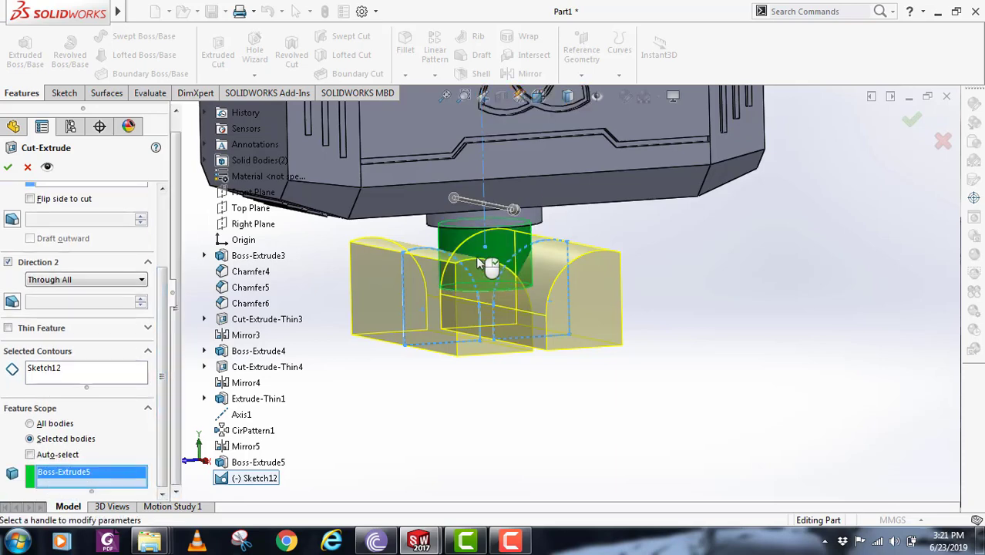
{"action": "left_click", "coordinate": [7, 167]}
{"action": "middle_click_drag", "start_coordinate": [545, 322], "coordinate": [540, 239]}
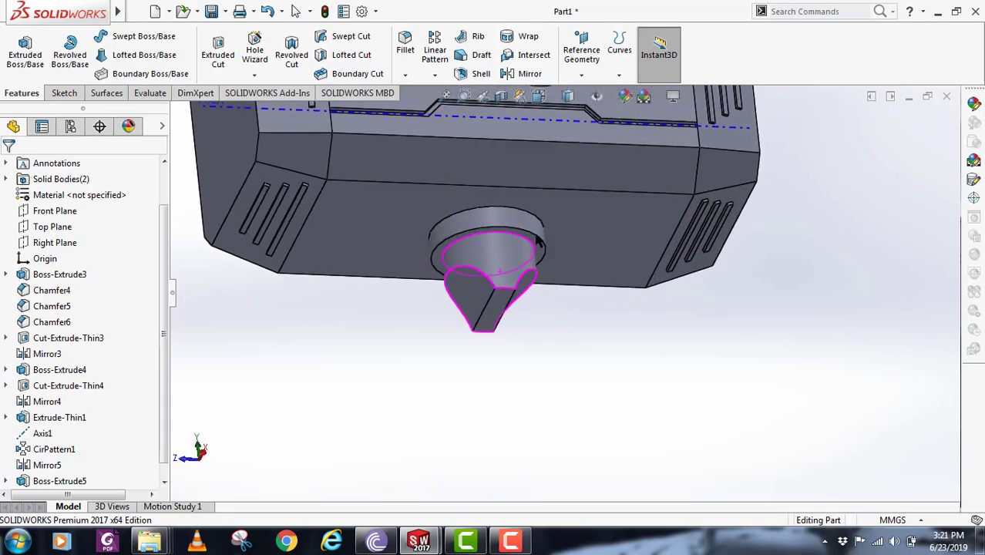
Step: Sketch a circle about 7.1 mm in diameter, centred on the origin, on the collar's ring-shaped lower face
{"action": "scroll", "coordinate": [542, 241], "scroll_direction": "down", "scroll_amount": 3}
{"action": "left_click", "coordinate": [543, 244]}
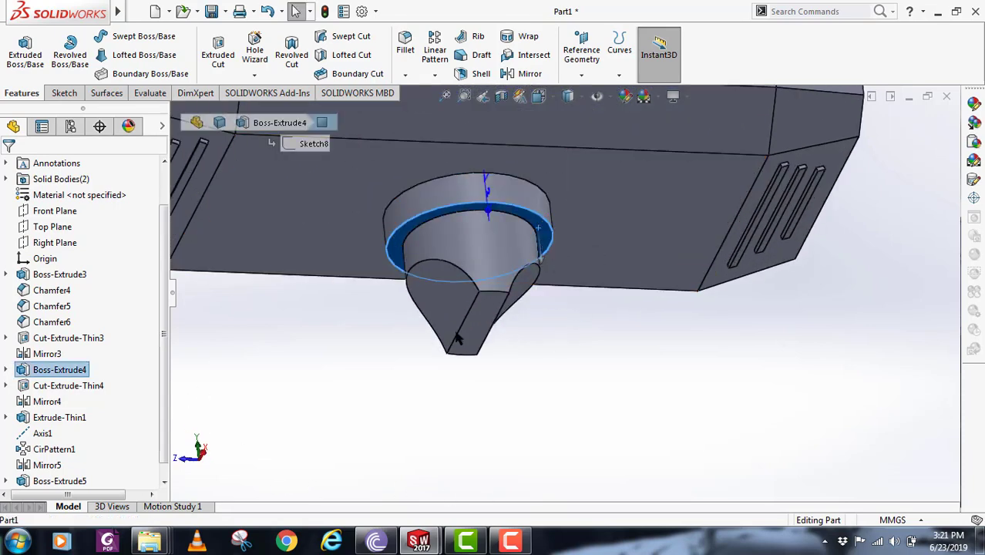
{"action": "scroll", "coordinate": [529, 325], "scroll_direction": "up", "scroll_amount": 3}
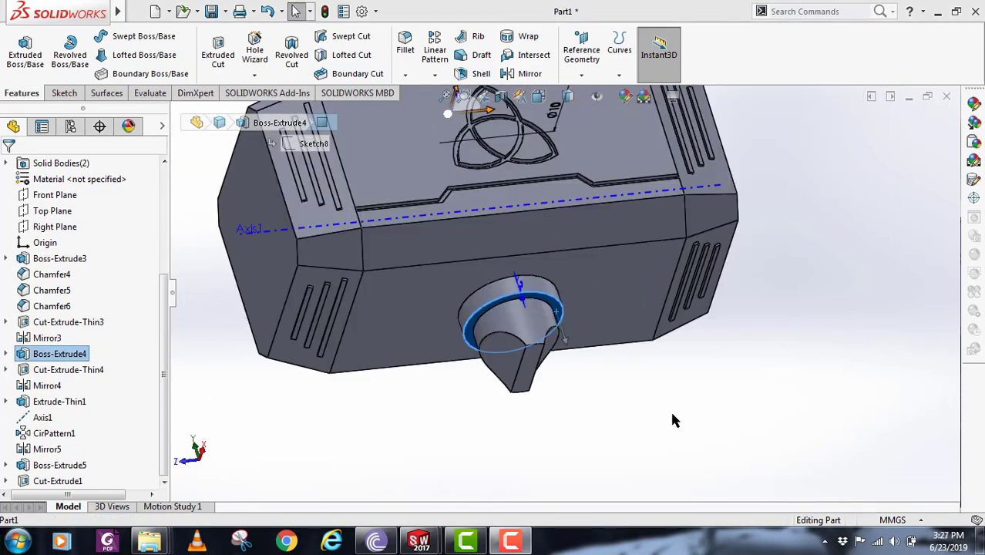
{"action": "left_click", "coordinate": [670, 413]}
{"action": "scroll", "coordinate": [591, 339], "scroll_direction": "down", "scroll_amount": 1}
{"action": "left_click", "coordinate": [552, 313]}
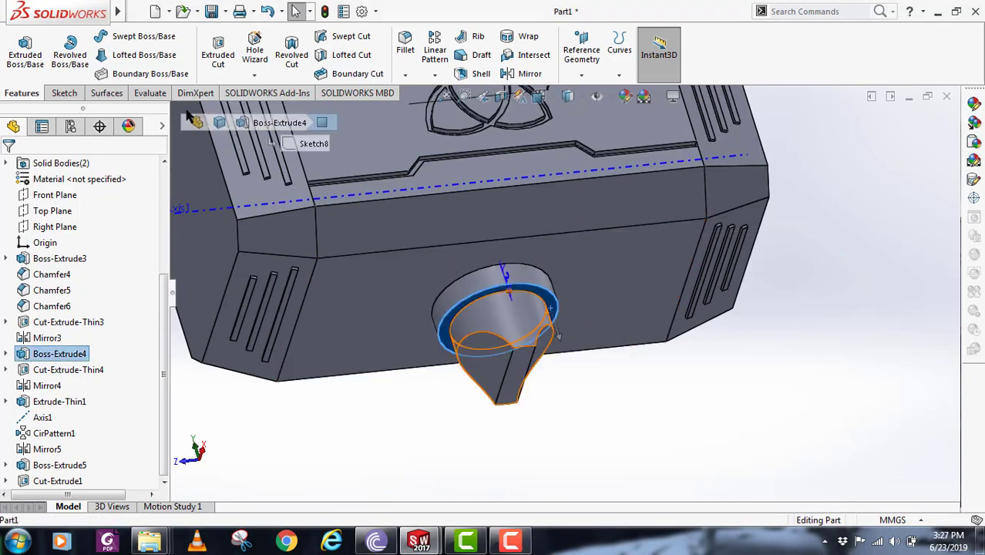
{"action": "left_click", "coordinate": [63, 93]}
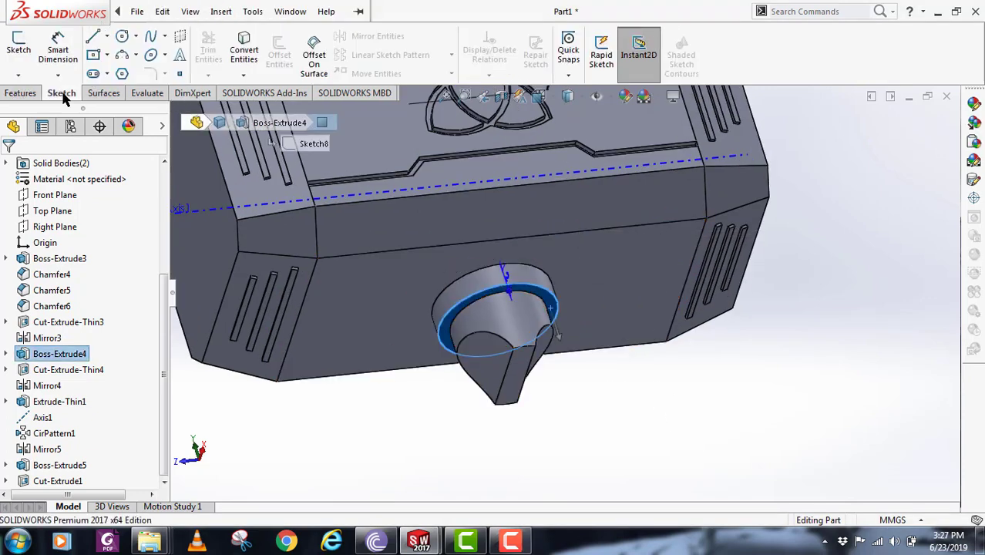
{"action": "left_click", "coordinate": [122, 39]}
{"action": "left_click", "coordinate": [499, 322]}
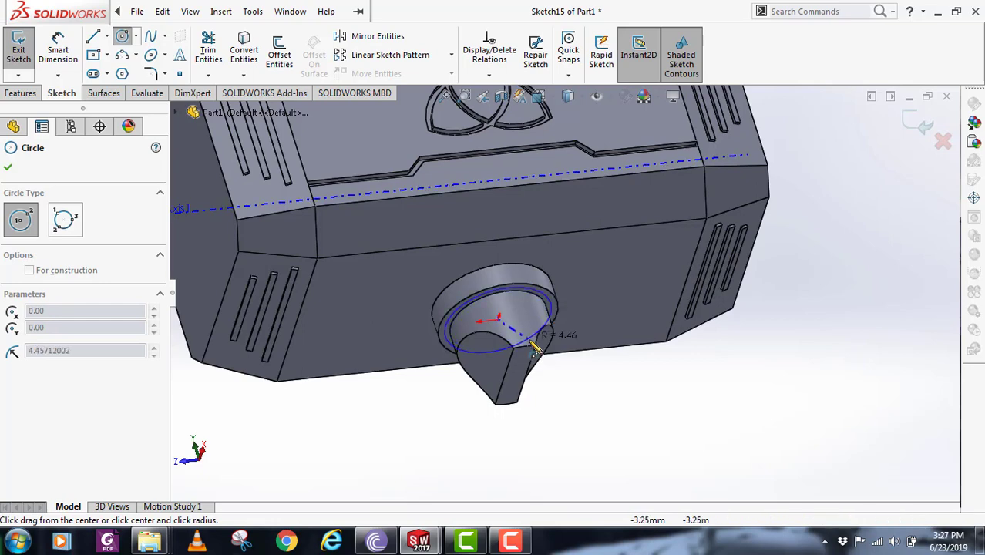
{"action": "left_click", "coordinate": [542, 328]}
Step: Dimension the circle's diameter as 7 mm and exit the sketch
{"action": "left_click", "coordinate": [57, 50]}
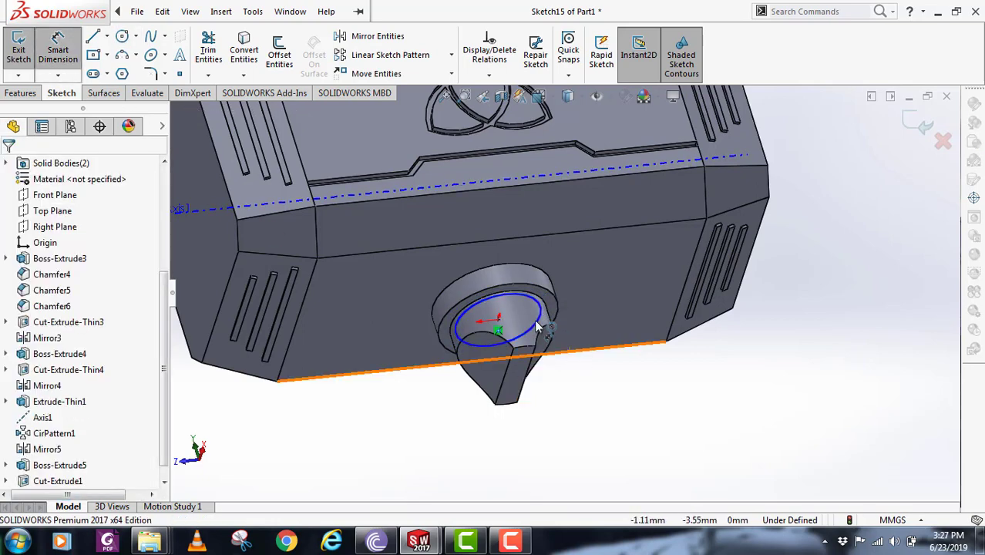
{"action": "left_click", "coordinate": [533, 333]}
{"action": "left_click", "coordinate": [594, 401]}
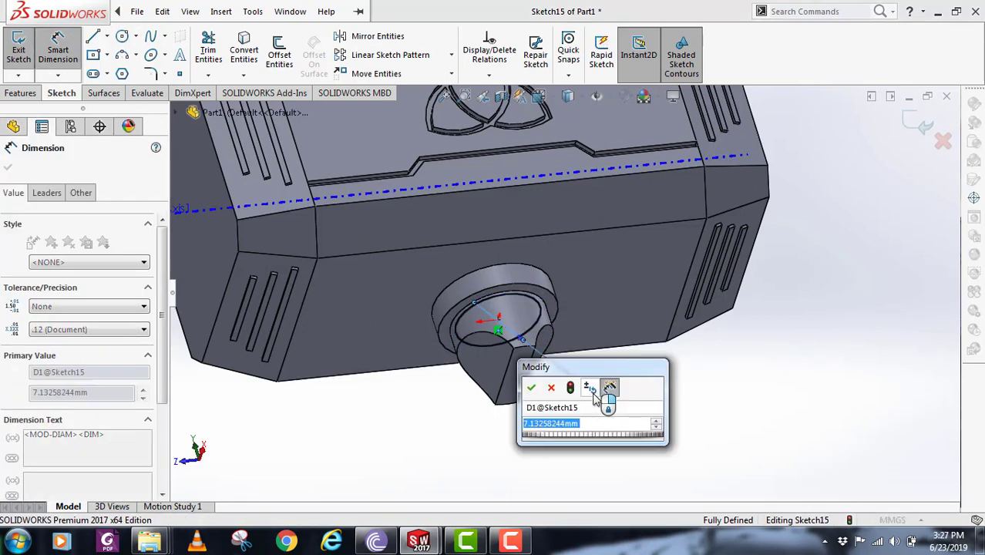
{"action": "type", "text": "7"}
{"action": "key", "text": "Return"}
{"action": "left_click", "coordinate": [925, 125]}
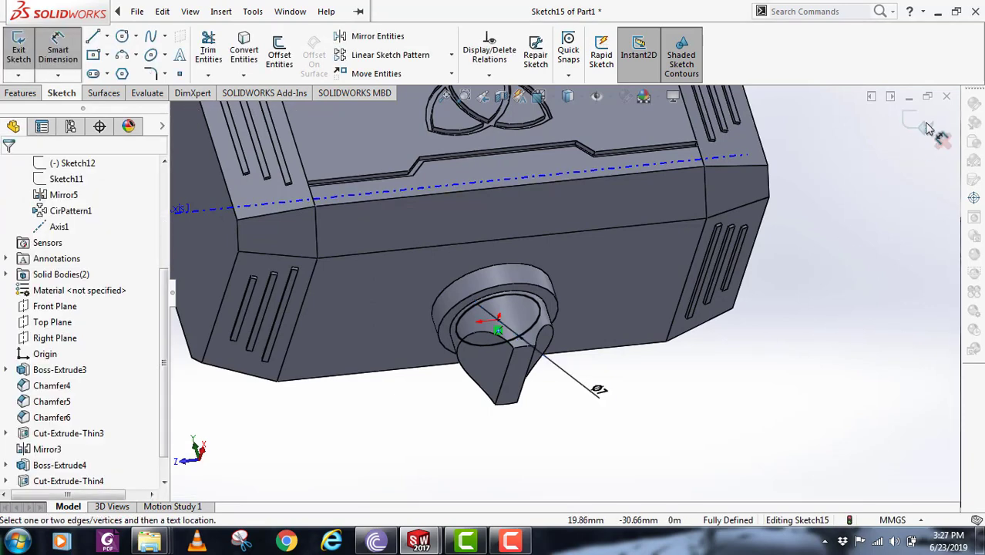
Step: Extrude the circle as a 6 mm blind boss away from the hammer head
{"action": "left_click", "coordinate": [19, 48]}
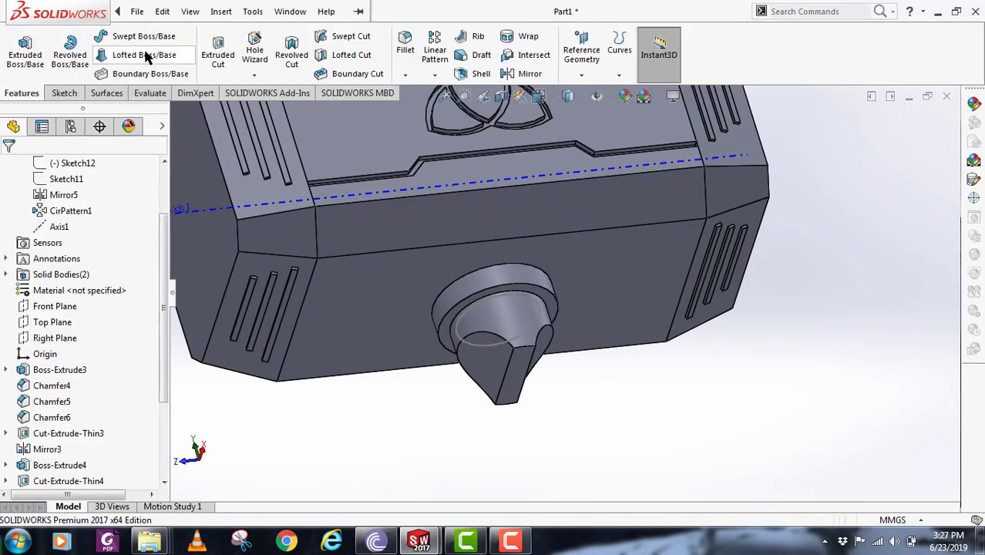
{"action": "left_click", "coordinate": [43, 56]}
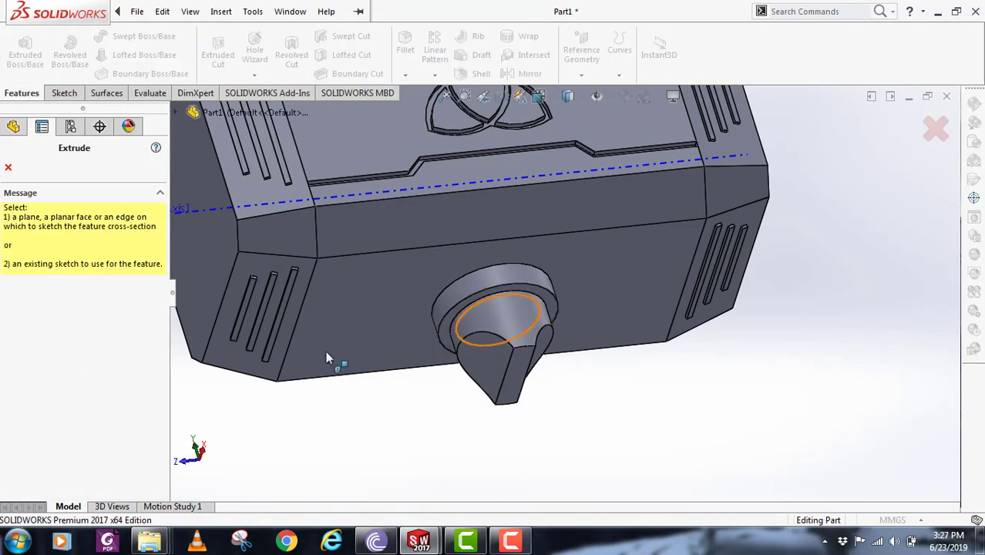
{"action": "left_click", "coordinate": [476, 344]}
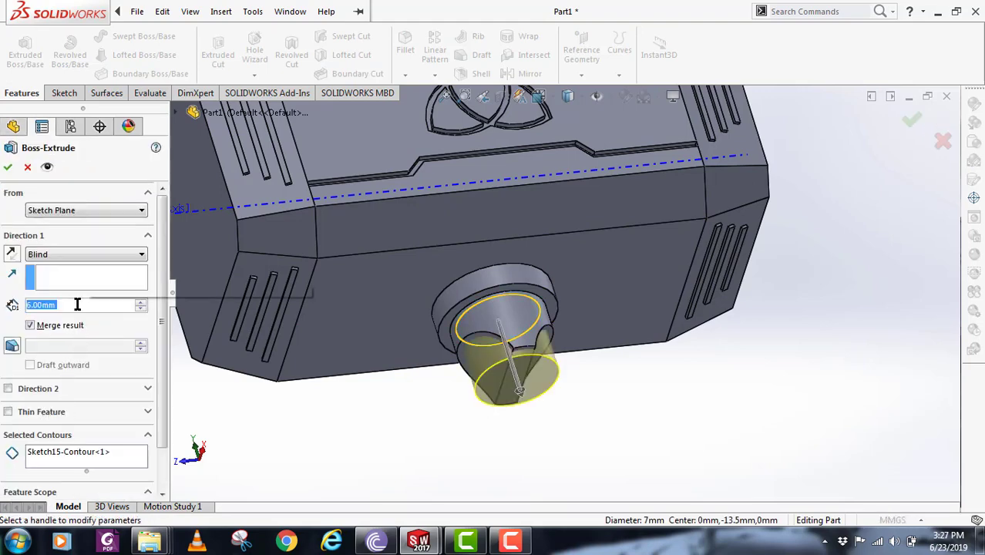
{"action": "left_click", "coordinate": [8, 167]}
{"action": "middle_click_drag", "start_coordinate": [658, 393], "coordinate": [390, 415]}
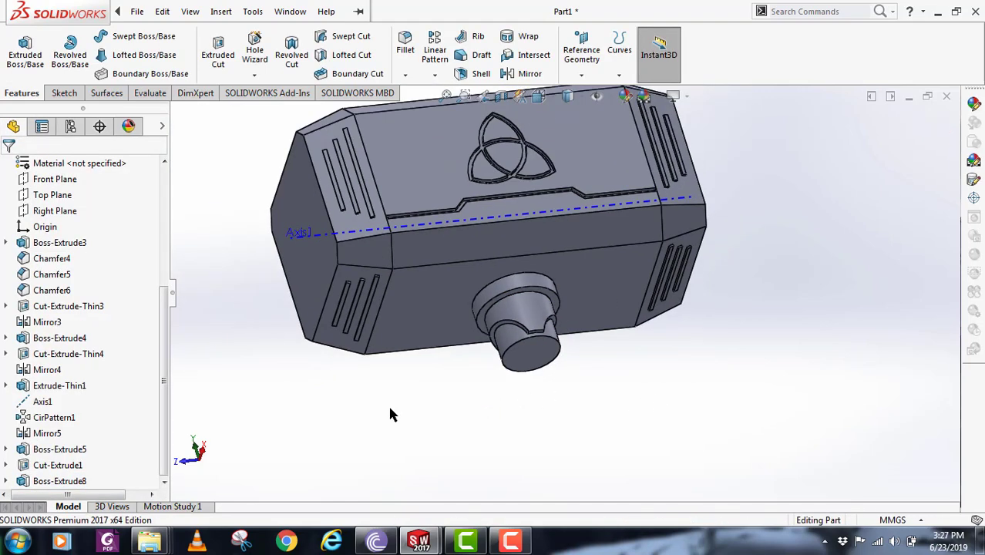
Step: Edit the 6 mm boss extrusion to turn off Merge result and keep it as a separate body
{"action": "right_click", "coordinate": [58, 483]}
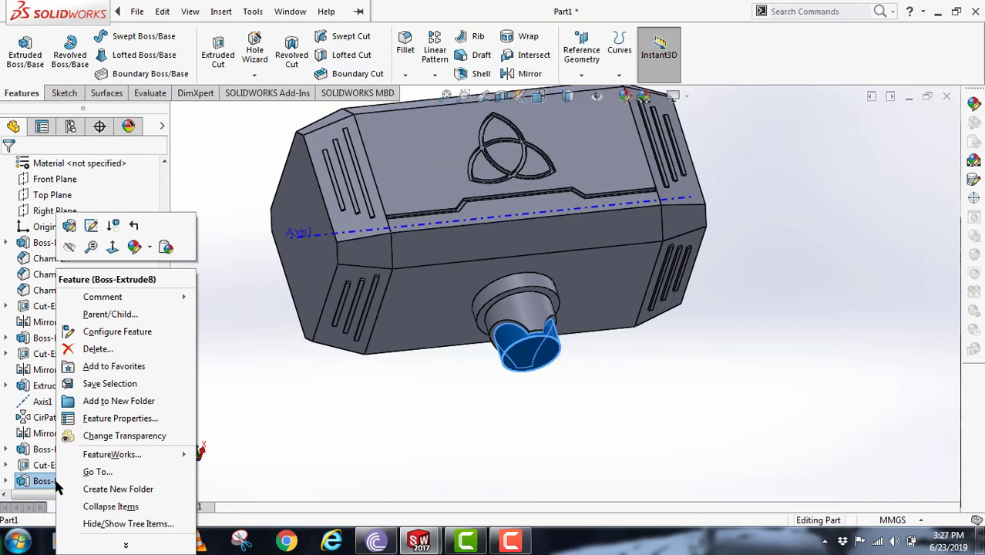
{"action": "left_click", "coordinate": [69, 228]}
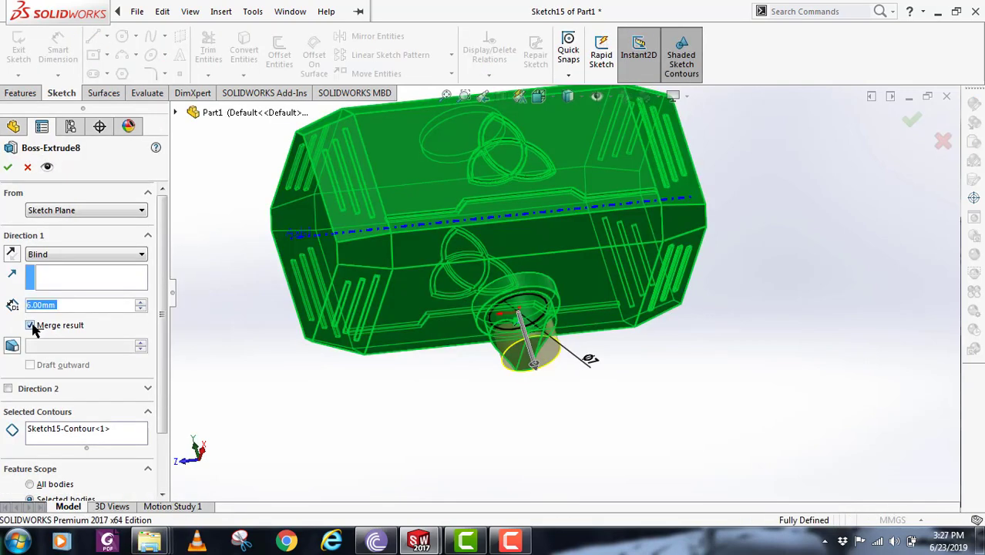
{"action": "key", "text": "Escape"}
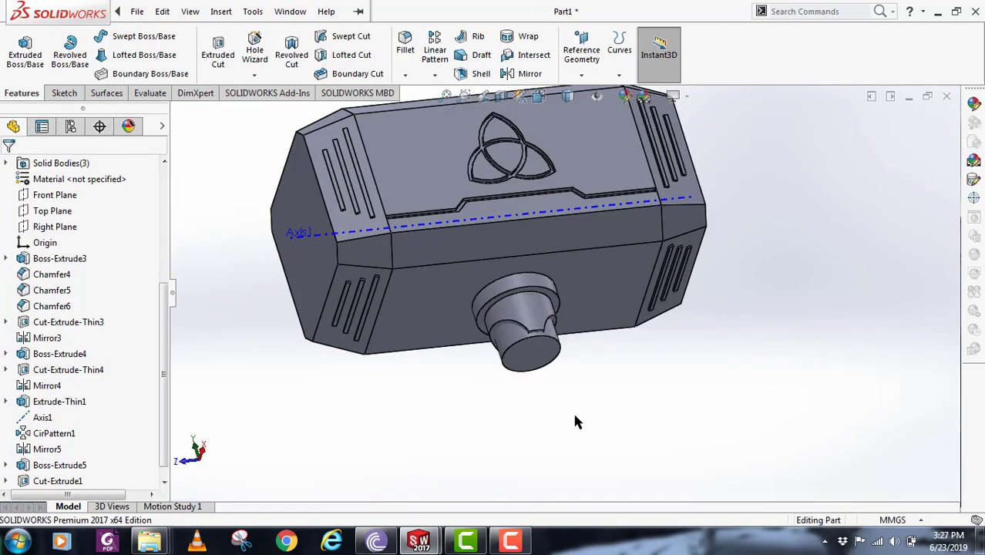
Step: Start a linear pattern of bodies and choose the new cylinder and the curved-cut handle body
{"action": "scroll", "coordinate": [86, 464], "scroll_direction": "down", "scroll_amount": 1}
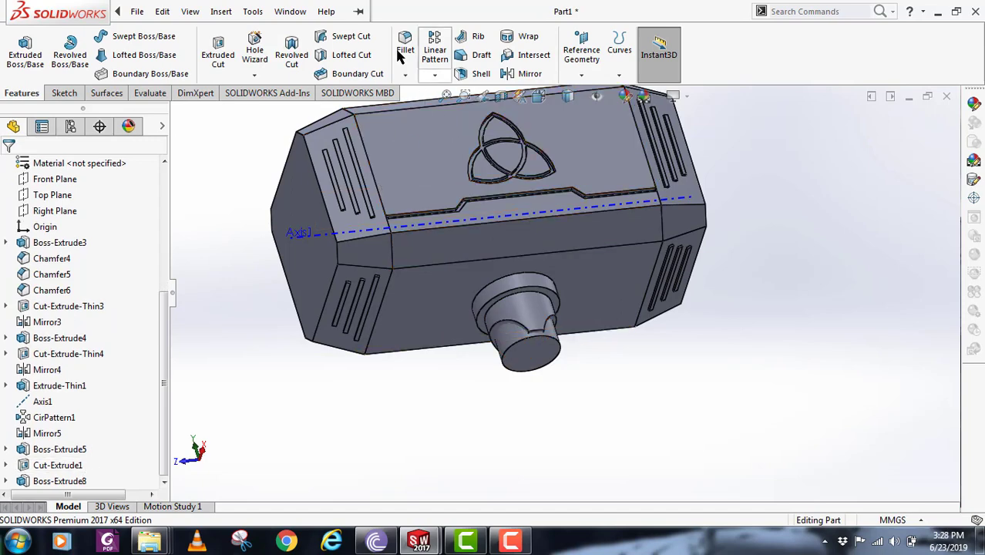
{"action": "left_click", "coordinate": [434, 46]}
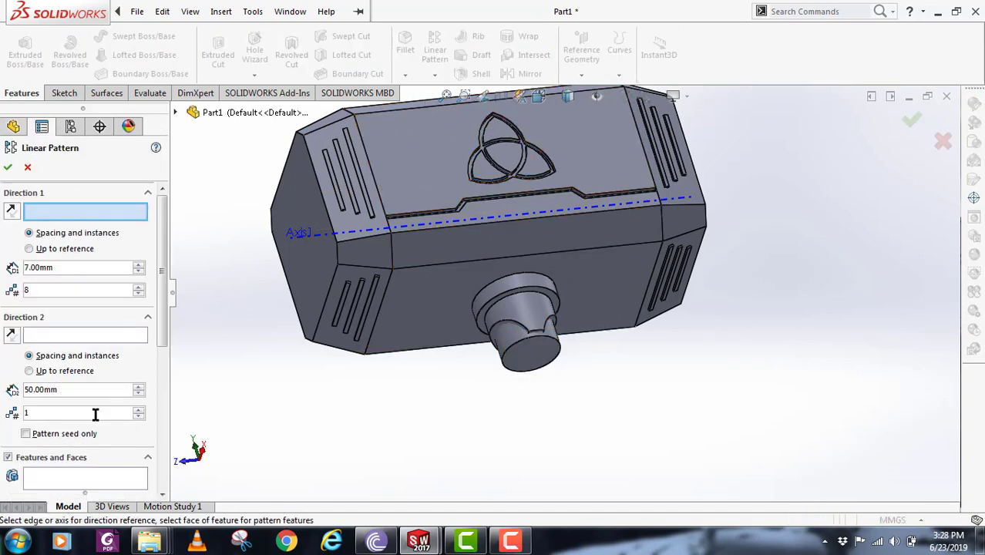
{"action": "scroll", "coordinate": [147, 352], "scroll_direction": "down", "scroll_amount": 5}
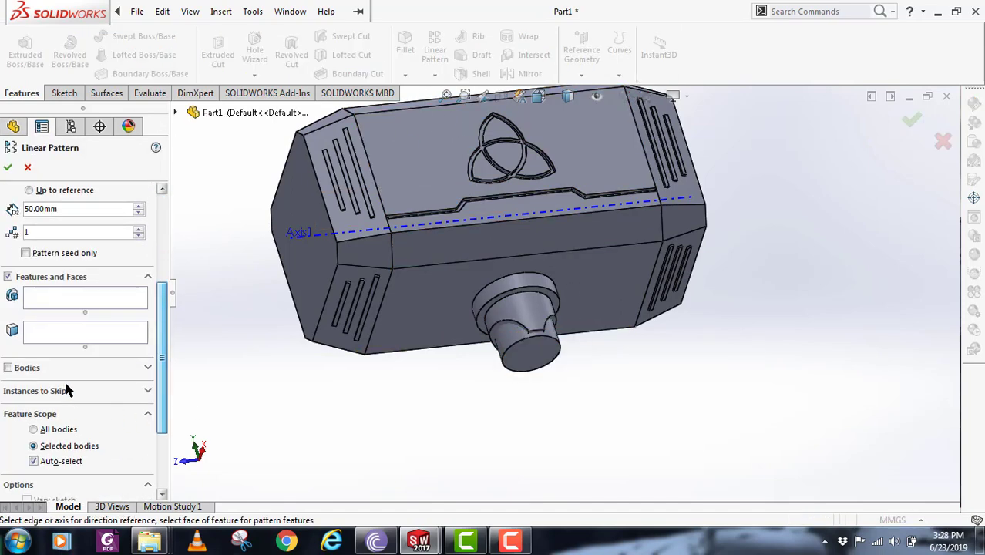
{"action": "left_click", "coordinate": [8, 369]}
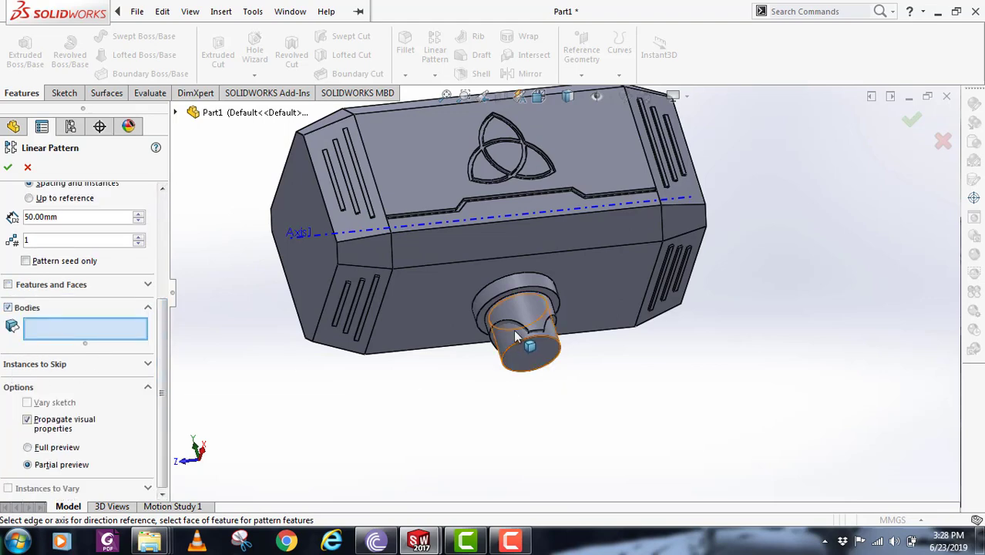
{"action": "left_click", "coordinate": [517, 337]}
{"action": "left_click", "coordinate": [542, 327]}
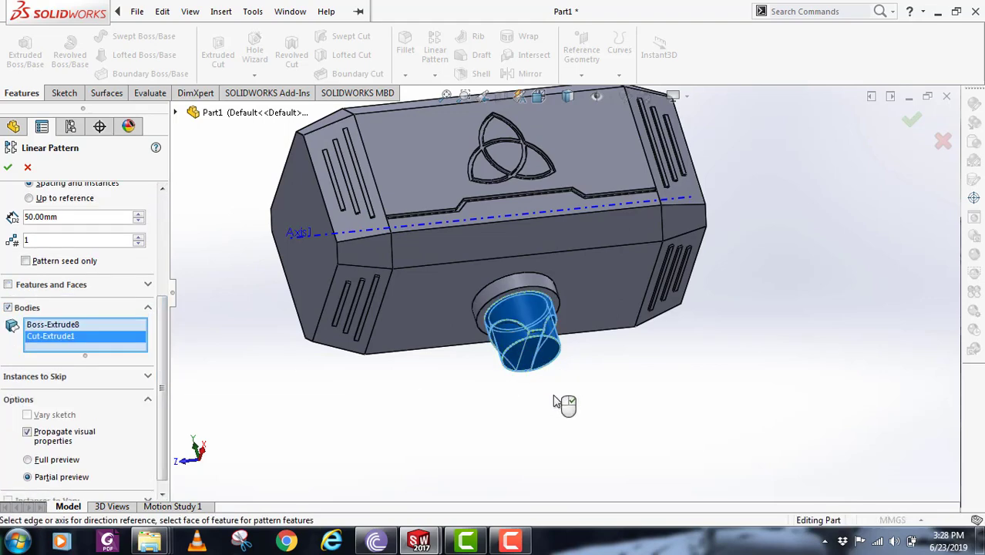
{"action": "scroll", "coordinate": [3, 323], "scroll_direction": "up", "scroll_amount": 1}
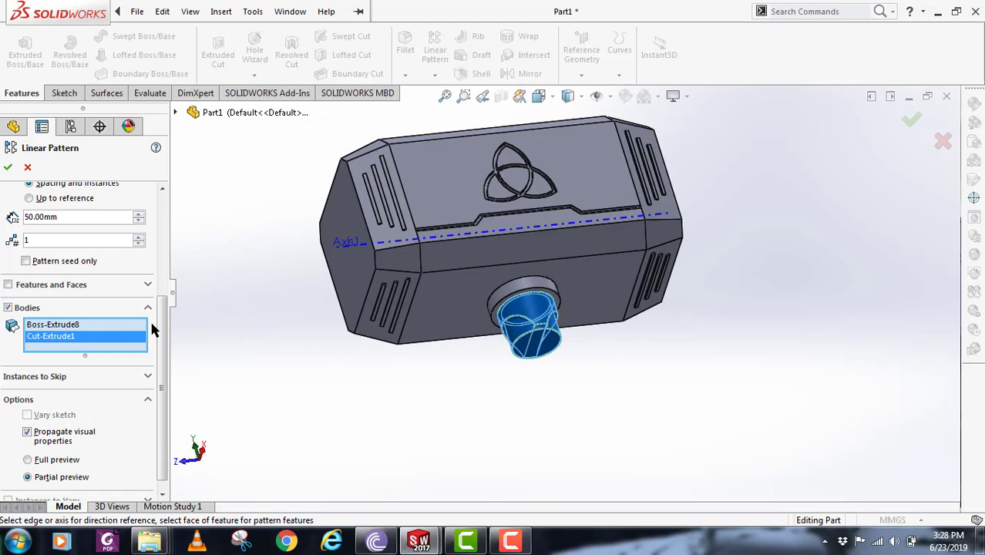
Step: Set the pattern direction along the straight edge of the head's front face, reversed to run down the handle
{"action": "scroll", "coordinate": [116, 324], "scroll_direction": "up", "scroll_amount": 5}
{"action": "left_click", "coordinate": [93, 200]}
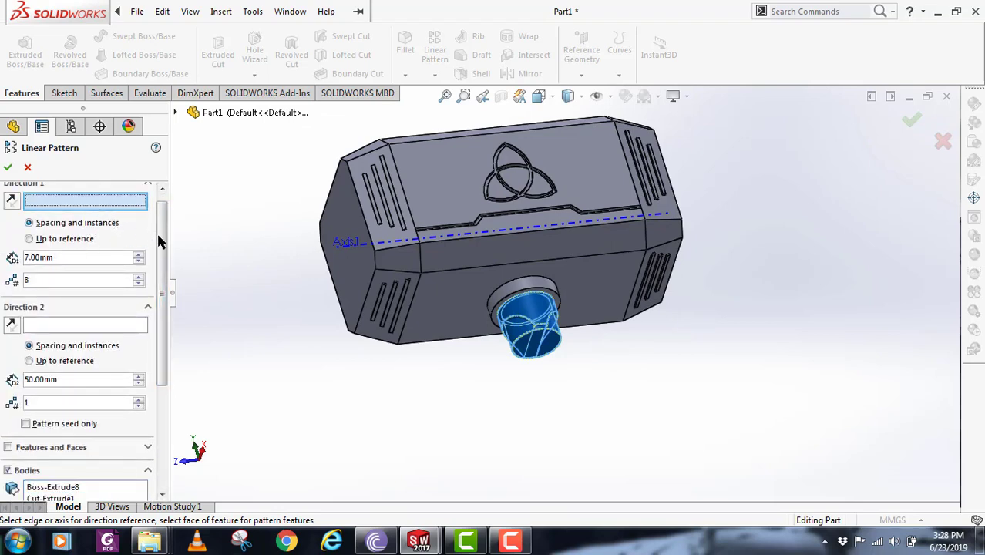
{"action": "left_click", "coordinate": [398, 175]}
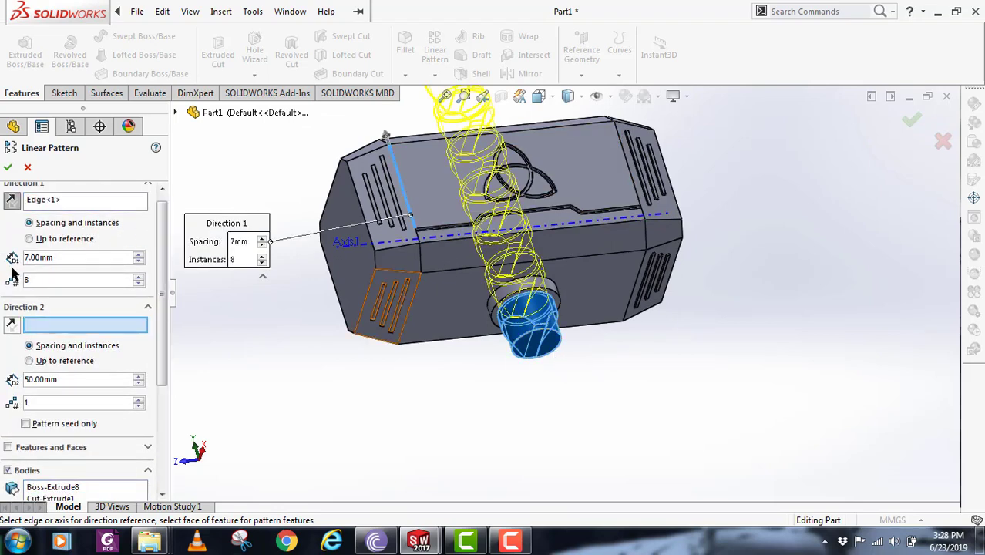
{"action": "type", "text": "1"}
{"action": "key", "text": "Return"}
{"action": "left_click", "coordinate": [12, 200]}
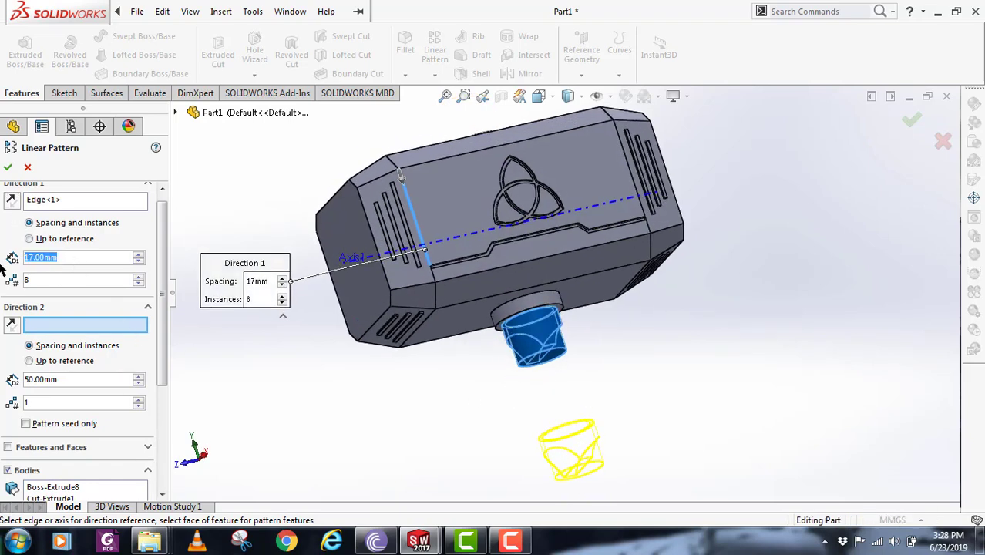
Step: Set the pattern spacing to 6 mm with 8 instances and complete the linear pattern
{"action": "type", "text": "6"}
{"action": "key", "text": "Return"}
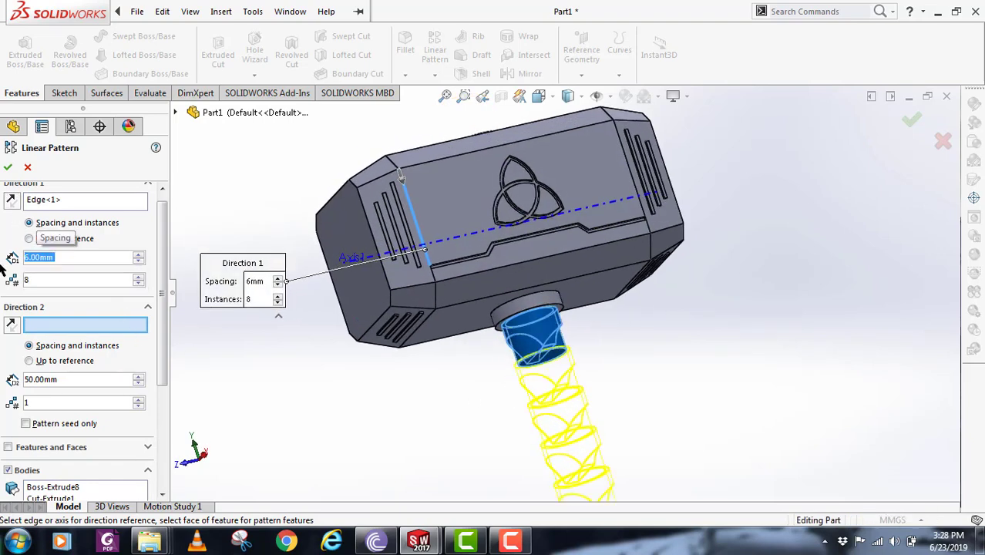
{"action": "scroll", "coordinate": [648, 380], "scroll_direction": "up", "scroll_amount": 5}
{"action": "scroll", "coordinate": [648, 380], "scroll_direction": "down", "scroll_amount": 3}
{"action": "middle_click_drag", "start_coordinate": [579, 382], "coordinate": [516, 353]}
{"action": "left_click", "coordinate": [8, 168]}
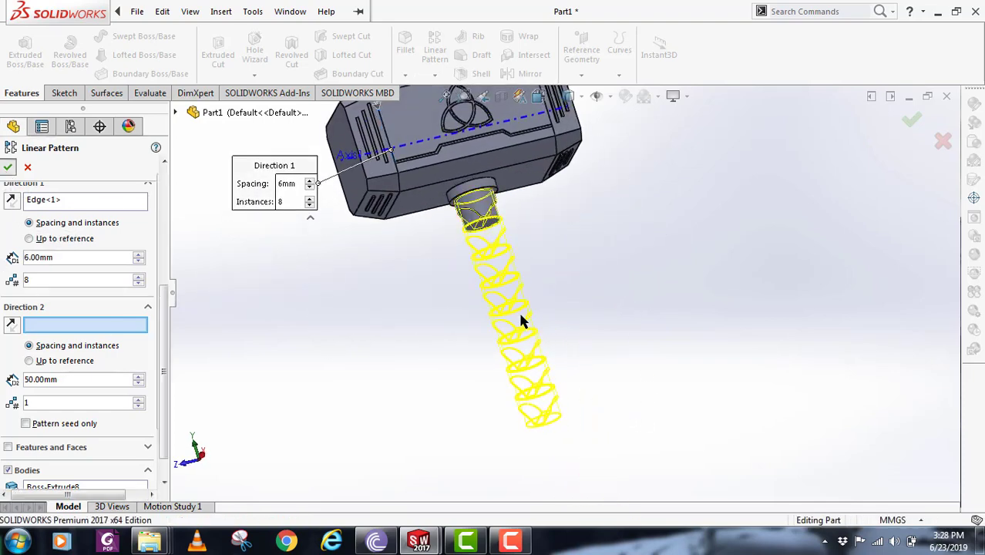
Step: Sketch a circle about 10.7 mm in diameter, centred on the flat face at the handle's free end
{"action": "middle_click_drag", "start_coordinate": [627, 353], "coordinate": [508, 263]}
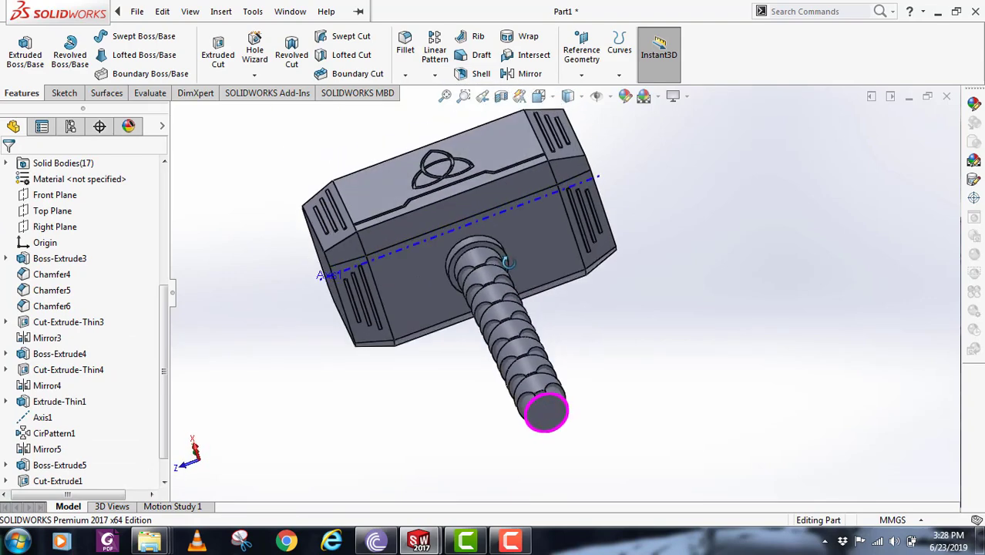
{"action": "scroll", "coordinate": [562, 456], "scroll_direction": "down", "scroll_amount": 3}
{"action": "left_click", "coordinate": [530, 356]}
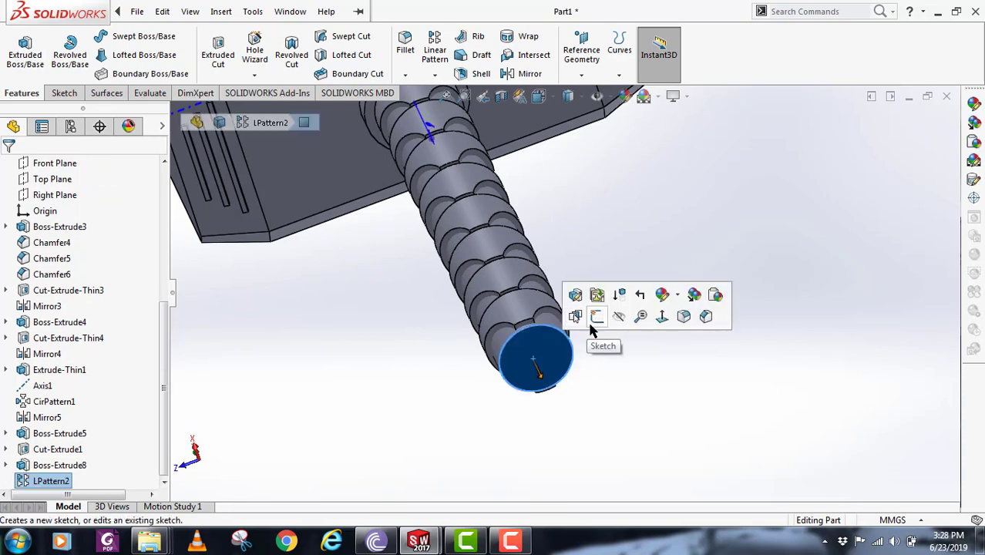
{"action": "left_click", "coordinate": [586, 324]}
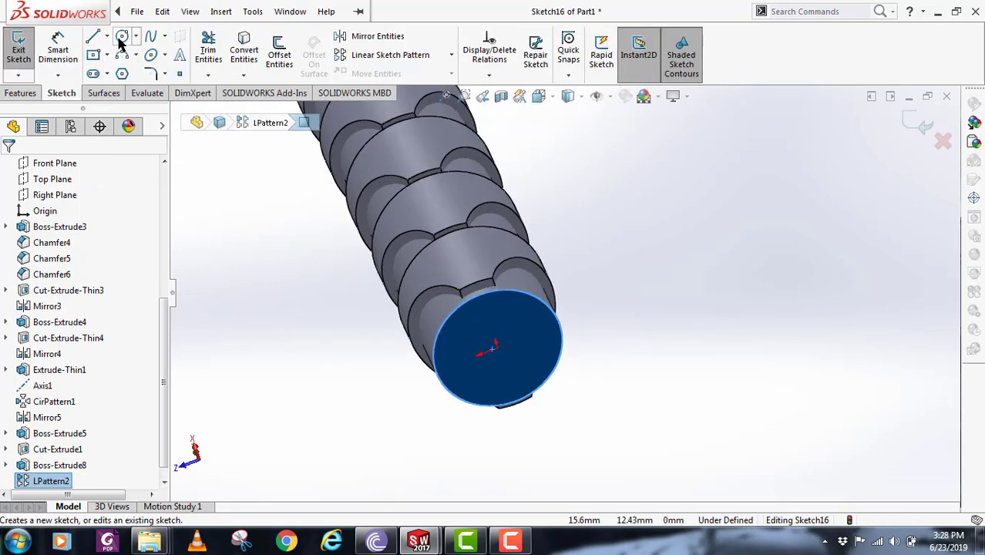
{"action": "left_click", "coordinate": [121, 37]}
{"action": "left_click", "coordinate": [498, 351]}
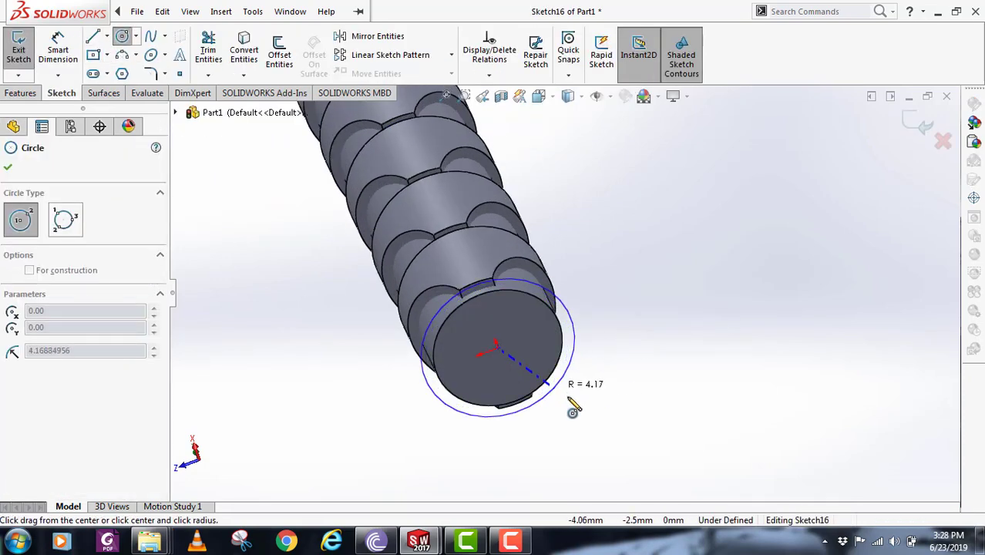
{"action": "left_click", "coordinate": [582, 404]}
Step: Dimension the sketched circle's diameter at 8 mm
{"action": "left_click", "coordinate": [58, 50]}
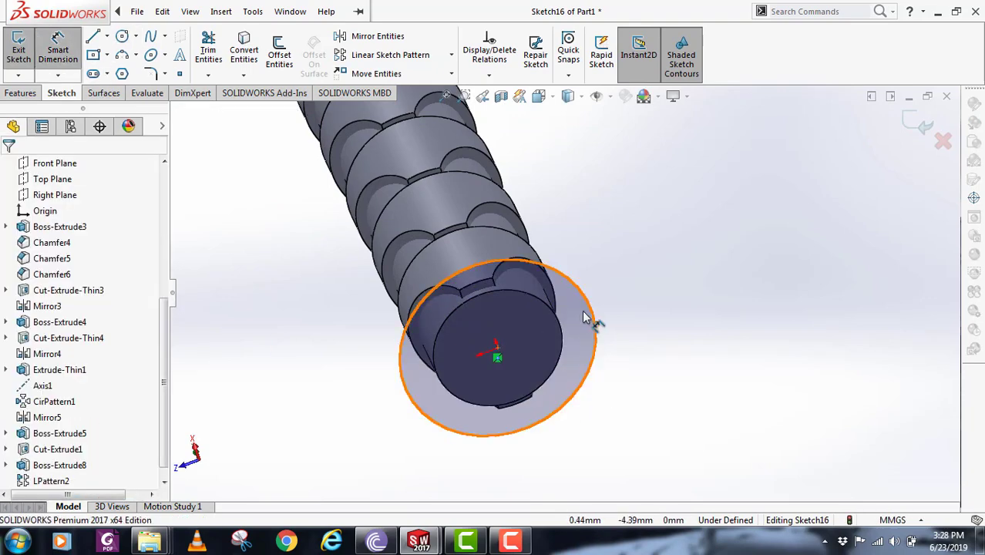
{"action": "left_click", "coordinate": [598, 322]}
{"action": "left_click", "coordinate": [660, 287]}
{"action": "type", "text": "8"}
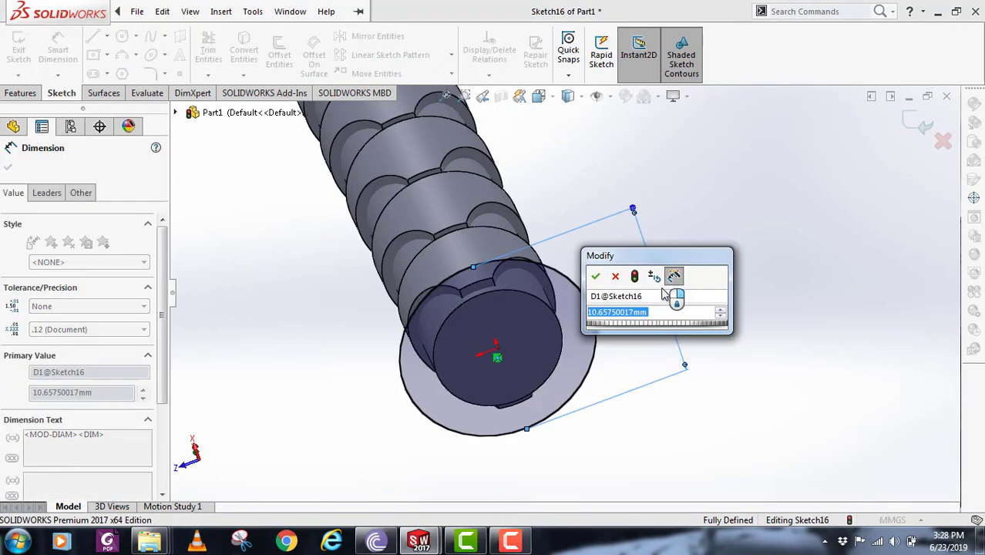
{"action": "key", "text": "Return"}
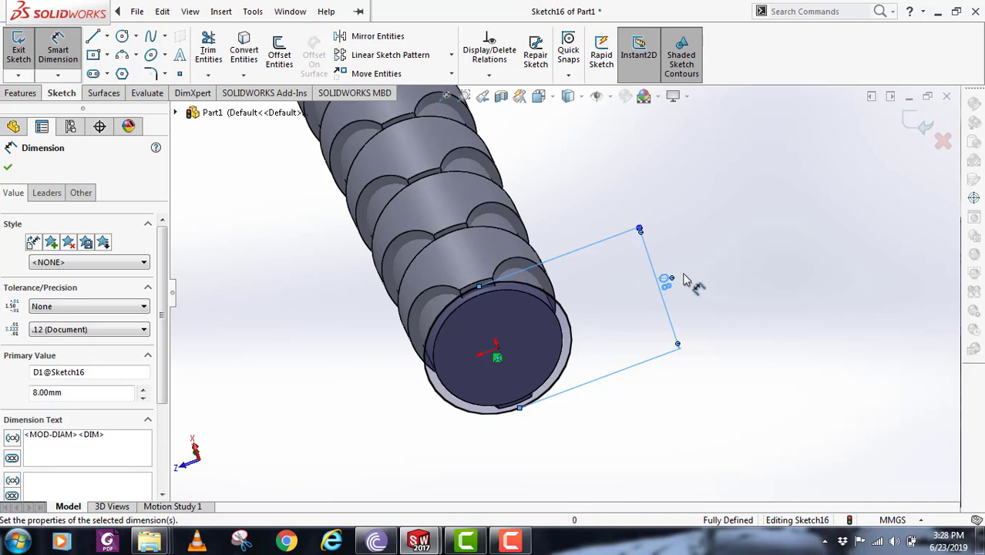
Step: Revise the circle's diameter to 8.5 mm and exit the sketch
{"action": "key", "text": "Escape"}
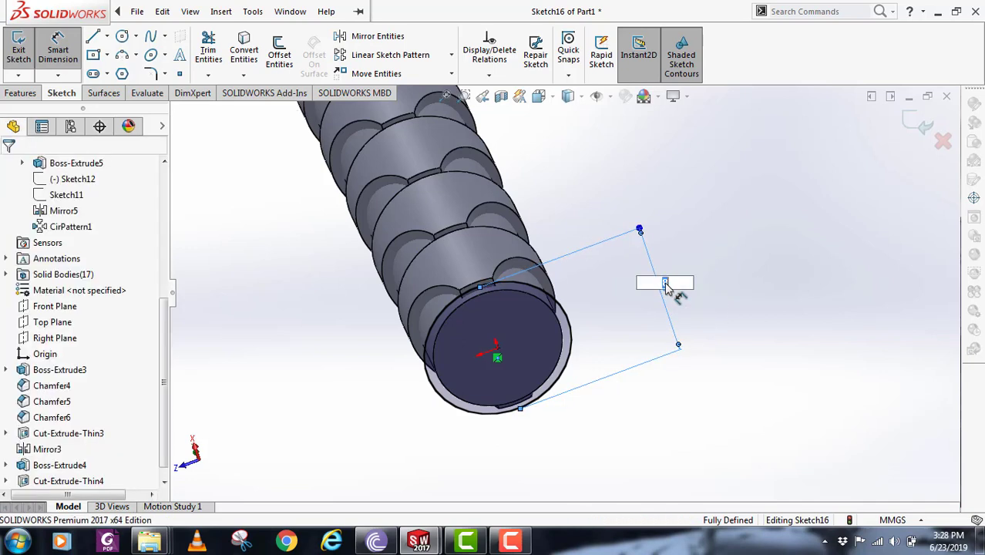
{"action": "key", "text": "Return"}
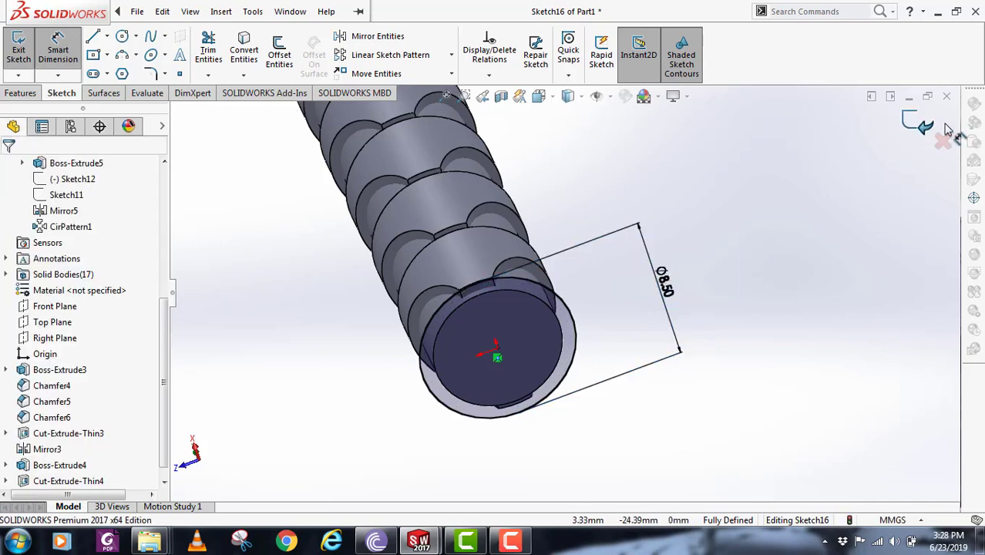
{"action": "left_click", "coordinate": [919, 126]}
Step: Extrude the 8.5 mm circle 5.5 mm outward from the handle end, with Merge result on
{"action": "middle_click_drag", "start_coordinate": [528, 326], "coordinate": [522, 379]}
{"action": "left_click", "coordinate": [26, 56]}
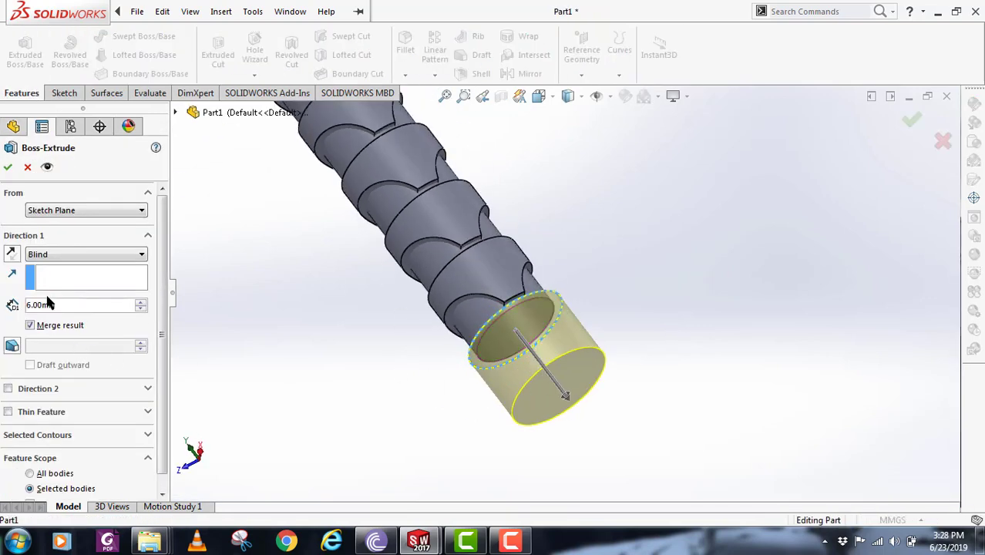
{"action": "middle_click_drag", "start_coordinate": [509, 412], "coordinate": [532, 410]}
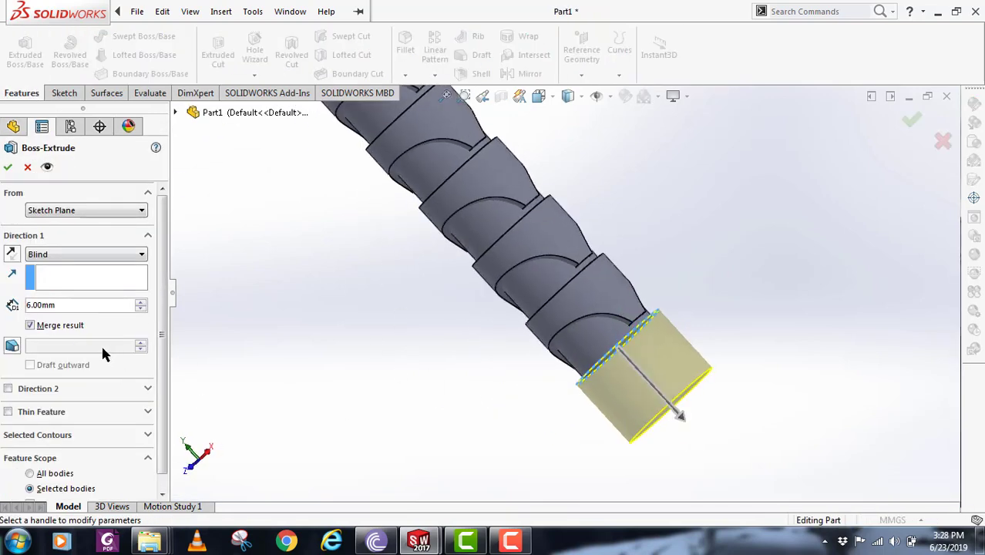
{"action": "type", "text": "5.5"}
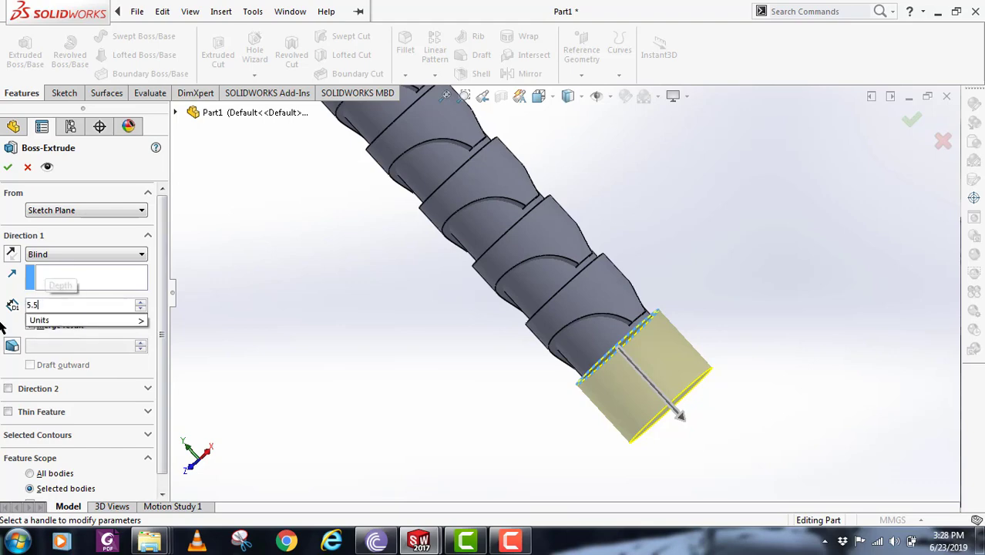
{"action": "key", "text": "Return"}
{"action": "left_click", "coordinate": [8, 168]}
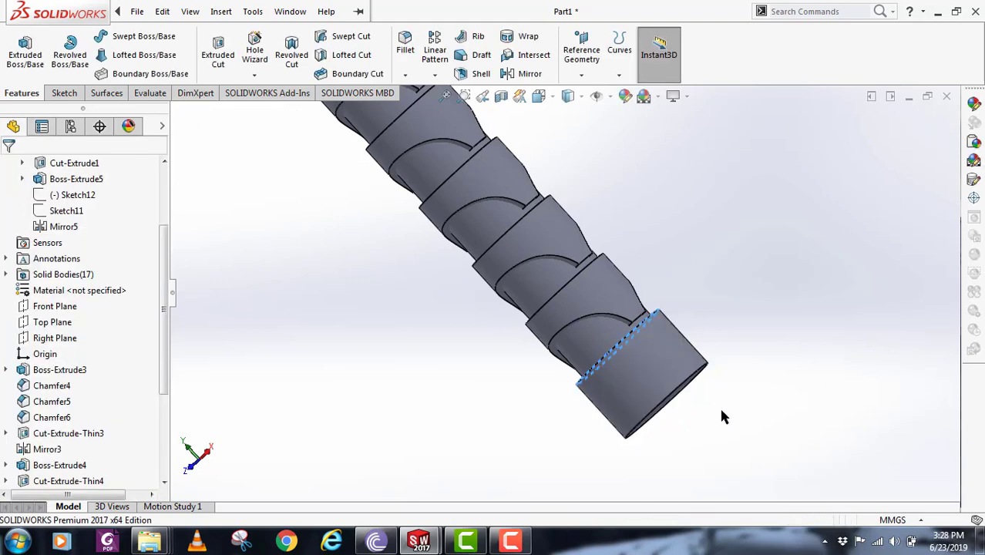
Step: Start combining bodies with the Add operation and choose a curved handle segment near the free end
{"action": "scroll", "coordinate": [634, 397], "scroll_direction": "up", "scroll_amount": 3}
{"action": "middle_click_drag", "start_coordinate": [593, 353], "coordinate": [565, 204]}
{"action": "middle_click_drag", "start_coordinate": [524, 150], "coordinate": [631, 359]}
{"action": "scroll", "coordinate": [584, 342], "scroll_direction": "down", "scroll_amount": 6}
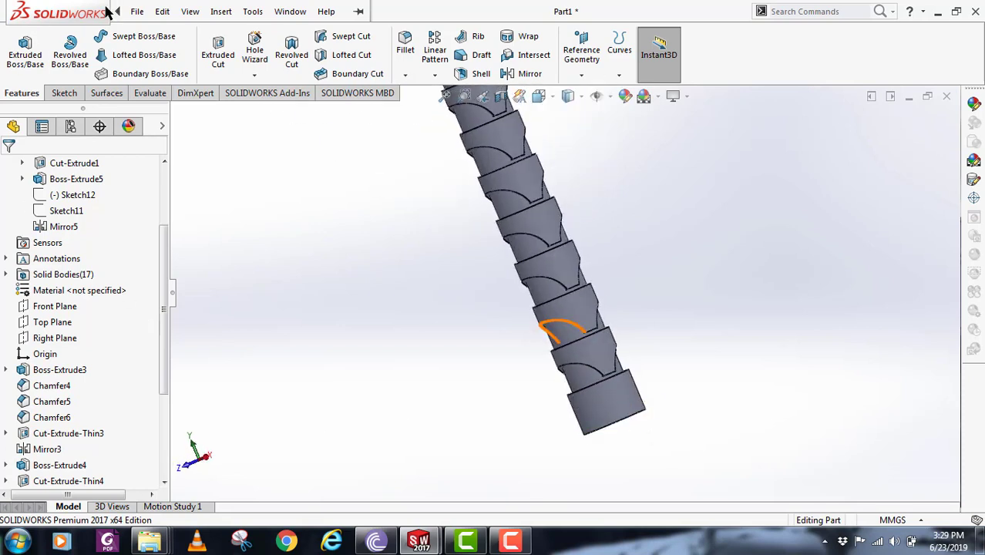
{"action": "left_click", "coordinate": [216, 13]}
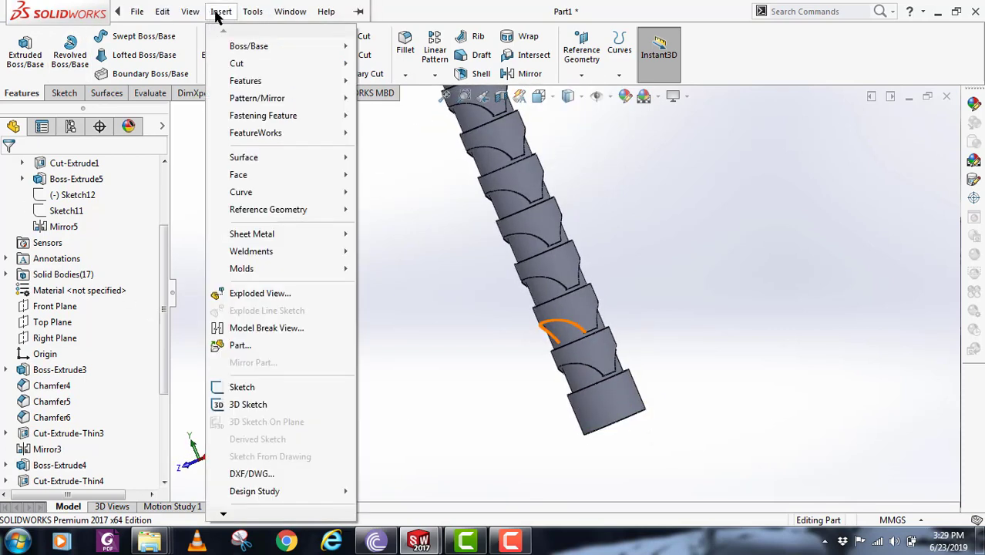
{"action": "mouse_move", "coordinate": [270, 85]}
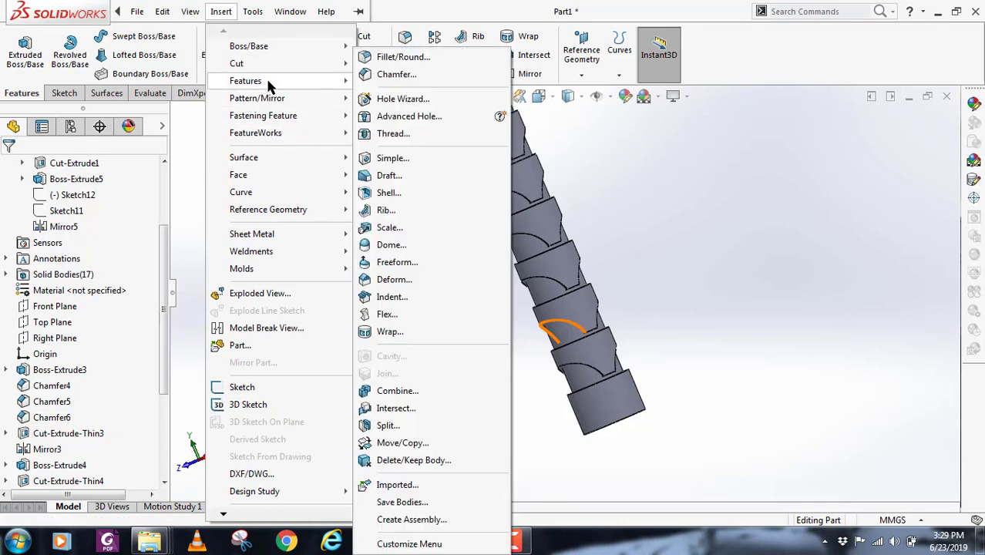
{"action": "left_click", "coordinate": [403, 391]}
{"action": "left_click", "coordinate": [595, 320]}
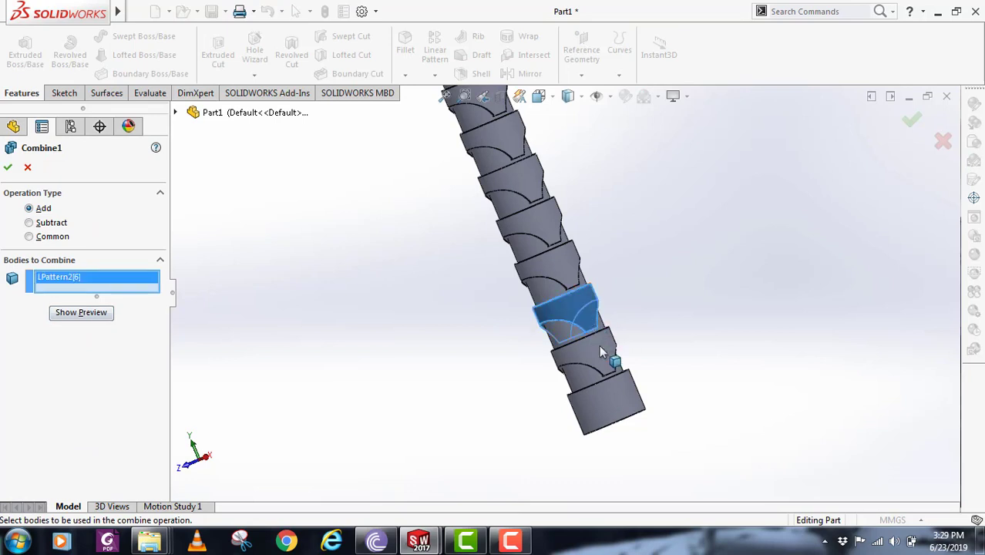
Step: Include all head and handle bodies in the combine selection and complete the operation
{"action": "scroll", "coordinate": [617, 362], "scroll_direction": "up", "scroll_amount": 5}
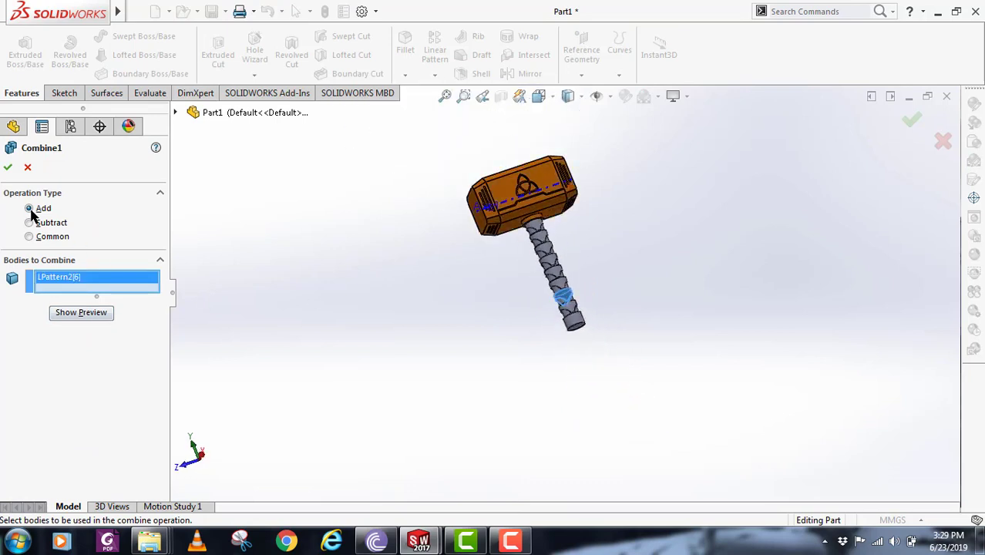
{"action": "scroll", "coordinate": [641, 230], "scroll_direction": "down", "scroll_amount": 1}
{"action": "left_click_drag", "start_coordinate": [409, 143], "coordinate": [648, 374]}
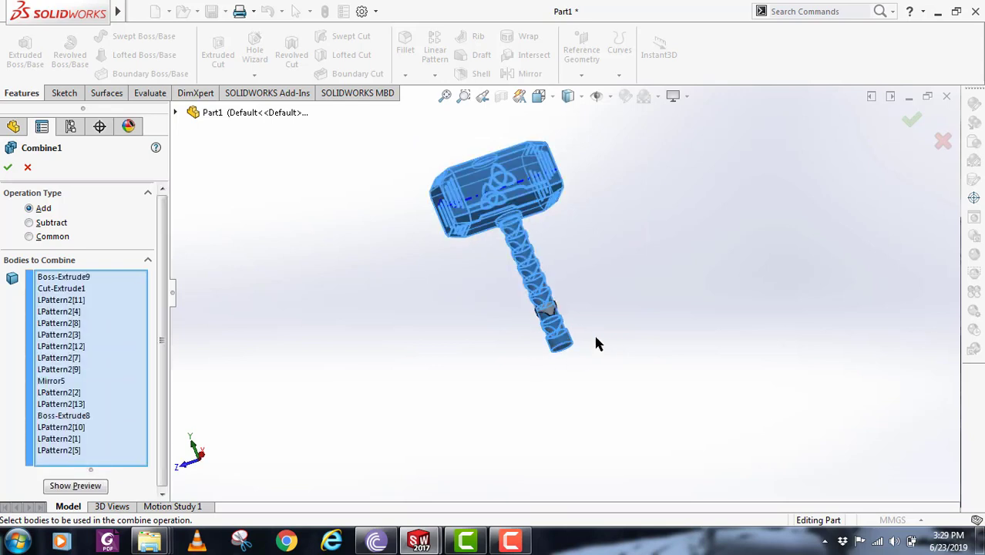
{"action": "scroll", "coordinate": [577, 325], "scroll_direction": "down", "scroll_amount": 3}
{"action": "left_click", "coordinate": [542, 319]}
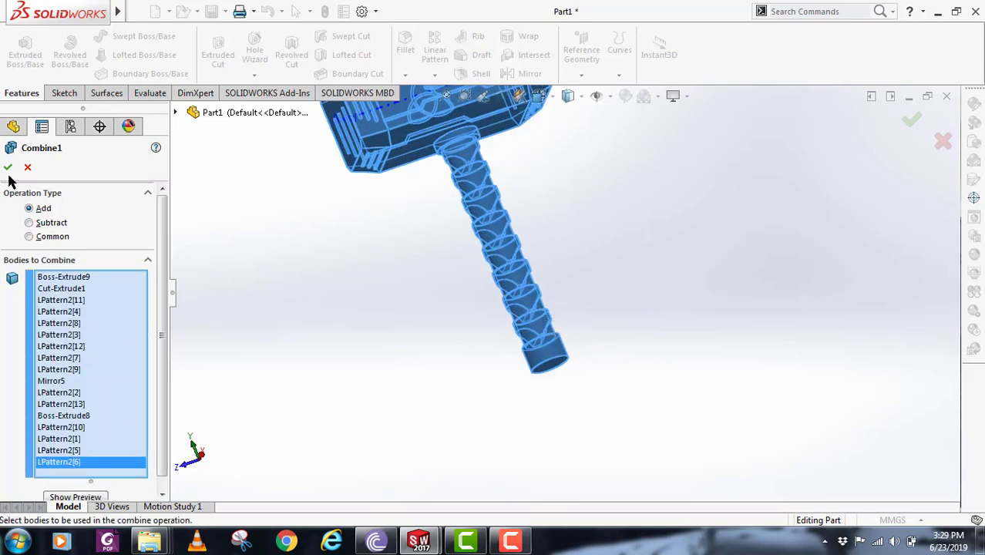
{"action": "scroll", "coordinate": [635, 277], "scroll_direction": "up", "scroll_amount": 4}
{"action": "scroll", "coordinate": [481, 190], "scroll_direction": "down", "scroll_amount": 2}
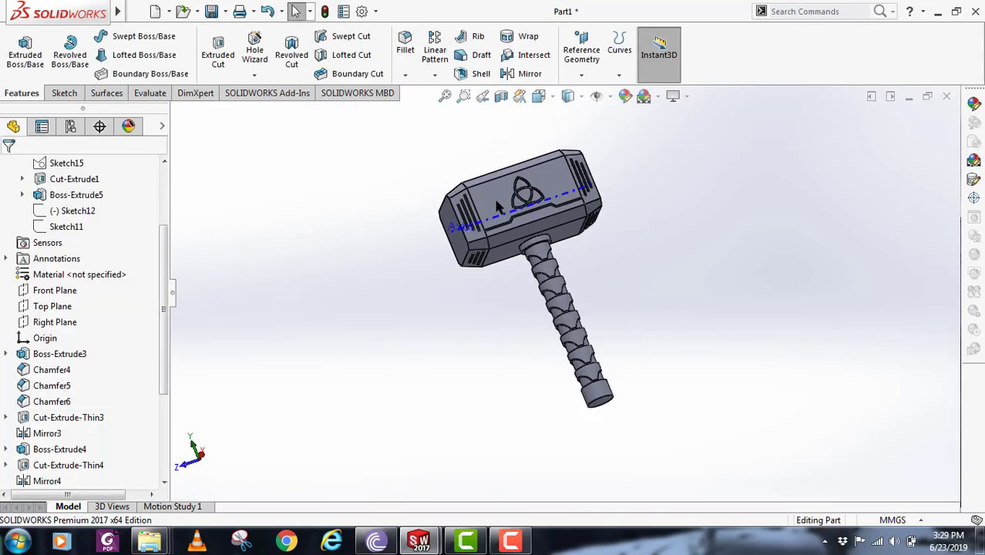
Step: Collapse the feature history list and examine the combined hammer along its handle to the free end
{"action": "scroll", "coordinate": [21, 255], "scroll_direction": "up", "scroll_amount": 2}
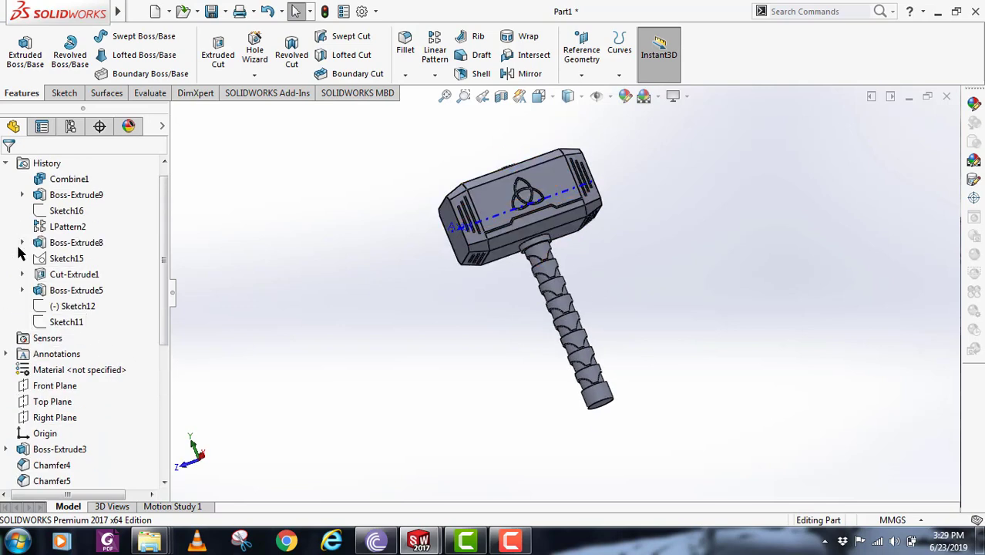
{"action": "scroll", "coordinate": [20, 245], "scroll_direction": "up", "scroll_amount": 1}
{"action": "left_click", "coordinate": [7, 179]}
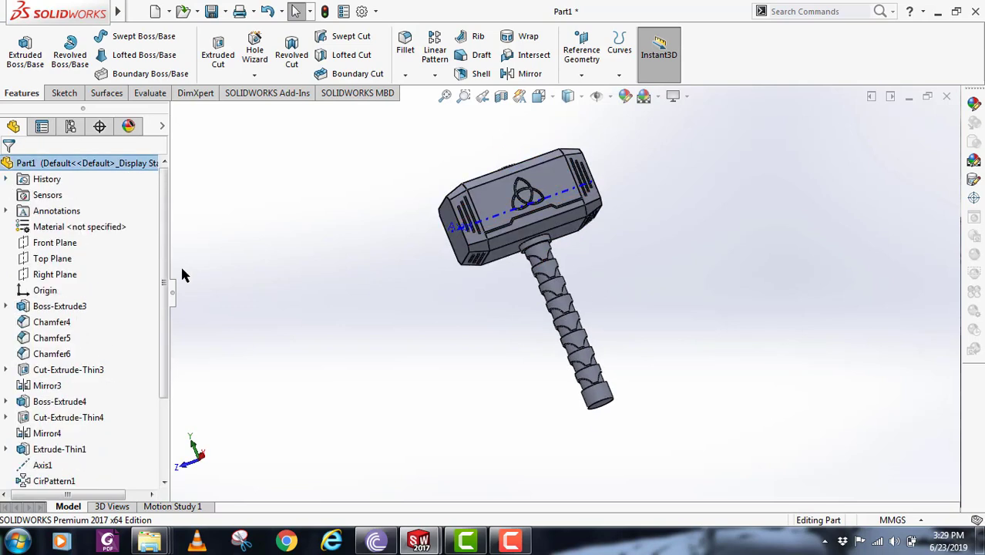
{"action": "scroll", "coordinate": [171, 281], "scroll_direction": "down", "scroll_amount": 3}
{"action": "scroll", "coordinate": [643, 262], "scroll_direction": "down", "scroll_amount": 2}
{"action": "middle_click_drag", "start_coordinate": [488, 294], "coordinate": [493, 270]}
{"action": "scroll", "coordinate": [540, 324], "scroll_direction": "up", "scroll_amount": 3}
{"action": "scroll", "coordinate": [560, 462], "scroll_direction": "down", "scroll_amount": 3}
{"action": "scroll", "coordinate": [555, 332], "scroll_direction": "up", "scroll_amount": 3}
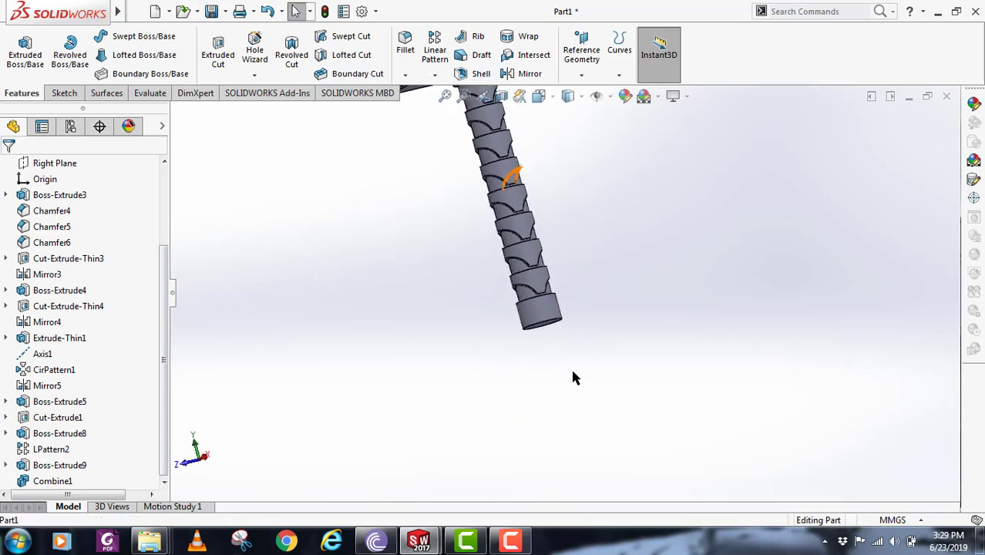
{"action": "scroll", "coordinate": [589, 220], "scroll_direction": "down", "scroll_amount": 1}
{"action": "scroll", "coordinate": [84, 281], "scroll_direction": "up", "scroll_amount": 3}
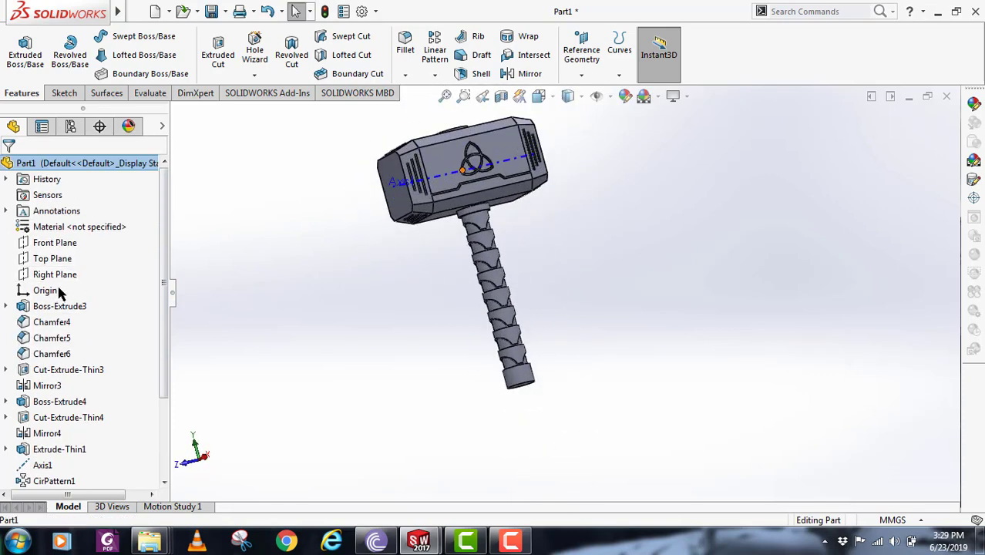
Step: Sketch a circle about 3.55 mm in diameter on the Front Plane, centred on the handle's axis within the end cap
{"action": "left_click", "coordinate": [56, 242]}
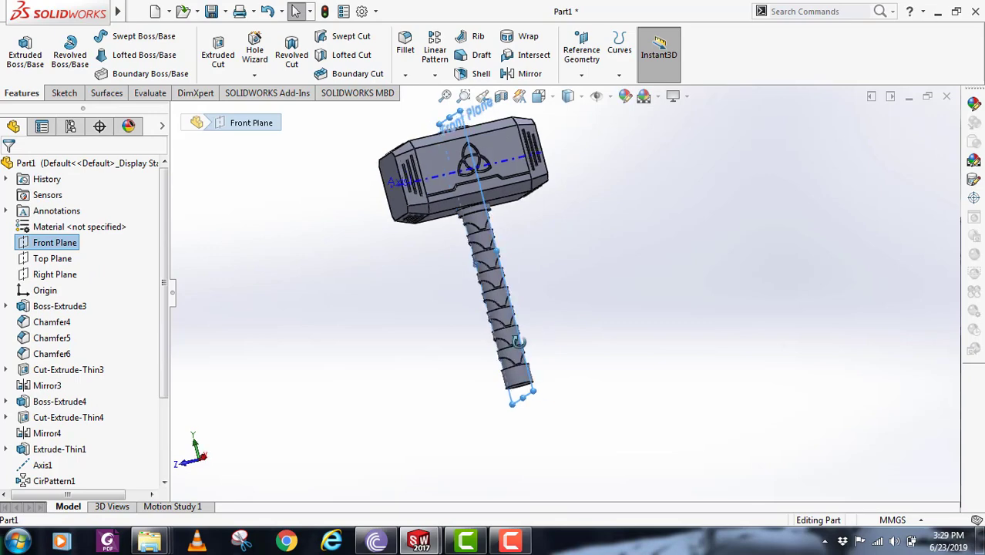
{"action": "left_click", "coordinate": [64, 93]}
{"action": "left_click", "coordinate": [19, 50]}
{"action": "scroll", "coordinate": [521, 352], "scroll_direction": "down", "scroll_amount": 3}
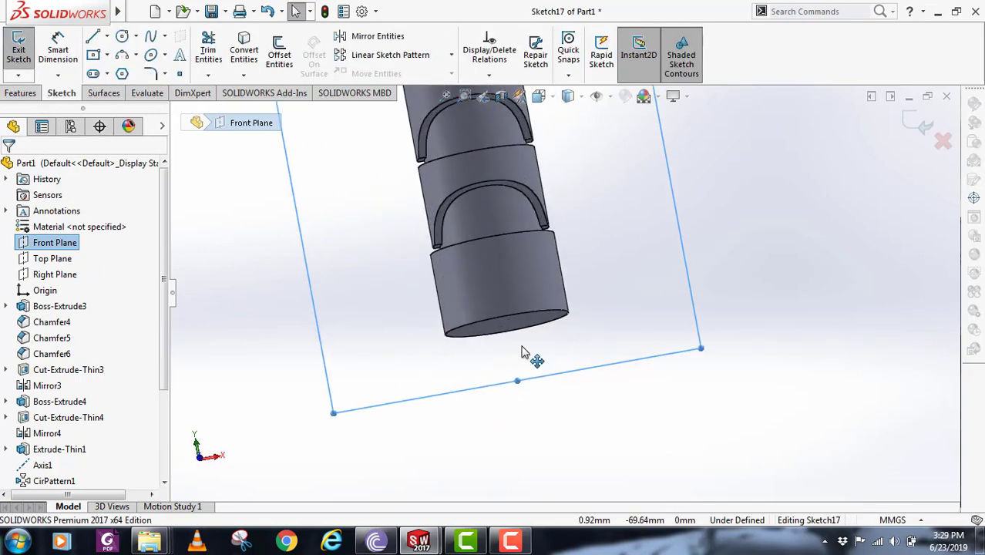
{"action": "middle_click_drag", "start_coordinate": [521, 352], "coordinate": [509, 353]}
{"action": "left_click", "coordinate": [121, 38]}
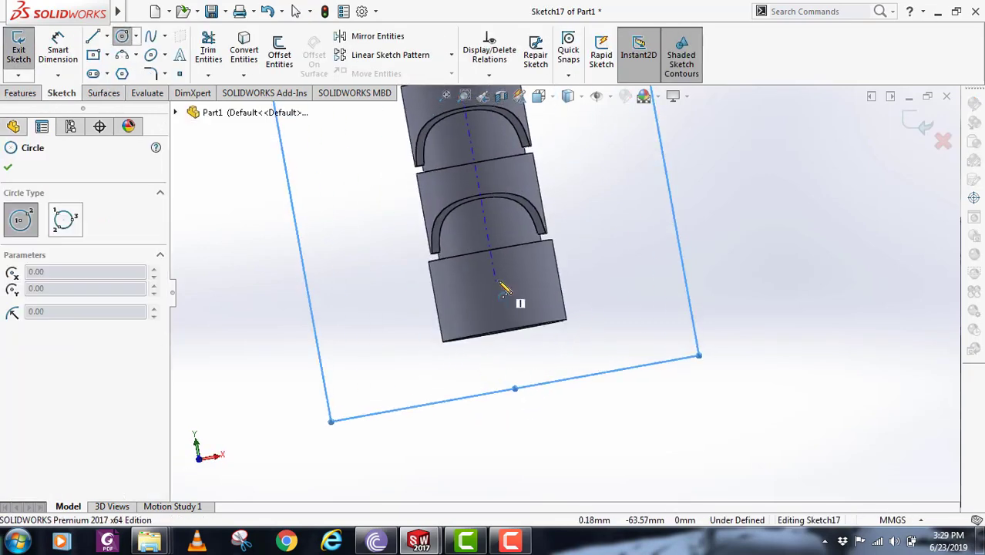
{"action": "left_click", "coordinate": [510, 305]}
{"action": "left_click", "coordinate": [521, 311]}
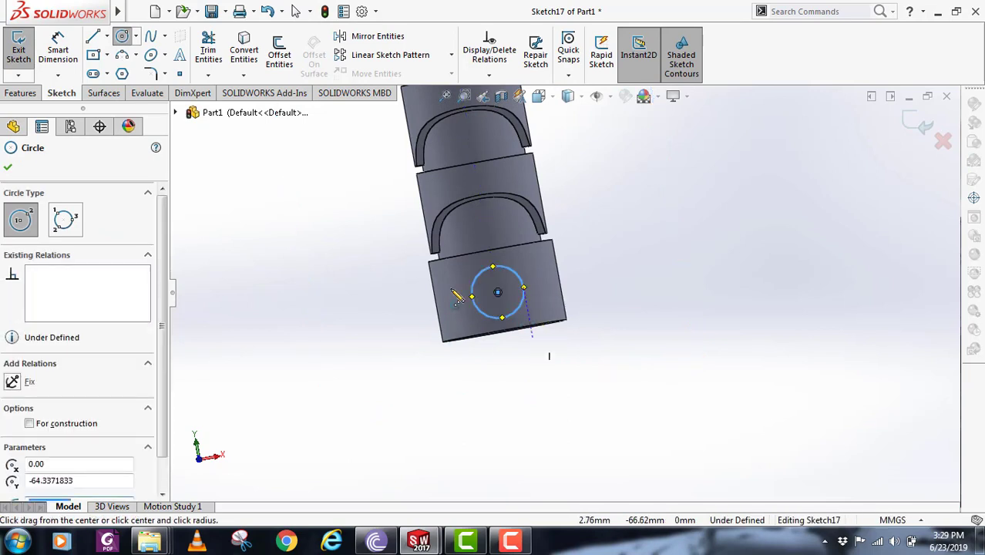
{"action": "key", "text": "Escape"}
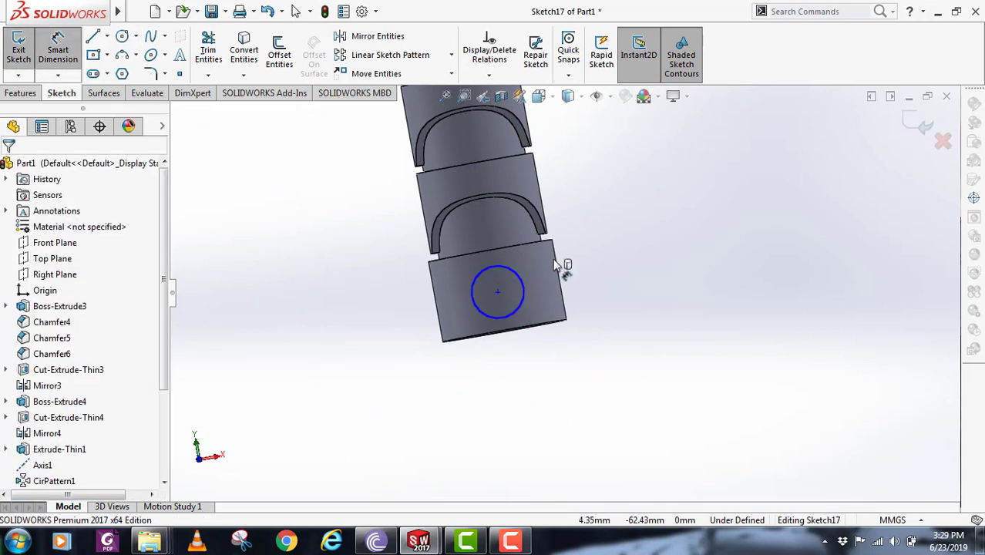
Step: Set the end cap circle's diameter to 3 mm and exit the sketch
{"action": "left_click", "coordinate": [520, 292]}
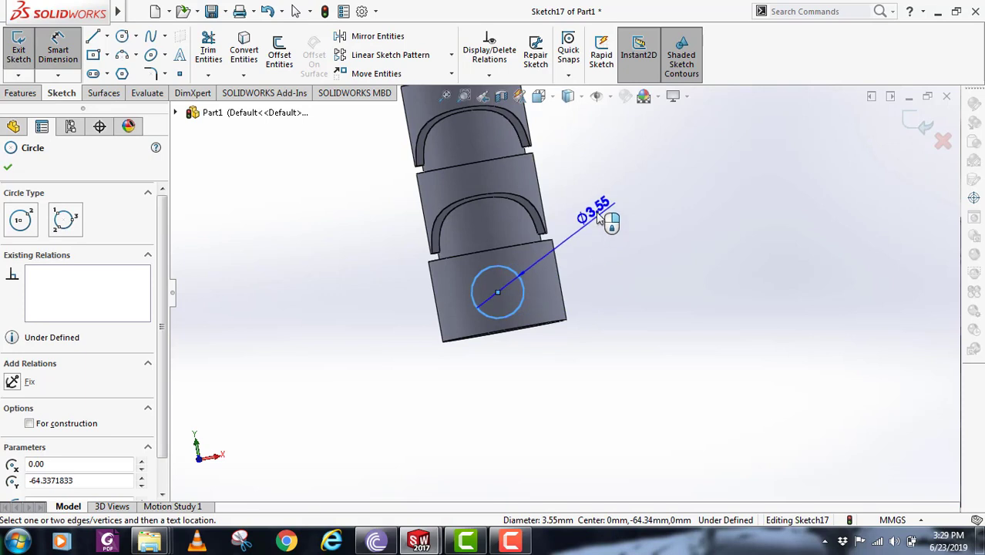
{"action": "left_click", "coordinate": [664, 277]}
{"action": "type", "text": "3."}
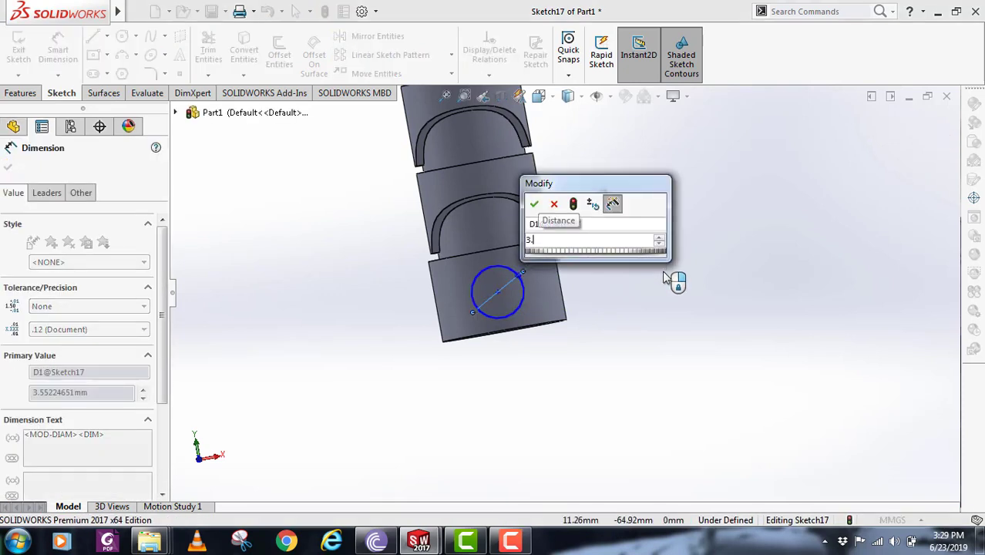
{"action": "type", "text": "0"}
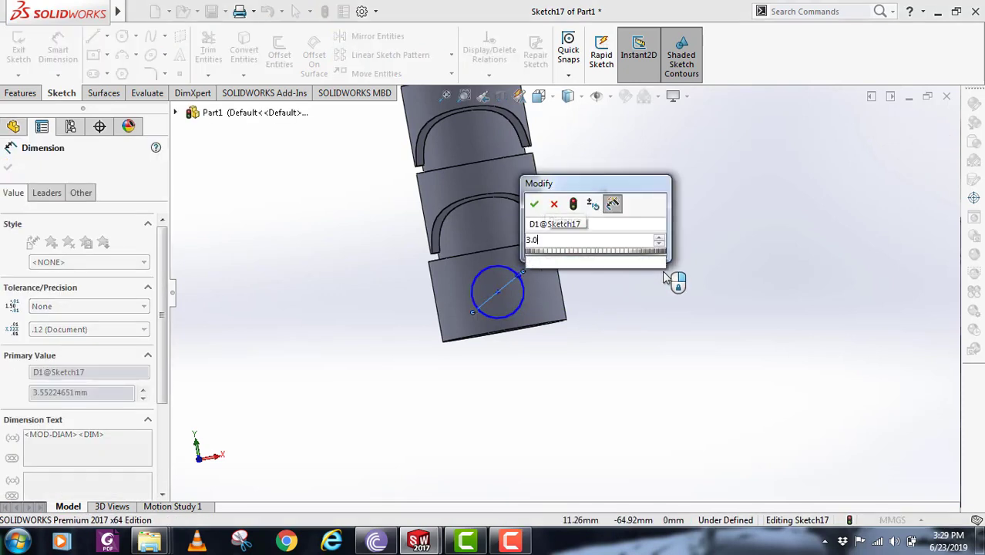
{"action": "key", "text": "Return"}
{"action": "left_click", "coordinate": [923, 114]}
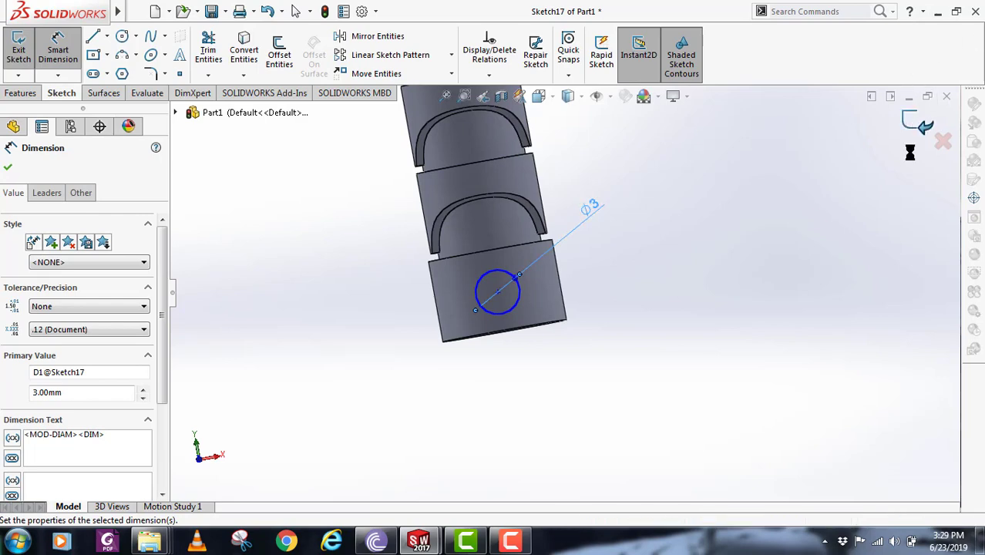
{"action": "left_click", "coordinate": [23, 93]}
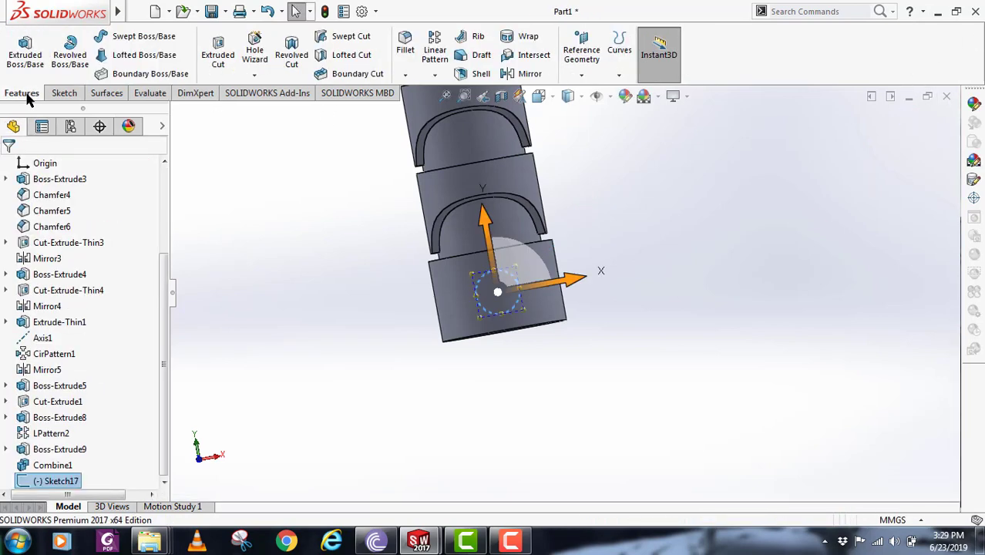
Step: Cut the 3 mm circle through the handle's end cap in both directions using Extruded Cut with Through All - Both
{"action": "left_click", "coordinate": [218, 54]}
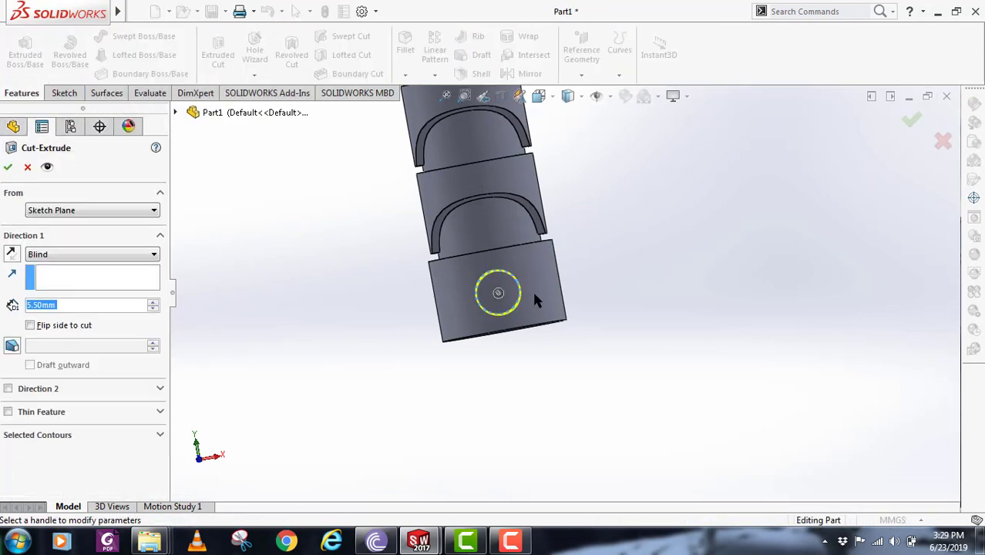
{"action": "middle_click_drag", "start_coordinate": [537, 301], "coordinate": [370, 371]}
{"action": "left_click", "coordinate": [108, 256]}
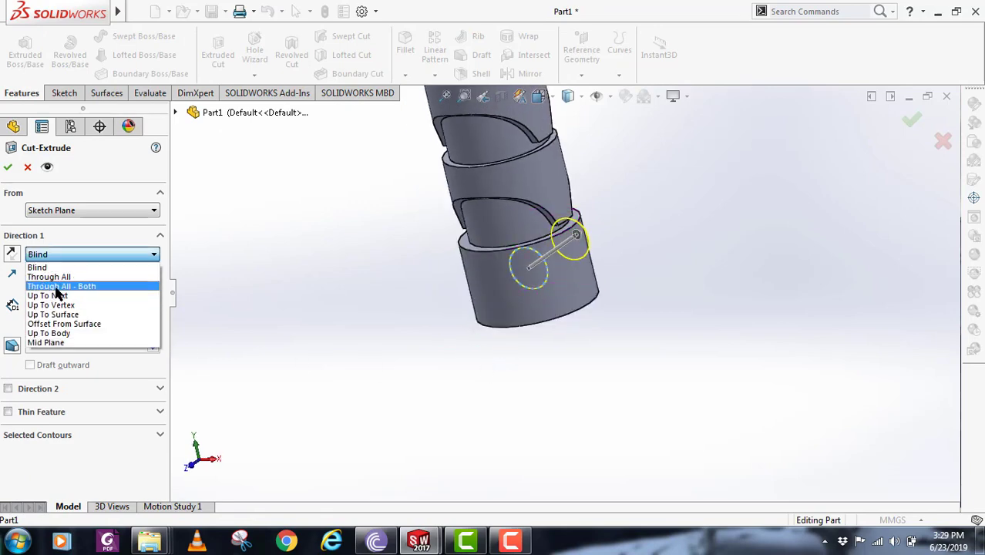
{"action": "left_click", "coordinate": [57, 282]}
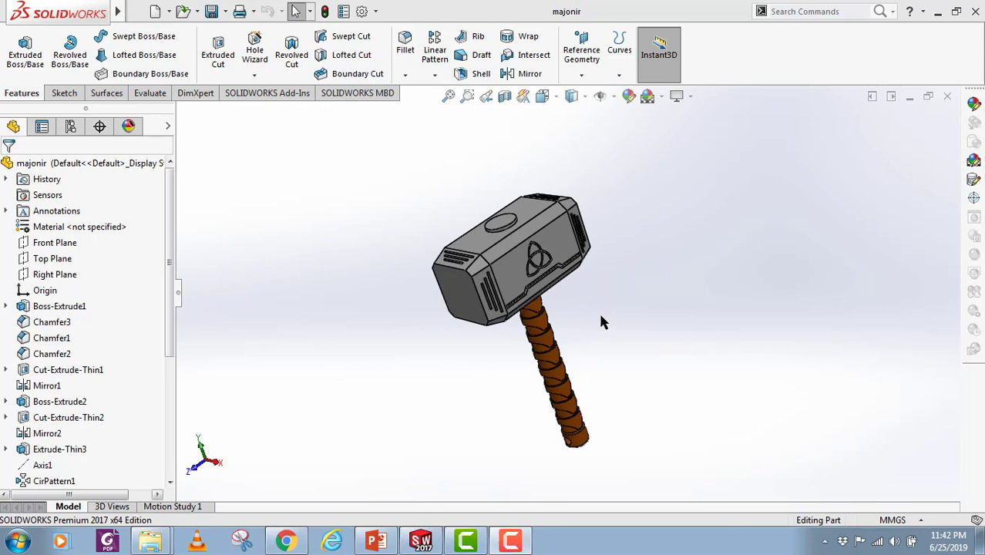
{"action": "mouse_move", "coordinate": [70, 11]}
{"action": "left_click", "coordinate": [191, 10]}
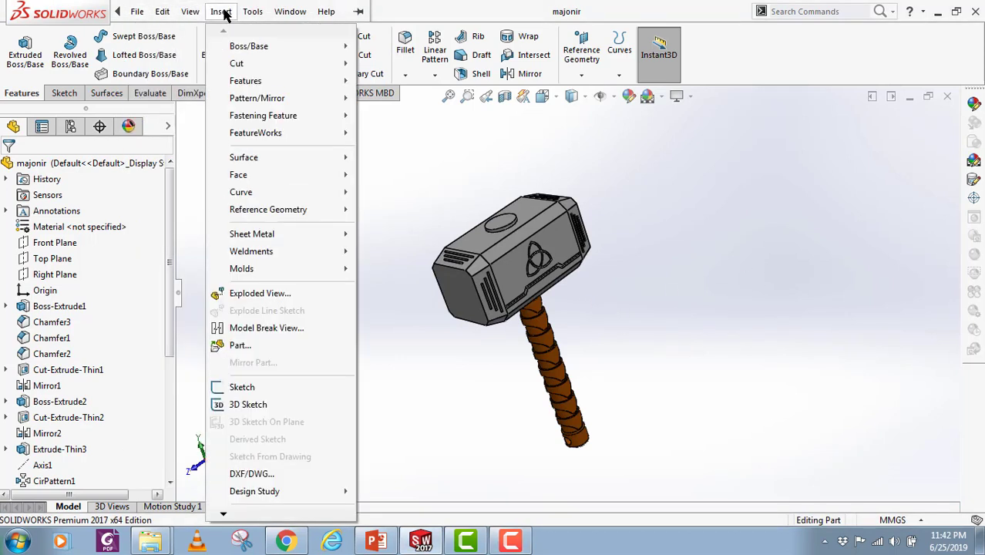
{"action": "mouse_move", "coordinate": [259, 85]}
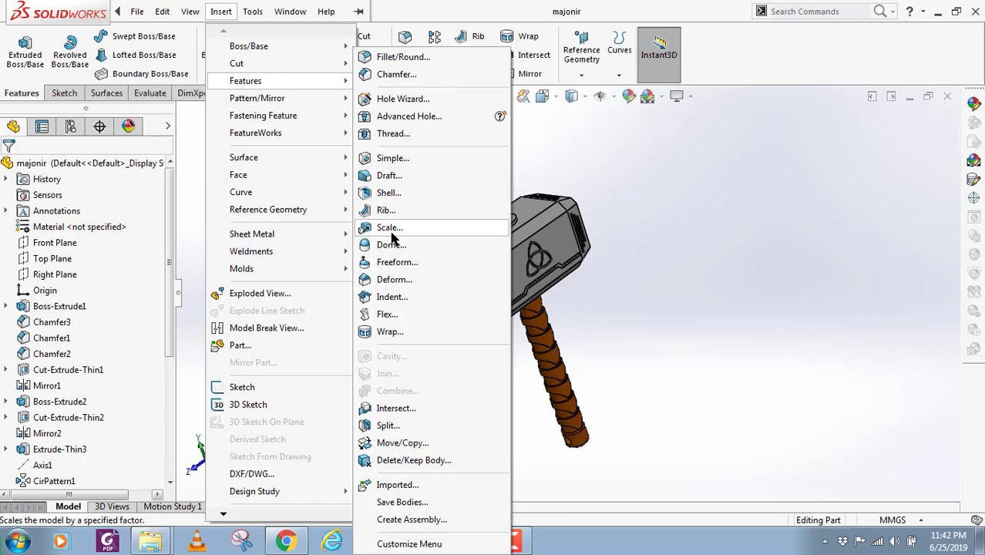
{"action": "left_click", "coordinate": [642, 269]}
Step: Examine the finished hammer, from the head along the handle to the hole in the end cap
{"action": "scroll", "coordinate": [608, 362], "scroll_direction": "up", "scroll_amount": 1}
{"action": "scroll", "coordinate": [581, 300], "scroll_direction": "down", "scroll_amount": 1}
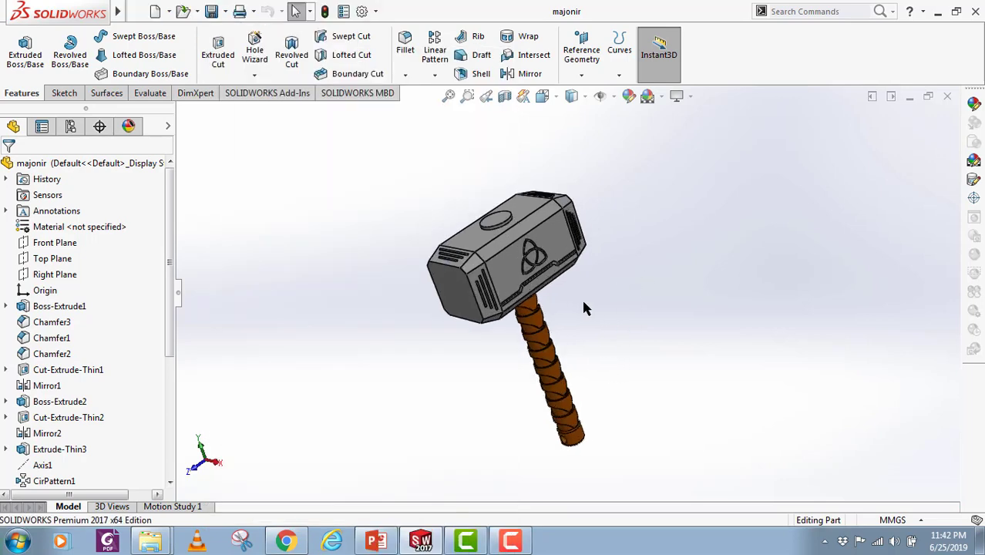
{"action": "scroll", "coordinate": [584, 301], "scroll_direction": "up", "scroll_amount": 1}
{"action": "scroll", "coordinate": [591, 404], "scroll_direction": "down", "scroll_amount": 5}
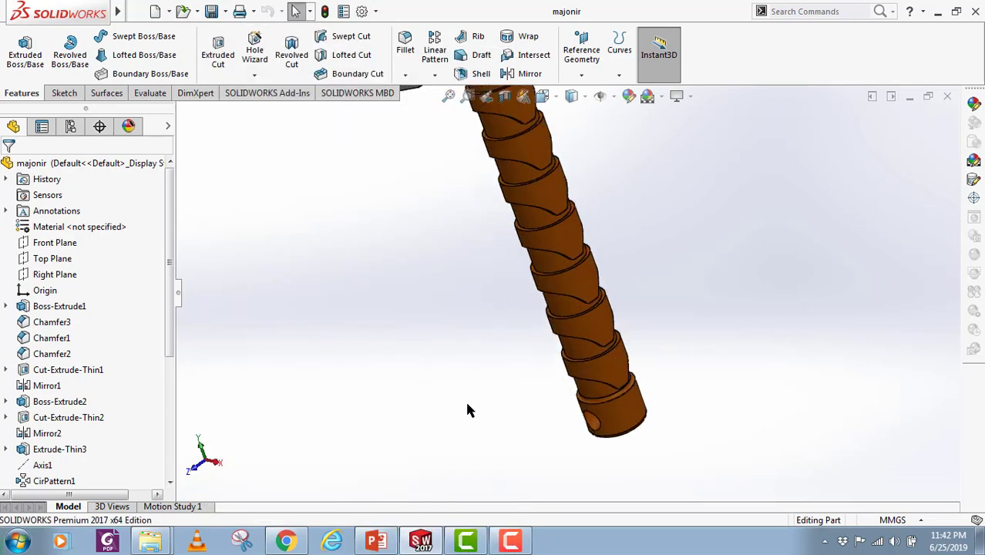
{"action": "middle_click_drag", "start_coordinate": [467, 411], "coordinate": [506, 433]}
{"action": "scroll", "coordinate": [506, 436], "scroll_direction": "up", "scroll_amount": 3}
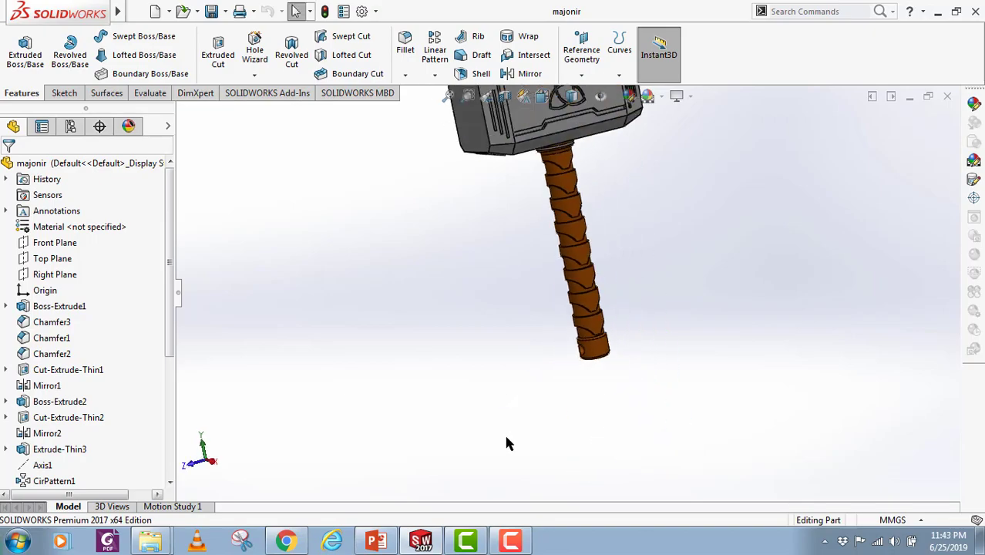
{"action": "key", "text": "f"}
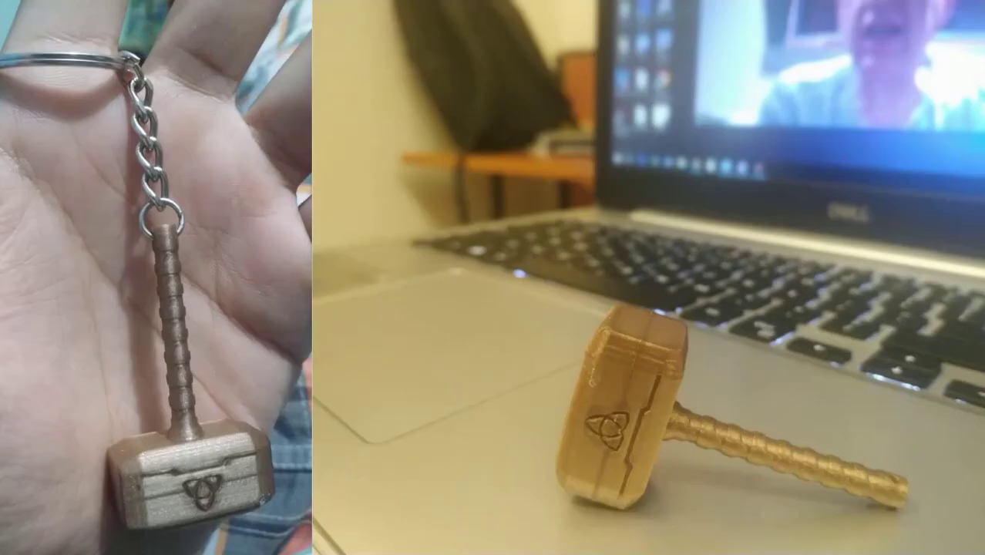